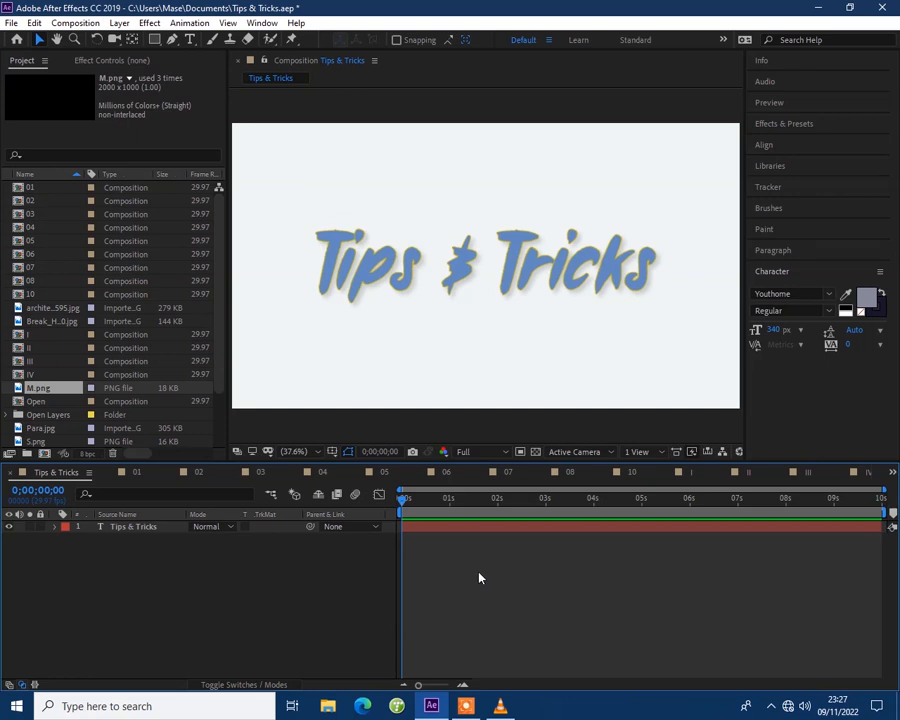
- In composition 01, duplicate the text layer and delete the copy
{"action": "left_click", "coordinate": [142, 473]}
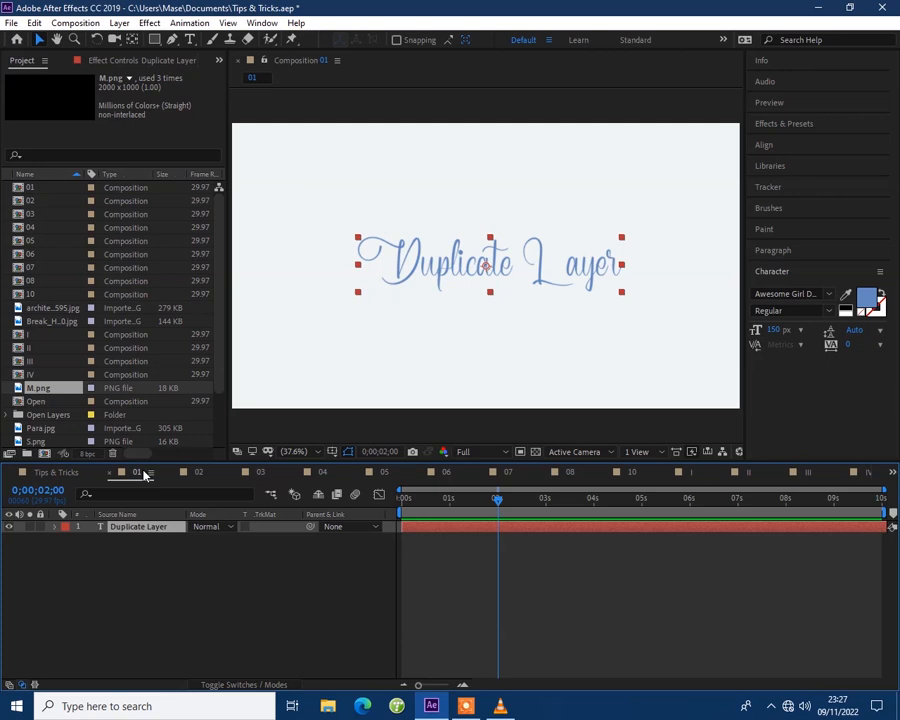
{"action": "key", "text": "ctrl+d"}
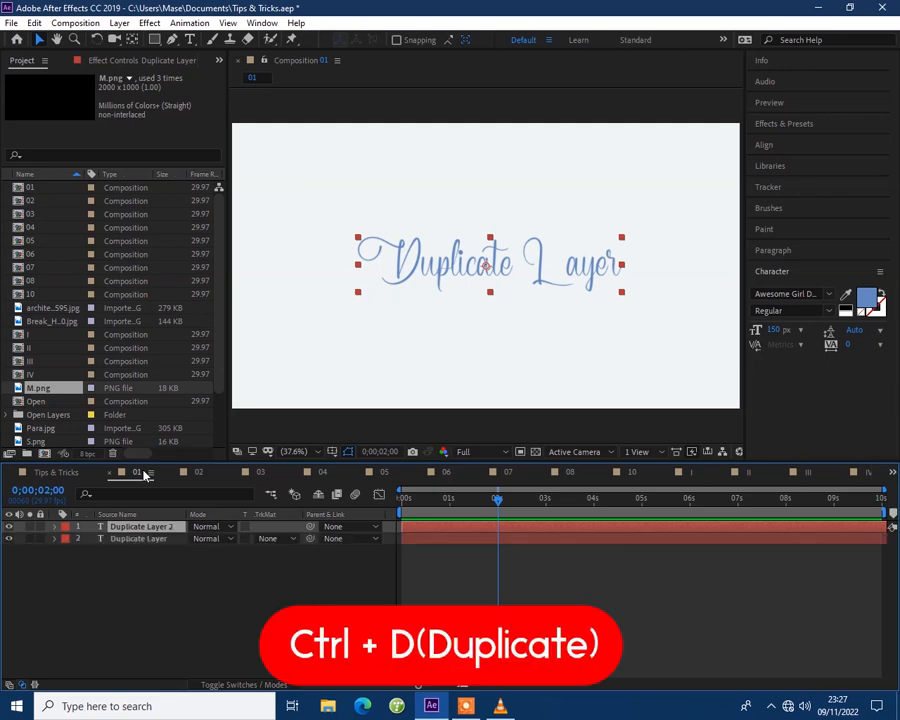
{"action": "key", "text": "Delete"}
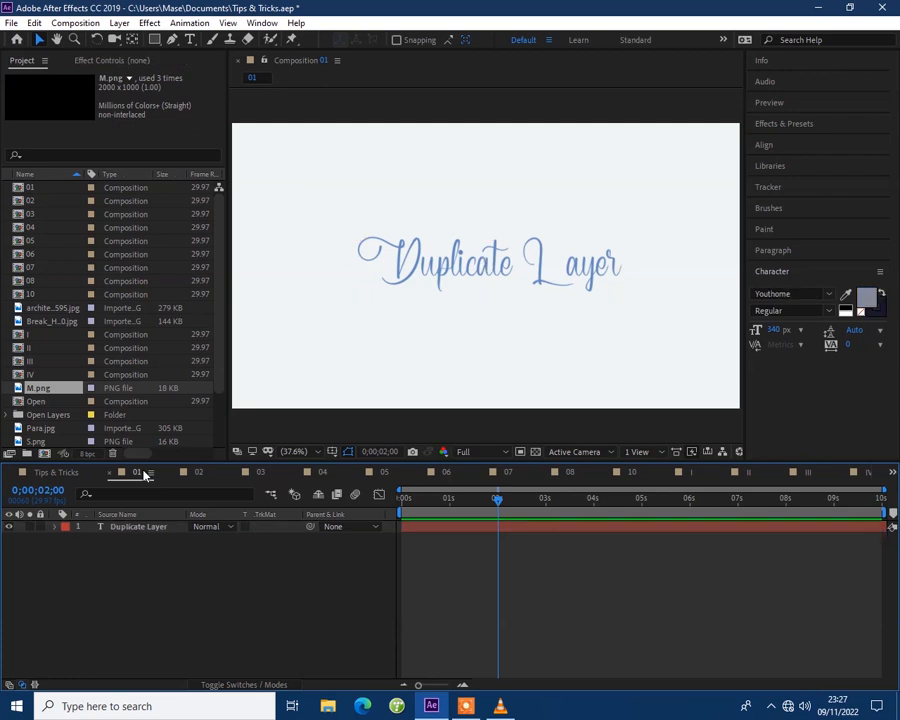
- Split the Duplicate Layer text layer into two layers at 0;00;02;00
{"action": "left_click", "coordinate": [425, 532]}
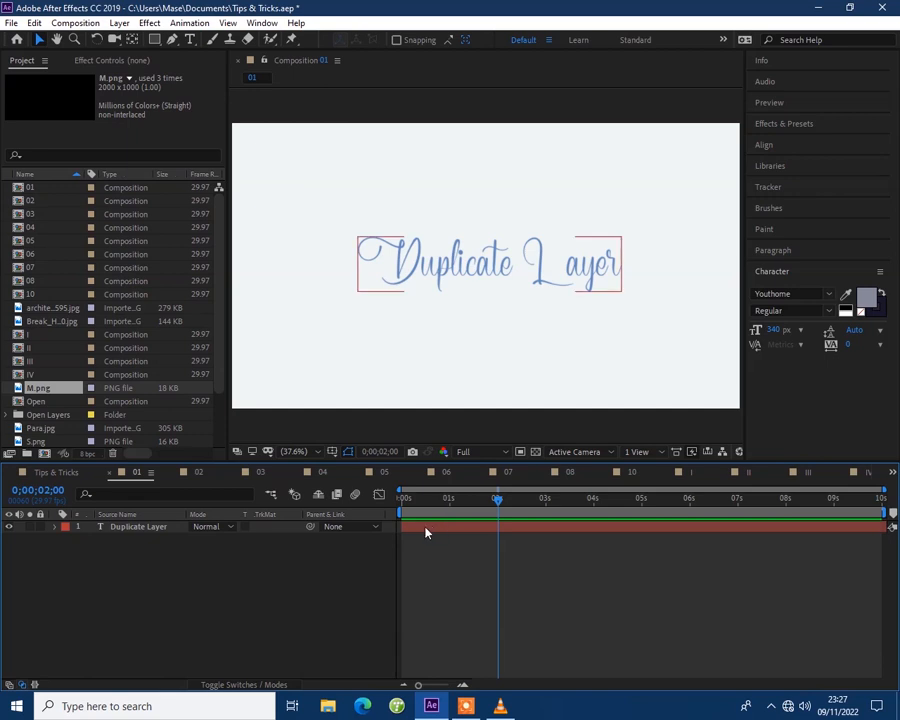
{"action": "left_click", "coordinate": [498, 530]}
{"action": "key", "text": "ctrl+shift+d"}
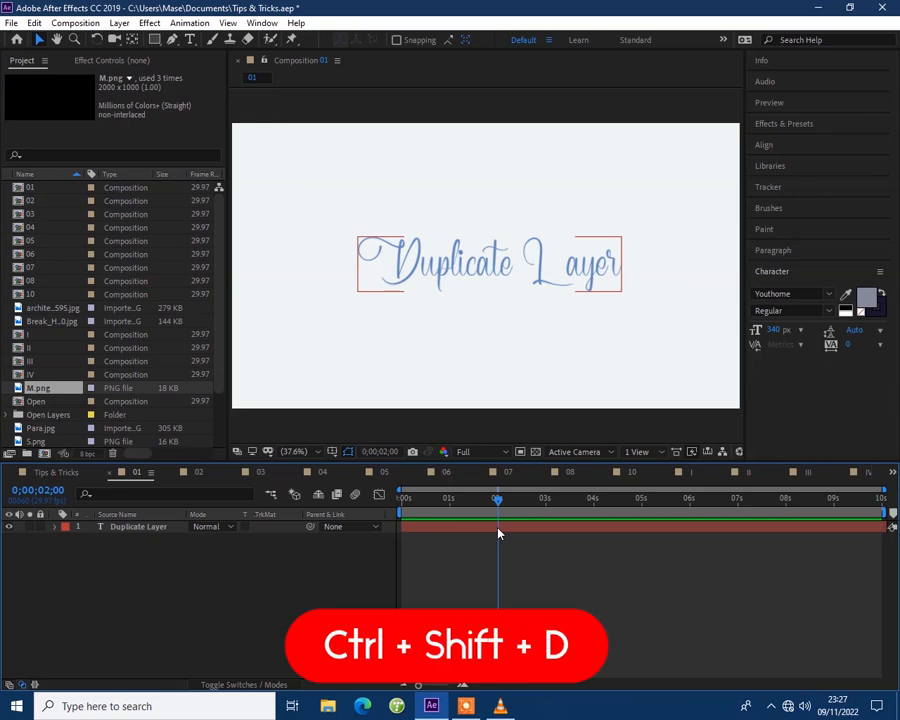
{"action": "key", "text": "ctrl+shift+d"}
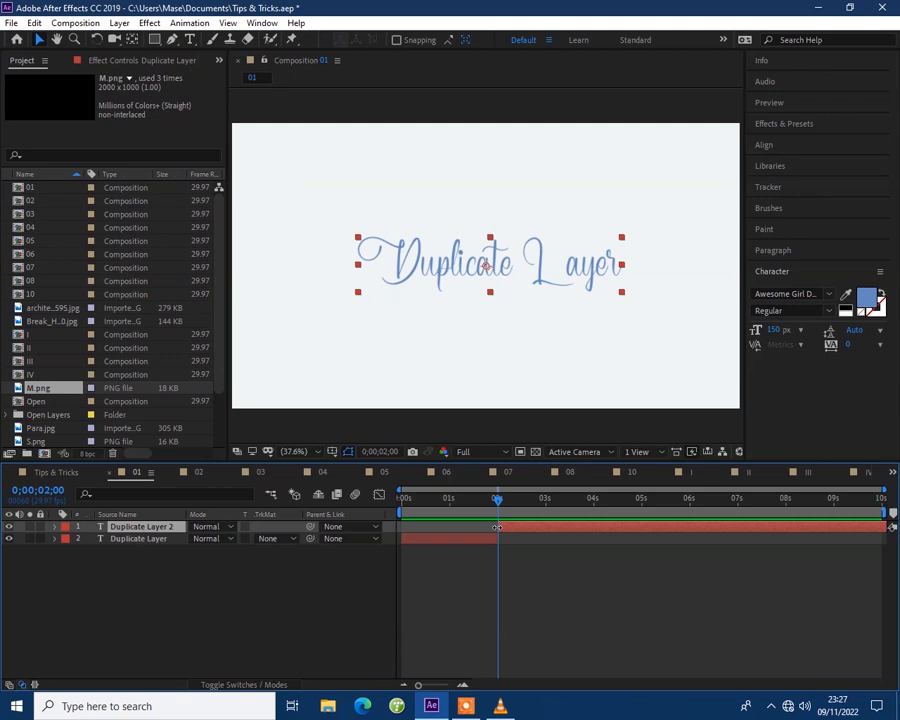
- In composition 02, try sliding the M.png layer to start at 0;00;01;29 and undo the move
{"action": "left_click", "coordinate": [196, 473]}
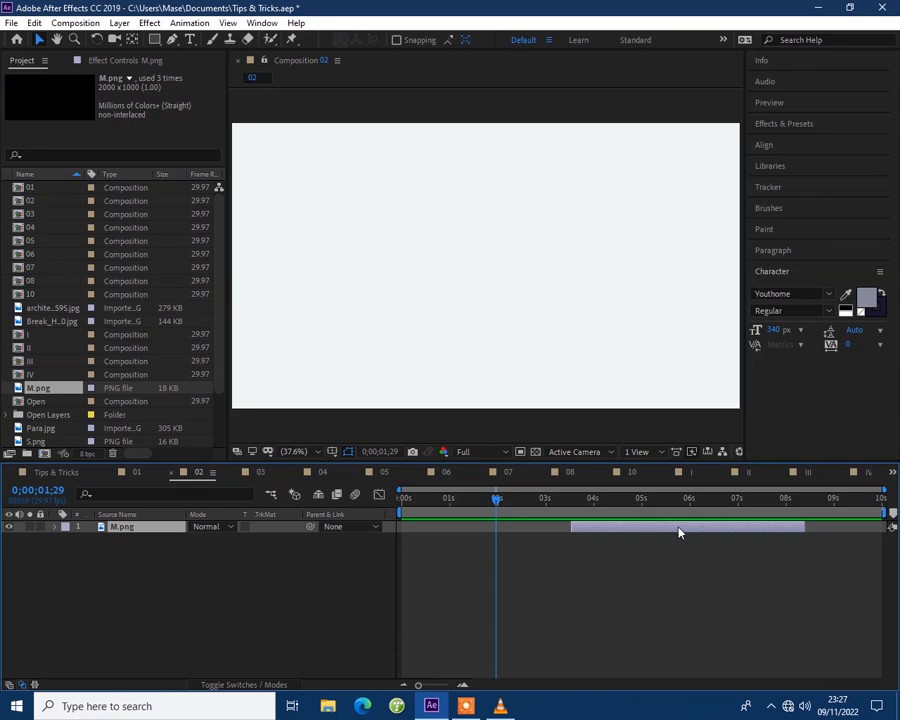
{"action": "left_click_drag", "start_coordinate": [679, 532], "coordinate": [602, 531]}
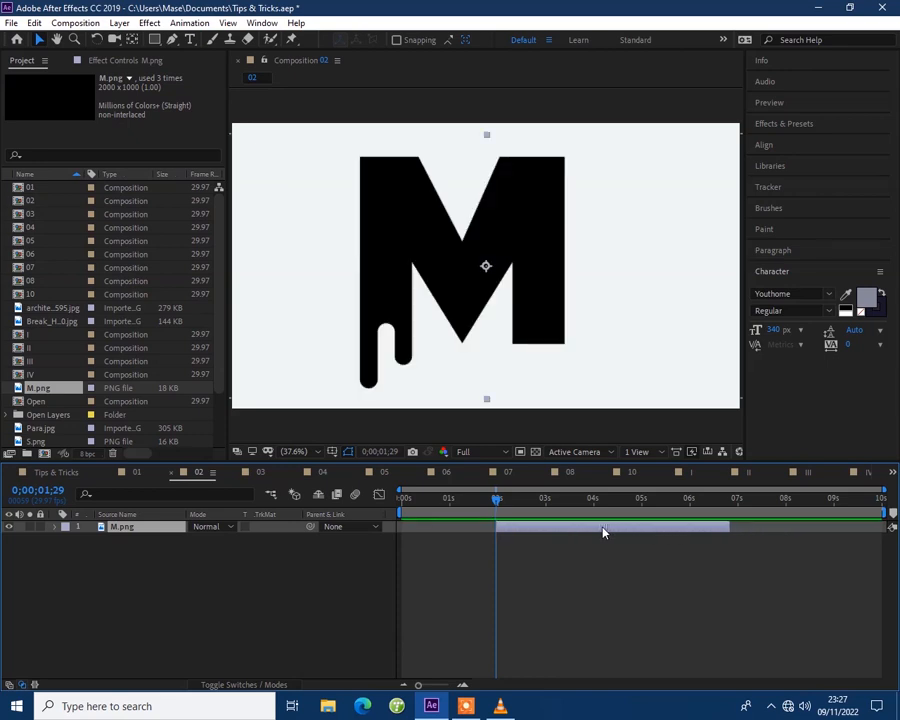
{"action": "key", "text": "ctrl+z"}
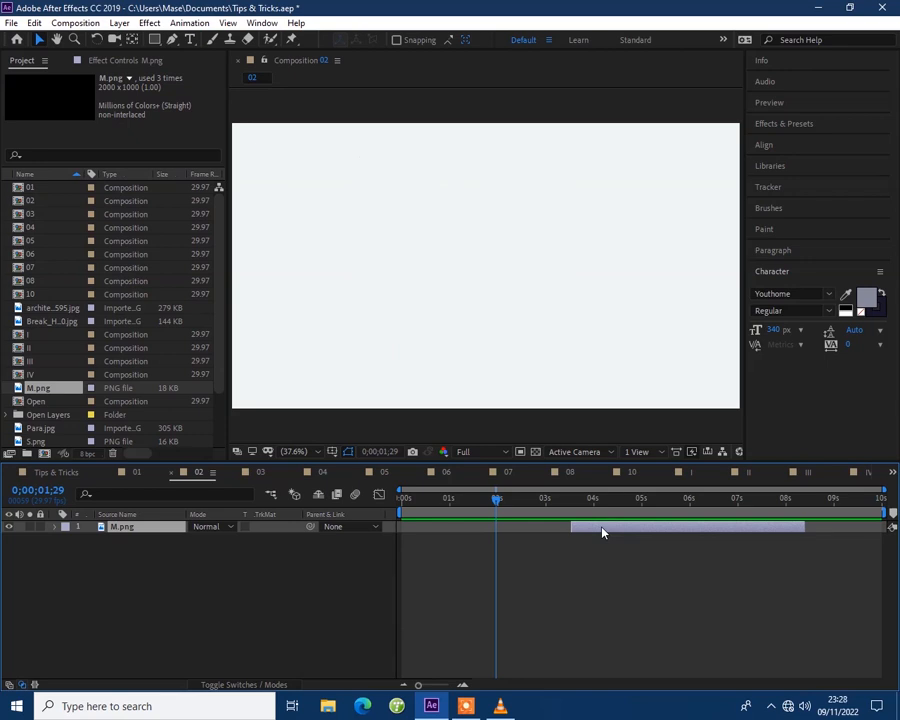
- Shift the M.png layer so it starts at 0;00;01;29, and shift it again so it ends at 0;00;08;05
{"action": "key", "text": "bracketleft"}
{"action": "left_click_drag", "start_coordinate": [498, 499], "coordinate": [797, 512]}
{"action": "key", "text": "bracketright"}
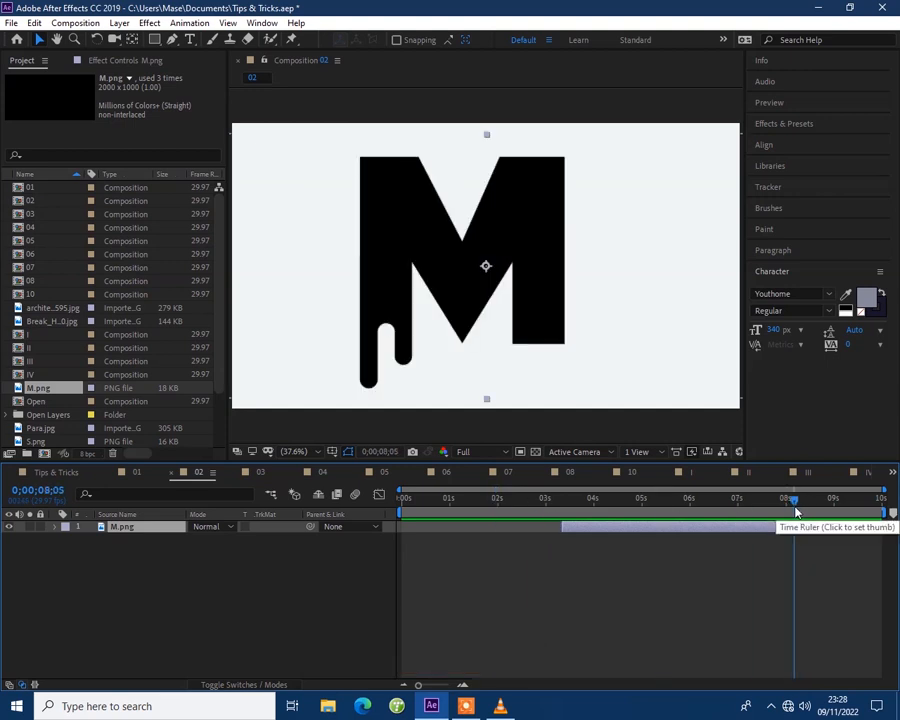
- Extend the M.png layer's in point to 0;00;02;00 and its out point to 0;00;09;07
{"action": "left_click_drag", "start_coordinate": [795, 502], "coordinate": [498, 525]}
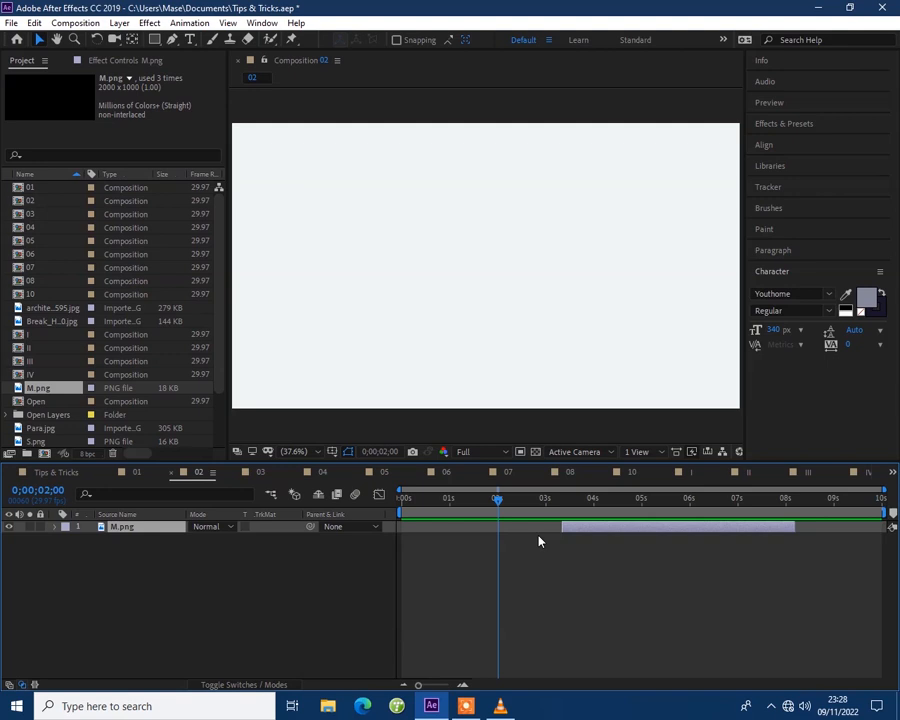
{"action": "key", "text": "alt+bracketleft"}
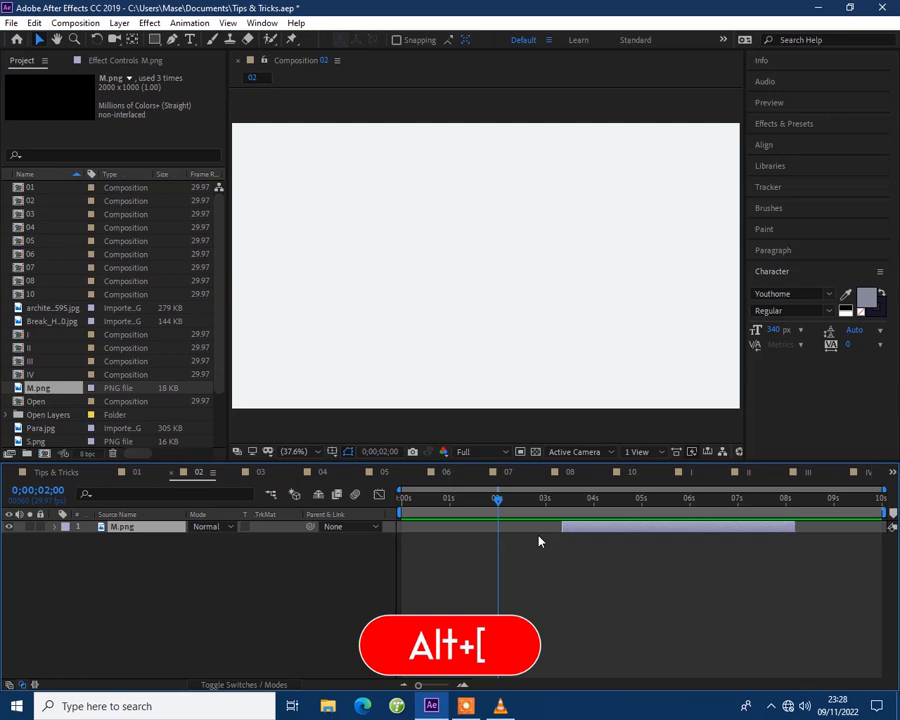
{"action": "key", "text": "alt+bracketleft"}
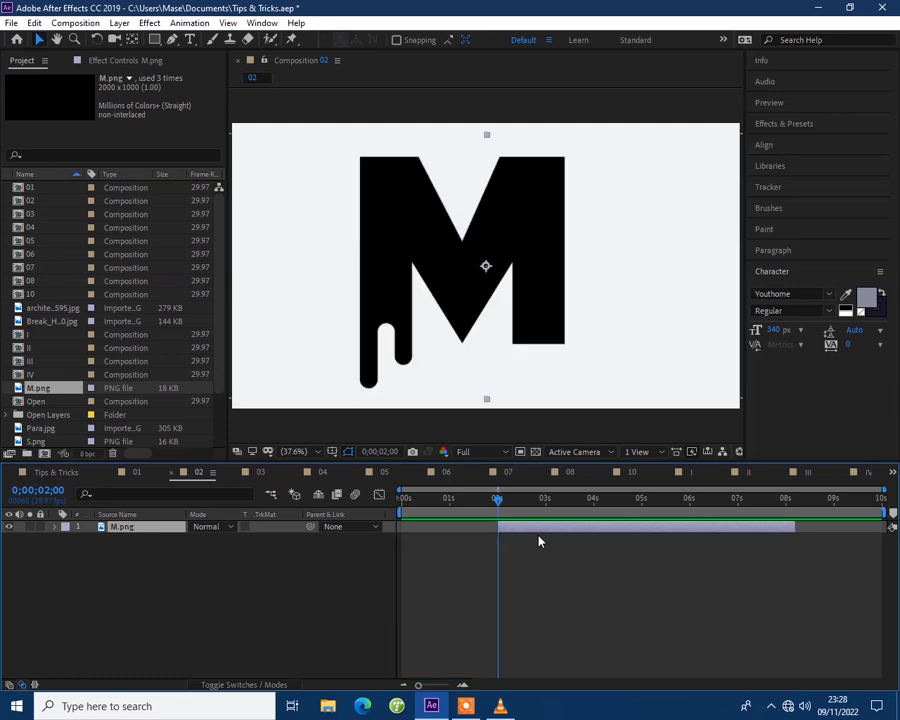
{"action": "left_click_drag", "start_coordinate": [498, 497], "coordinate": [845, 510]}
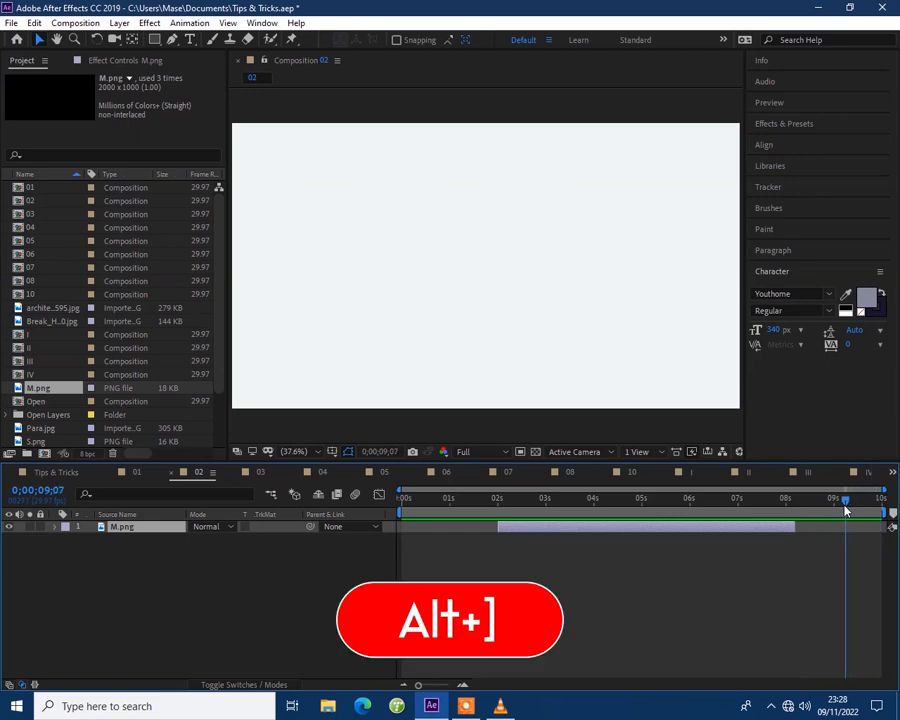
{"action": "key", "text": "alt+bracketright"}
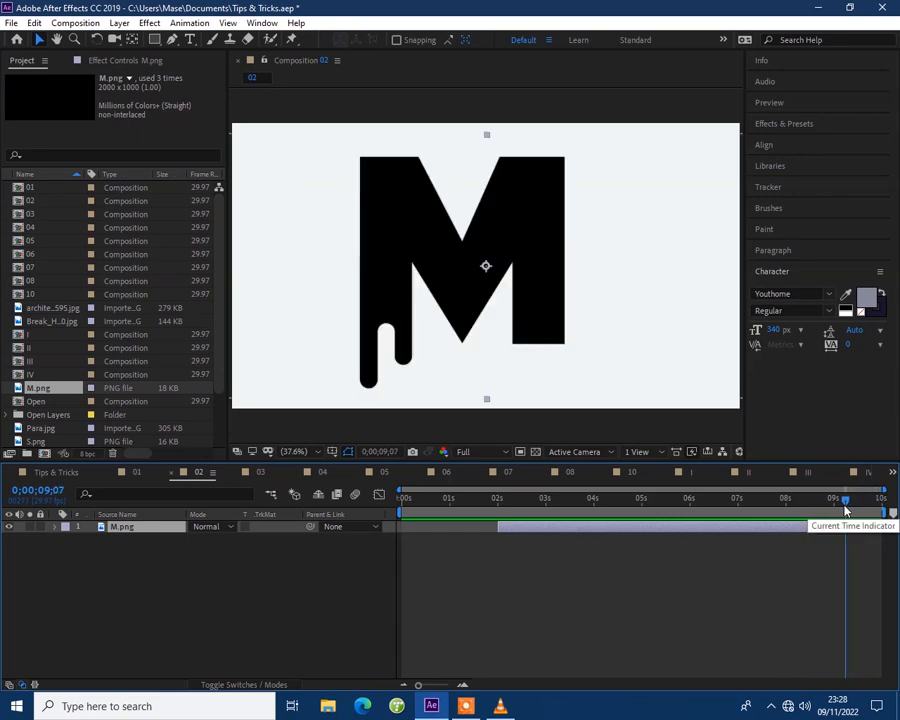
- Trim the M.png layer's in point to 0;00;03;00 and its out point to 0;00;06;04
{"action": "left_click_drag", "start_coordinate": [845, 510], "coordinate": [546, 510]}
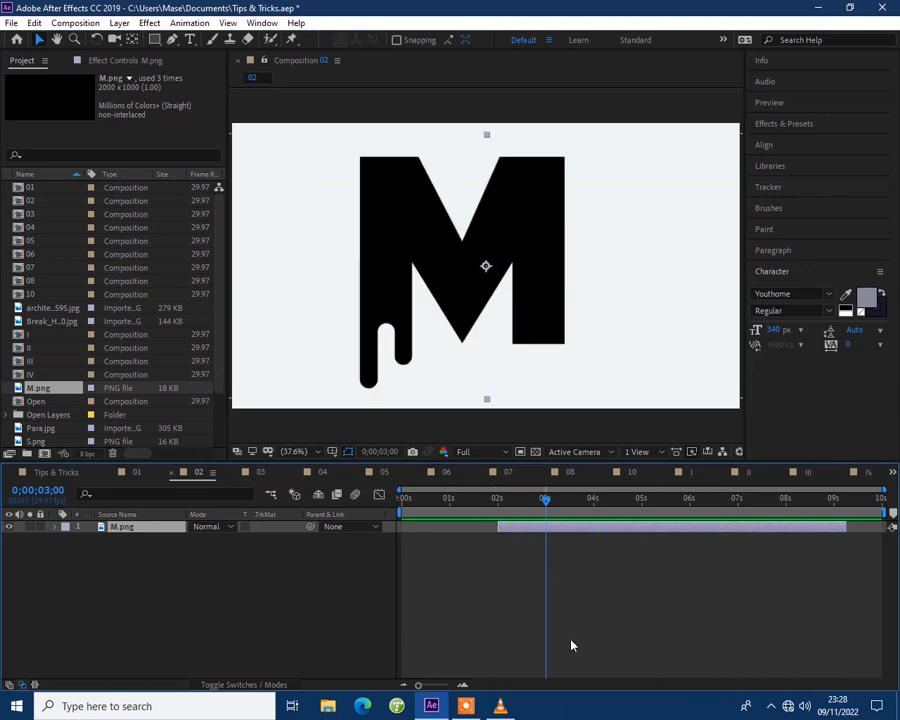
{"action": "key", "text": "alt+bracketleft"}
{"action": "left_click_drag", "start_coordinate": [545, 500], "coordinate": [697, 509]}
{"action": "key", "text": "alt+bracketright"}
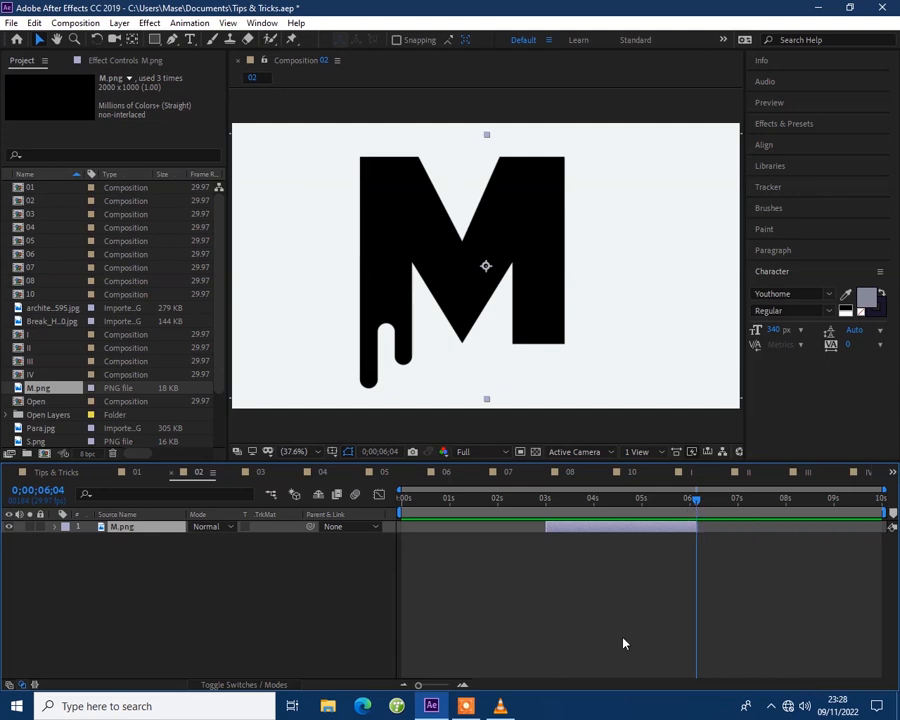
- In composition 03, copy the Fill and Drop Shadow effects from the M.png layer to the Untitled-1.ai layer
{"action": "left_click", "coordinate": [256, 476]}
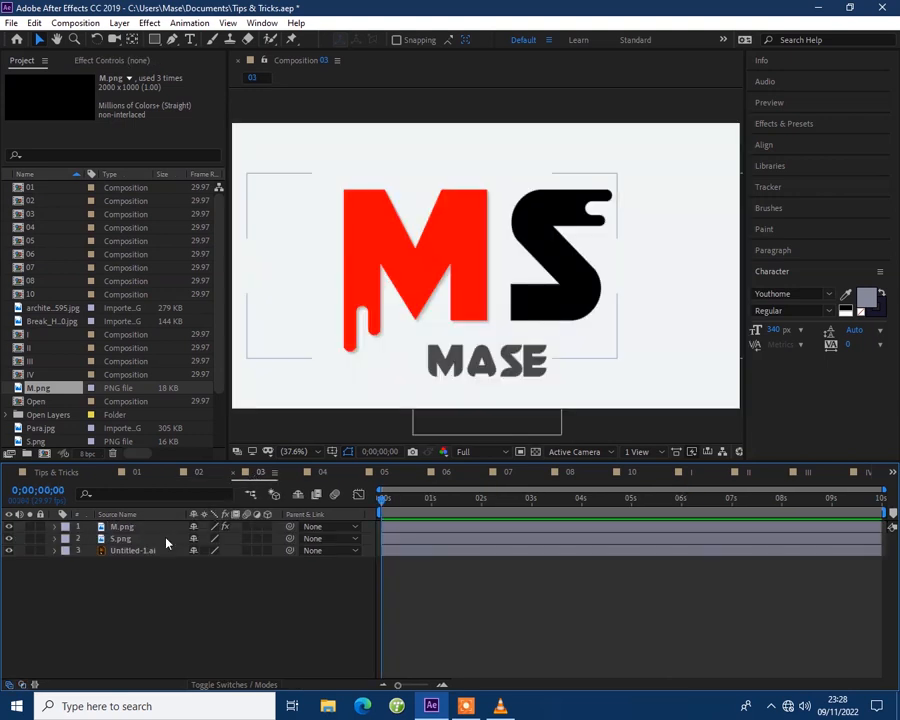
{"action": "left_click", "coordinate": [131, 528]}
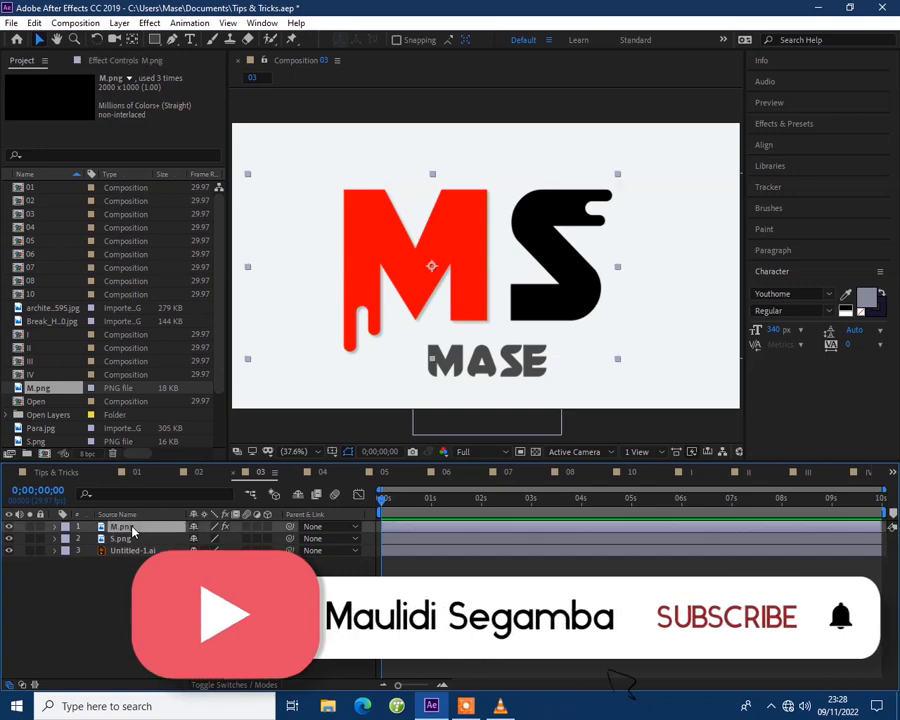
{"action": "left_click", "coordinate": [138, 62]}
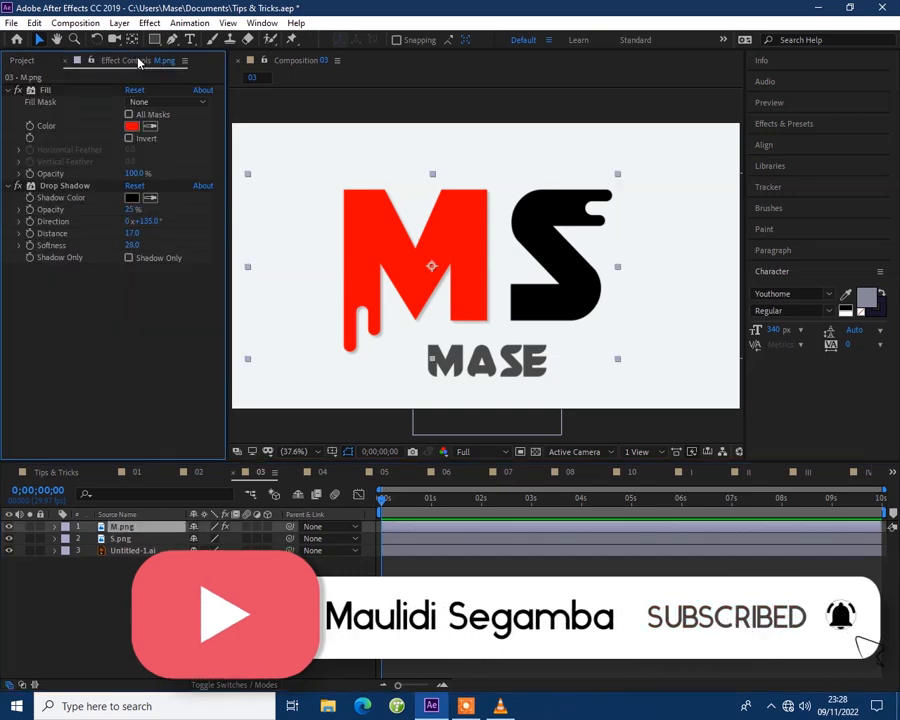
{"action": "left_click", "coordinate": [46, 90]}
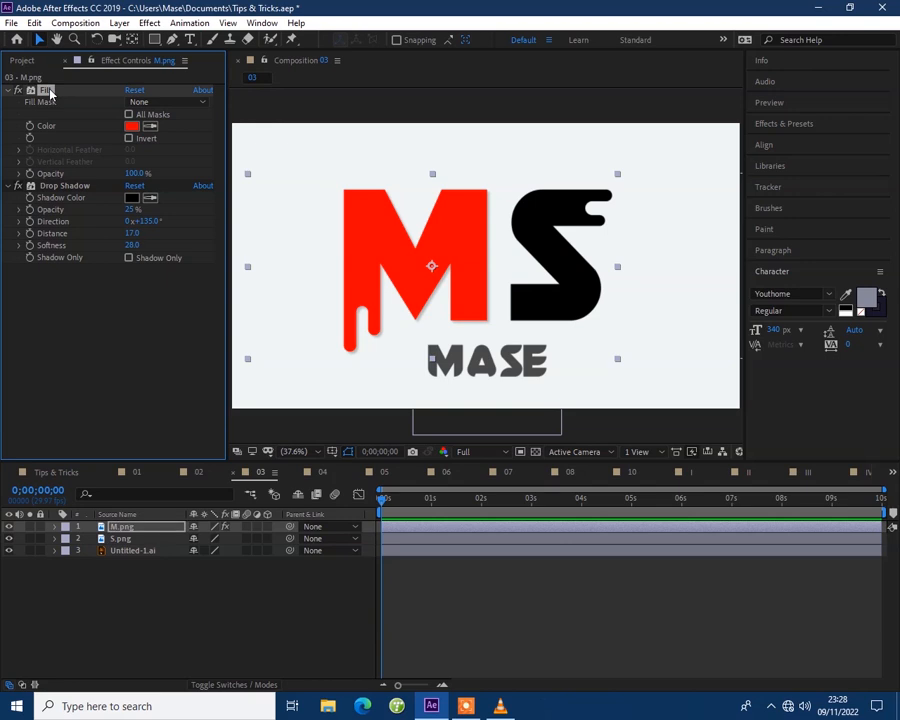
{"action": "left_click", "coordinate": [76, 187]}
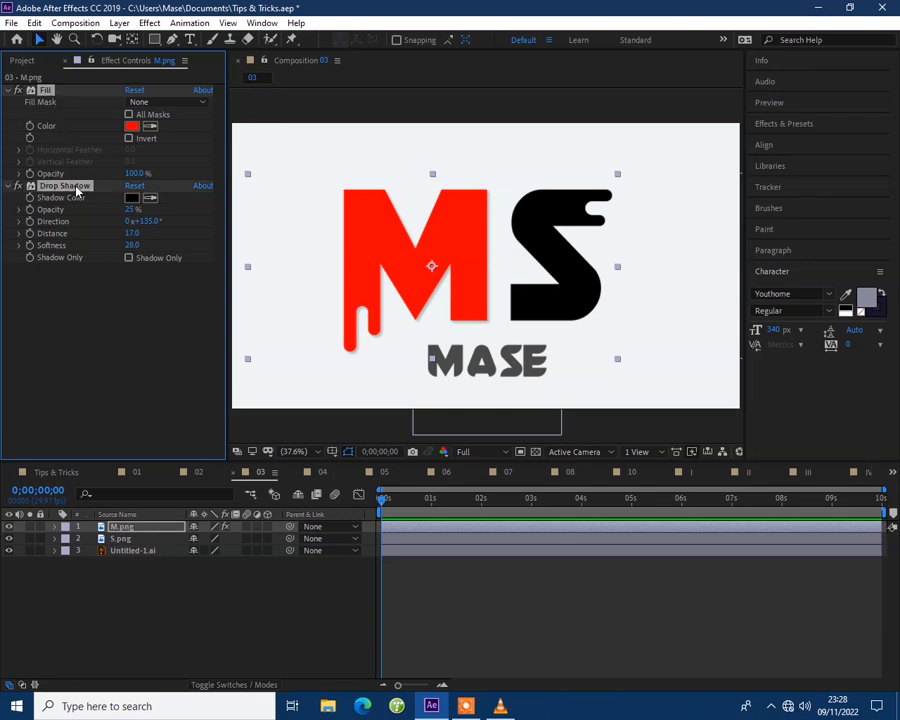
{"action": "key", "text": "ctrl+c"}
{"action": "left_click", "coordinate": [145, 558]}
{"action": "key", "text": "ctrl+v"}
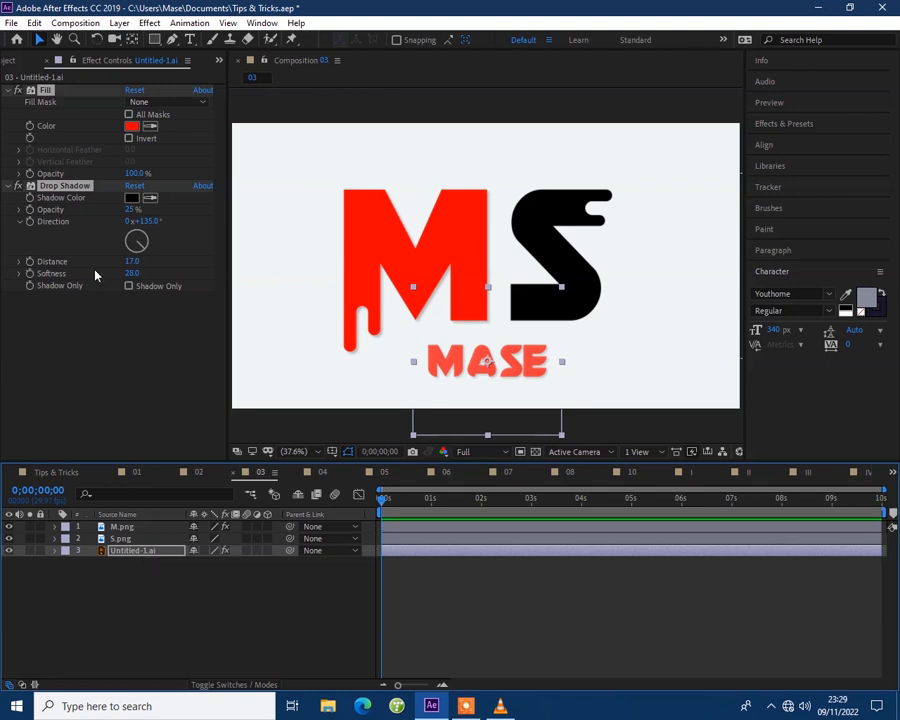
- Copy M.png's Fill and Drop Shadow effects with property links and paste them onto the S.png layer
{"action": "left_click", "coordinate": [121, 527]}
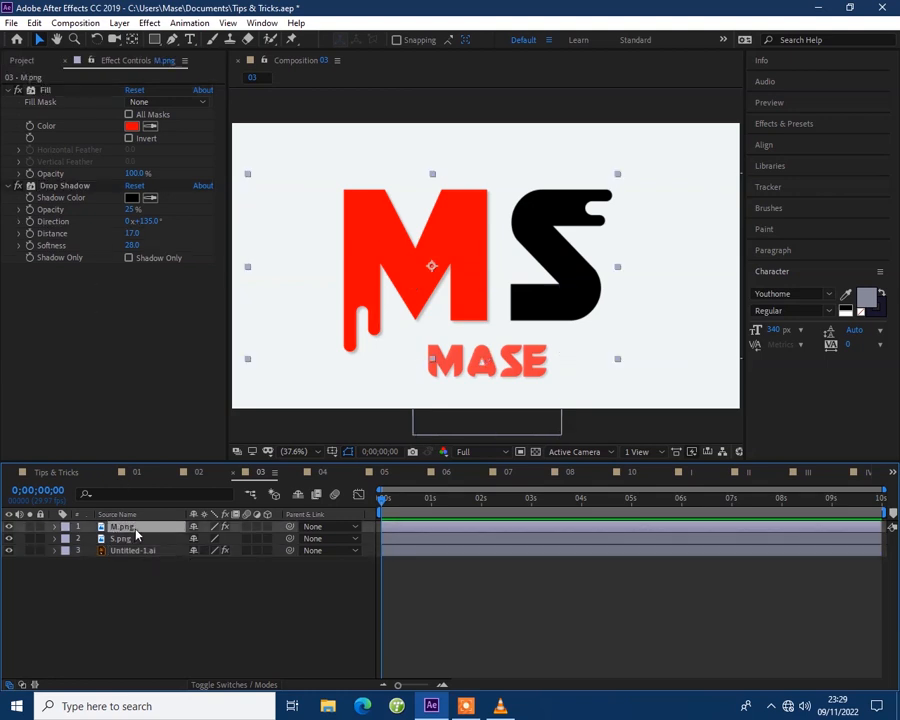
{"action": "left_click", "coordinate": [50, 90]}
{"action": "left_click", "coordinate": [72, 186], "text": "ctrl"}
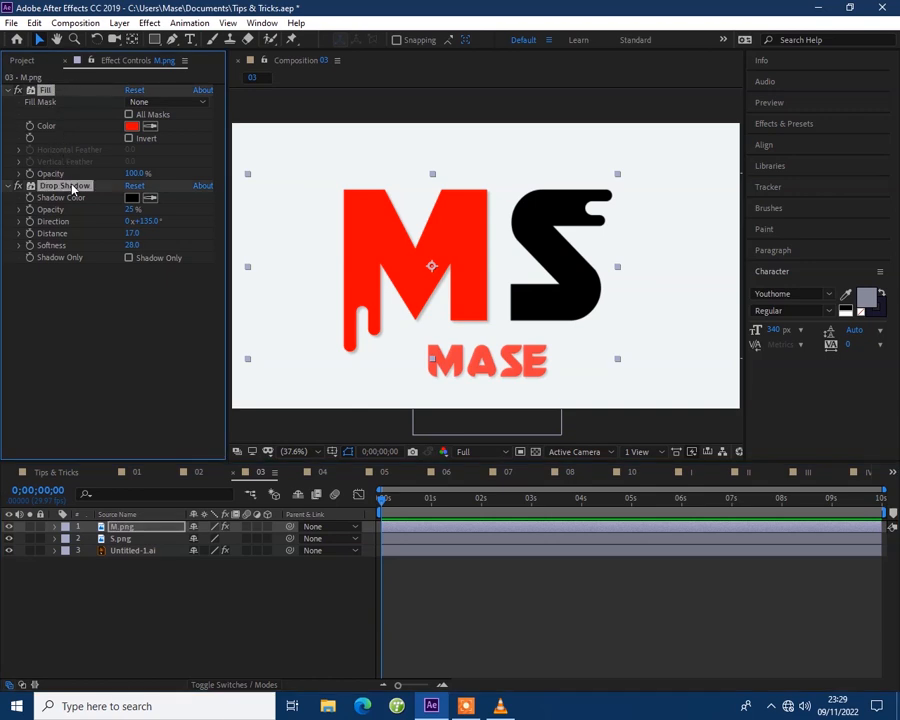
{"action": "left_click", "coordinate": [33, 22]}
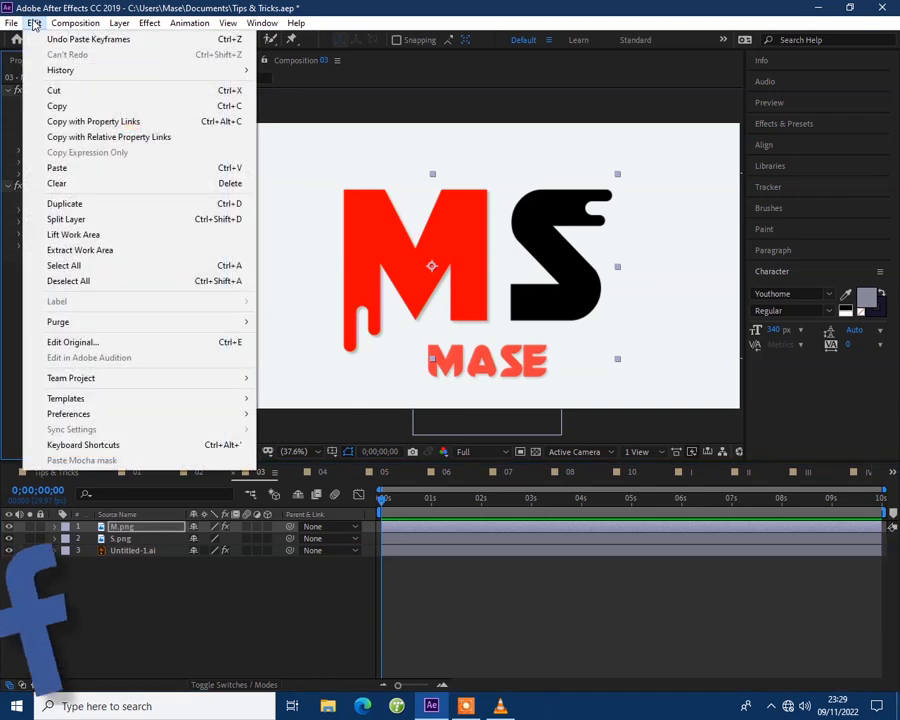
{"action": "left_click", "coordinate": [74, 128]}
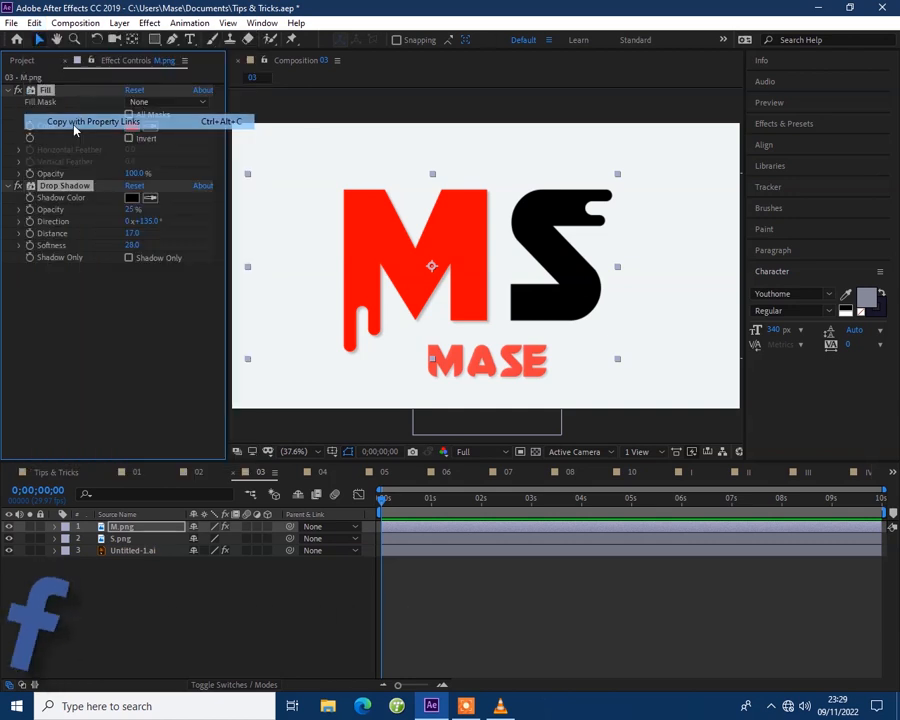
{"action": "left_click", "coordinate": [128, 539]}
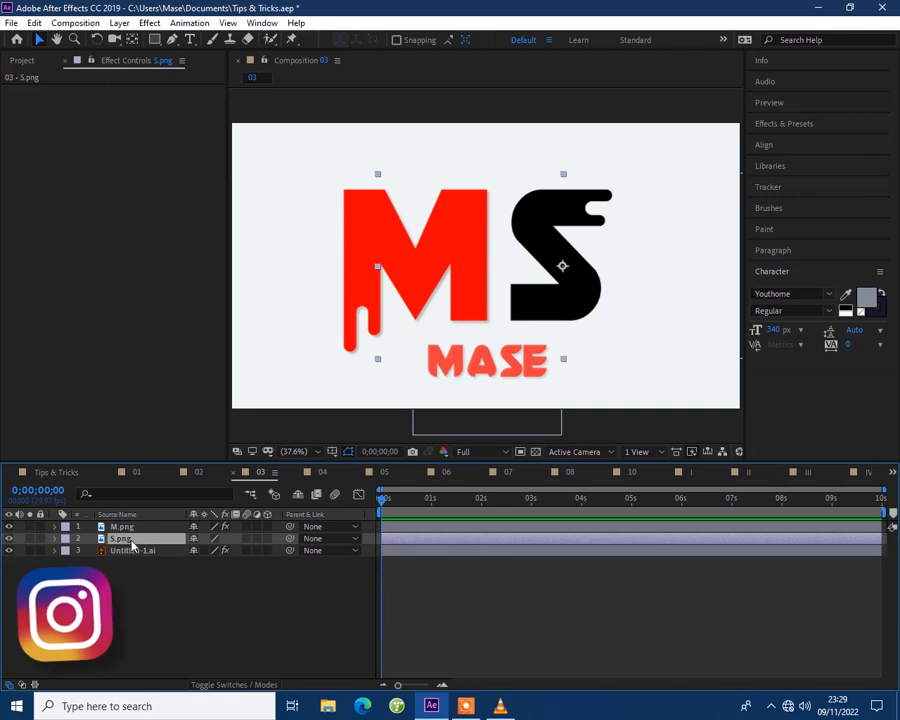
{"action": "key", "text": "ctrl+v"}
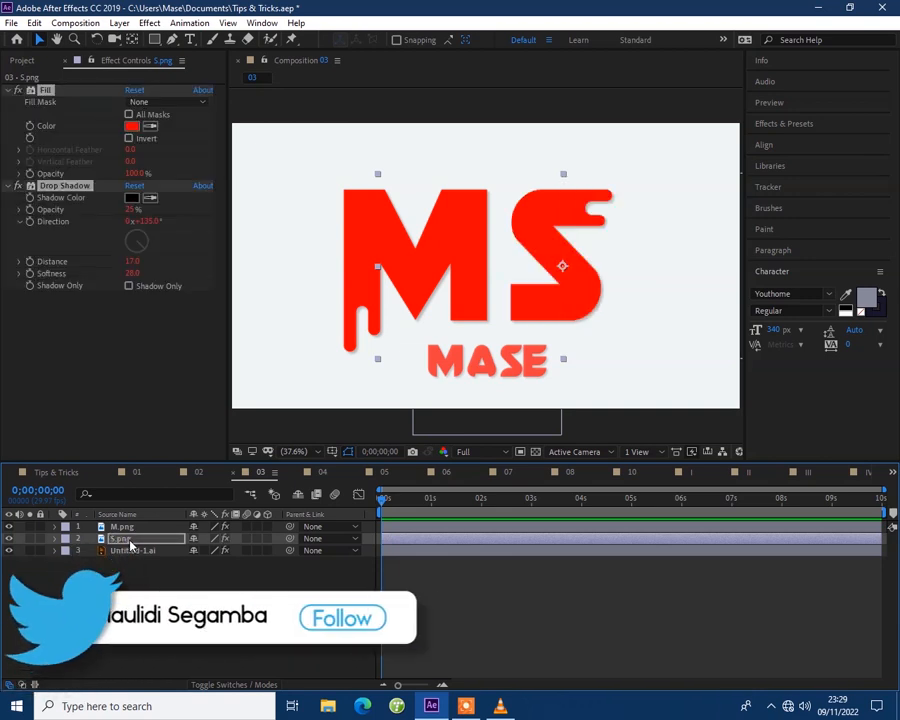
- Change the M.png layer's Fill color to dark brown, 3A0D0D
{"action": "left_click", "coordinate": [430, 264]}
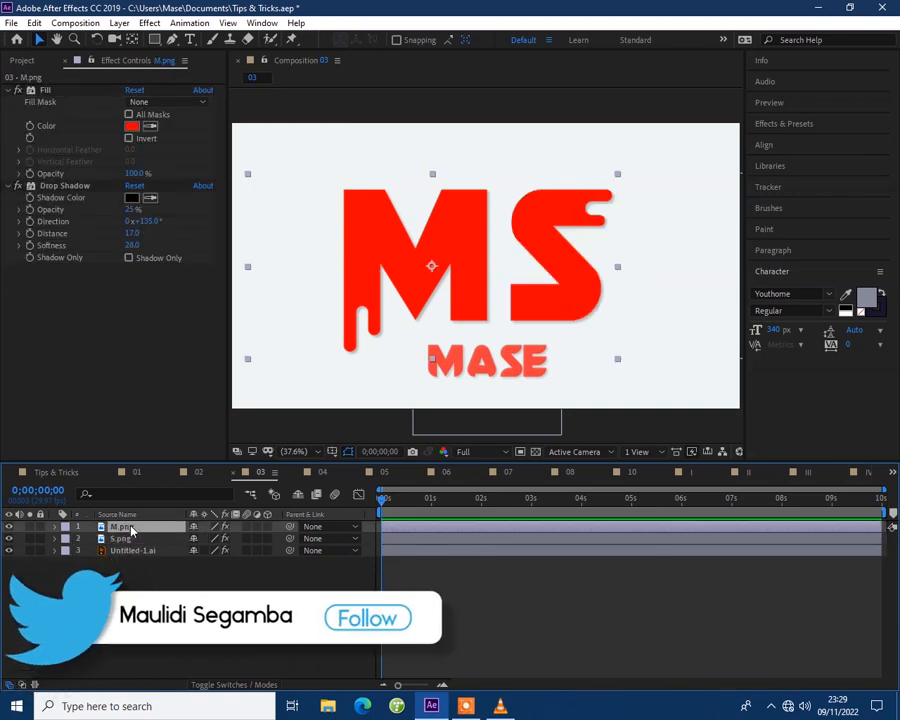
{"action": "left_click", "coordinate": [132, 126]}
{"action": "left_click_drag", "start_coordinate": [623, 428], "coordinate": [656, 442]}
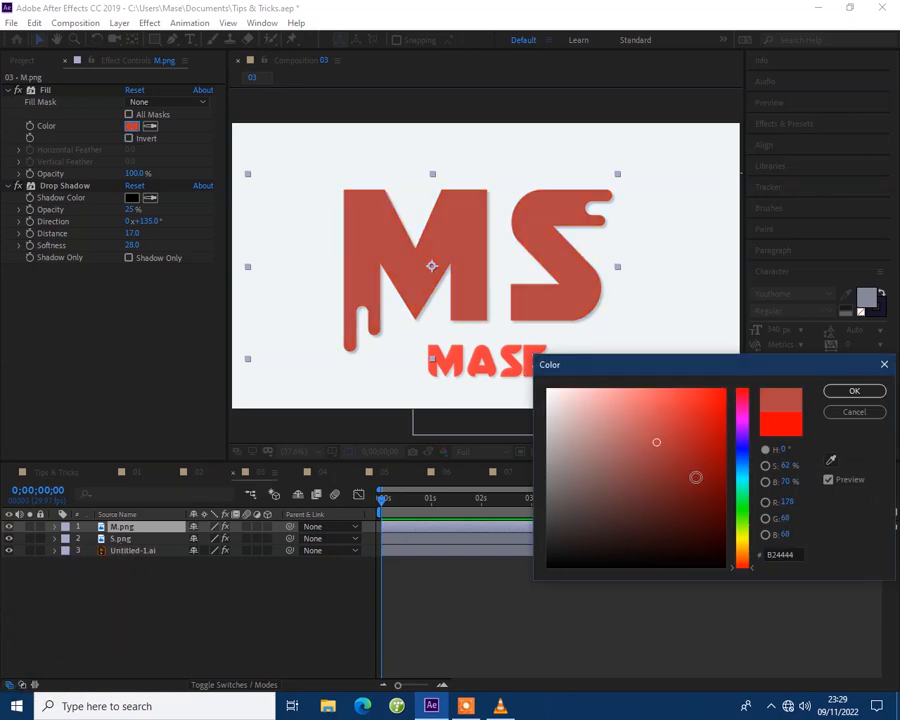
{"action": "mouse_move", "coordinate": [695, 476]}
{"action": "left_mouse_down"}
{"action": "mouse_move", "coordinate": [647, 526]}
{"action": "mouse_move", "coordinate": [573, 549]}
{"action": "mouse_move", "coordinate": [695, 514]}
{"action": "mouse_move", "coordinate": [681, 497]}
{"action": "left_mouse_up"}
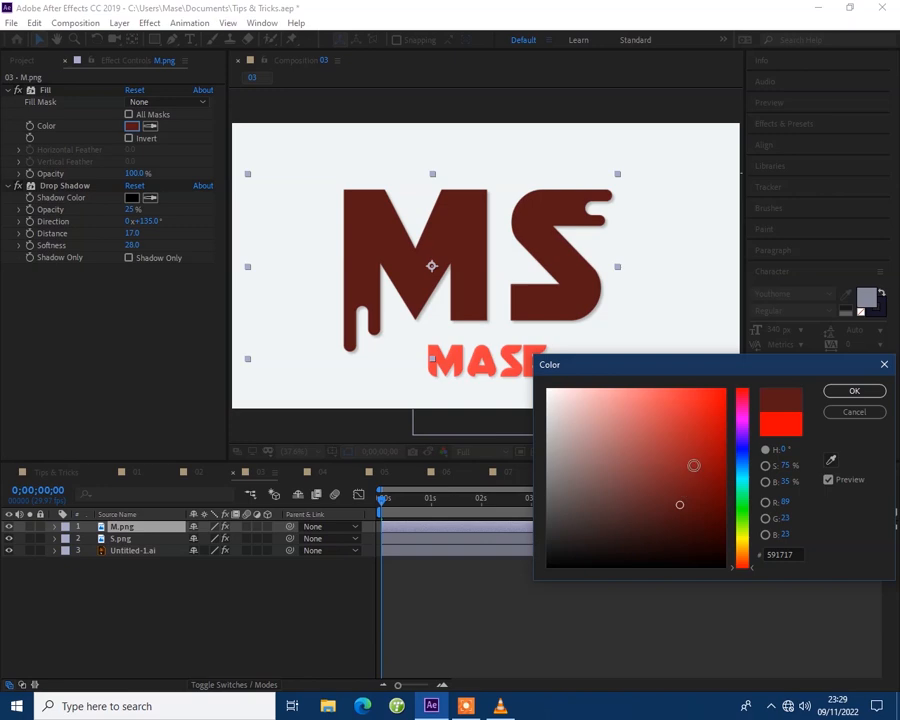
{"action": "left_click", "coordinate": [693, 464]}
{"action": "left_click", "coordinate": [709, 410]}
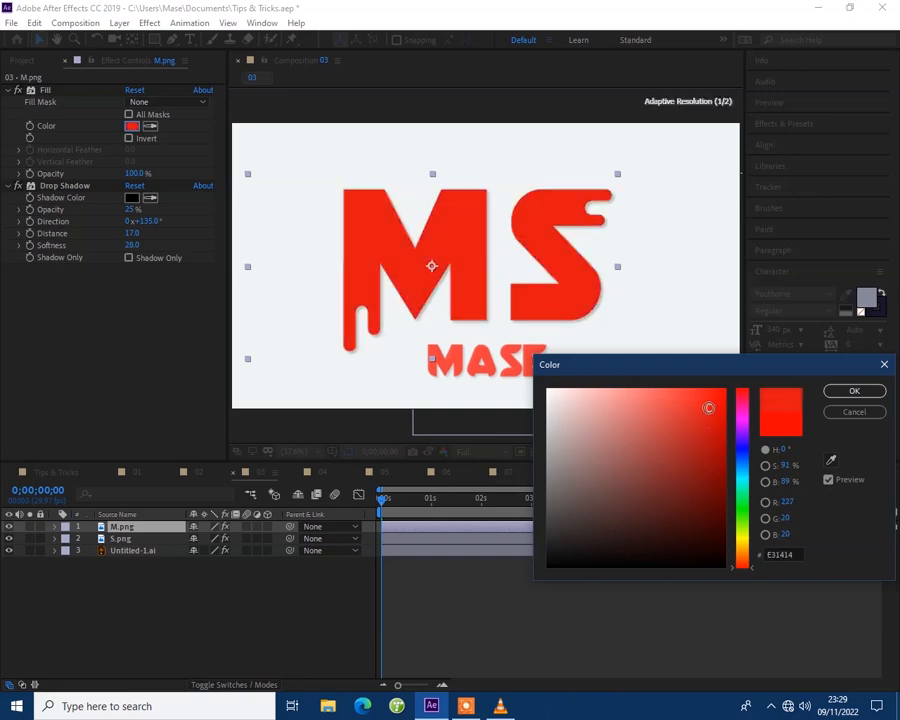
{"action": "mouse_move", "coordinate": [663, 458]}
{"action": "left_mouse_down"}
{"action": "mouse_move", "coordinate": [697, 507]}
{"action": "mouse_move", "coordinate": [684, 526]}
{"action": "left_mouse_up"}
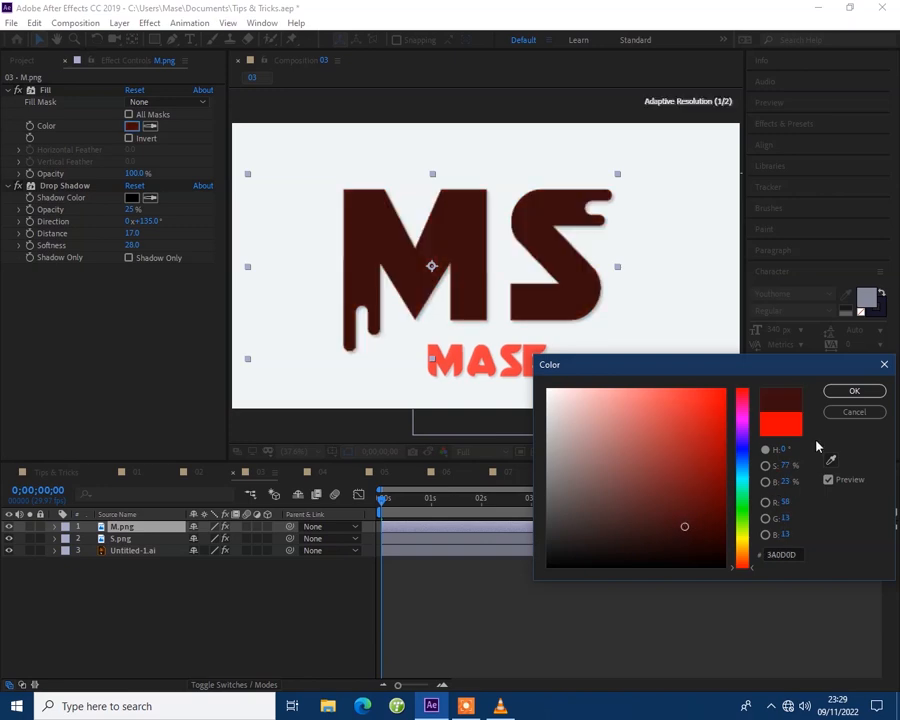
{"action": "left_click", "coordinate": [846, 393]}
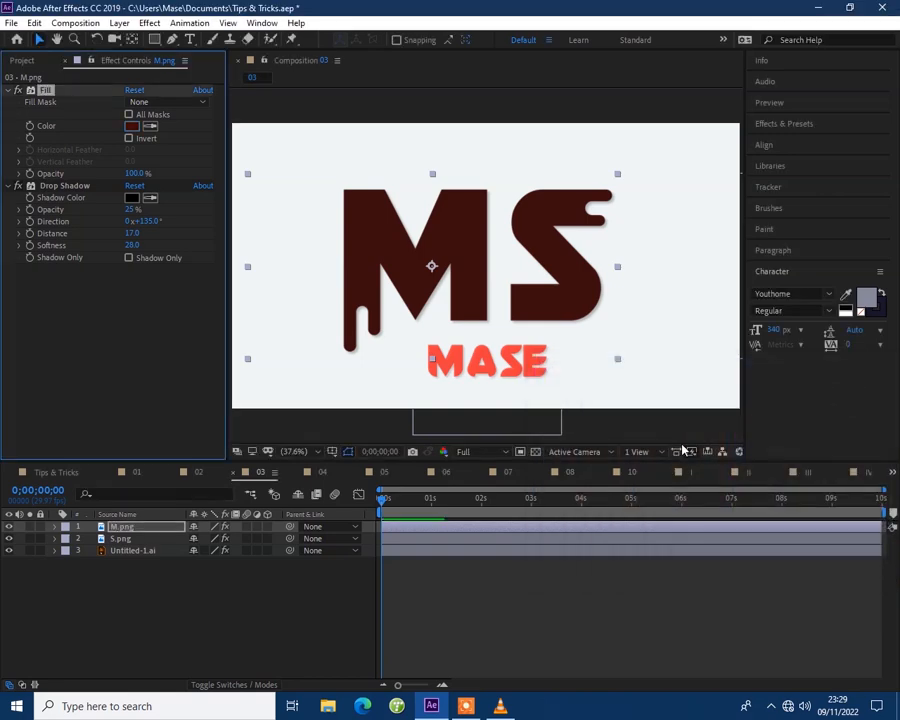
- In composition 04, scale the Untitled-1.ai layer to 824% with continuous rasterization turned on
{"action": "left_click", "coordinate": [330, 474]}
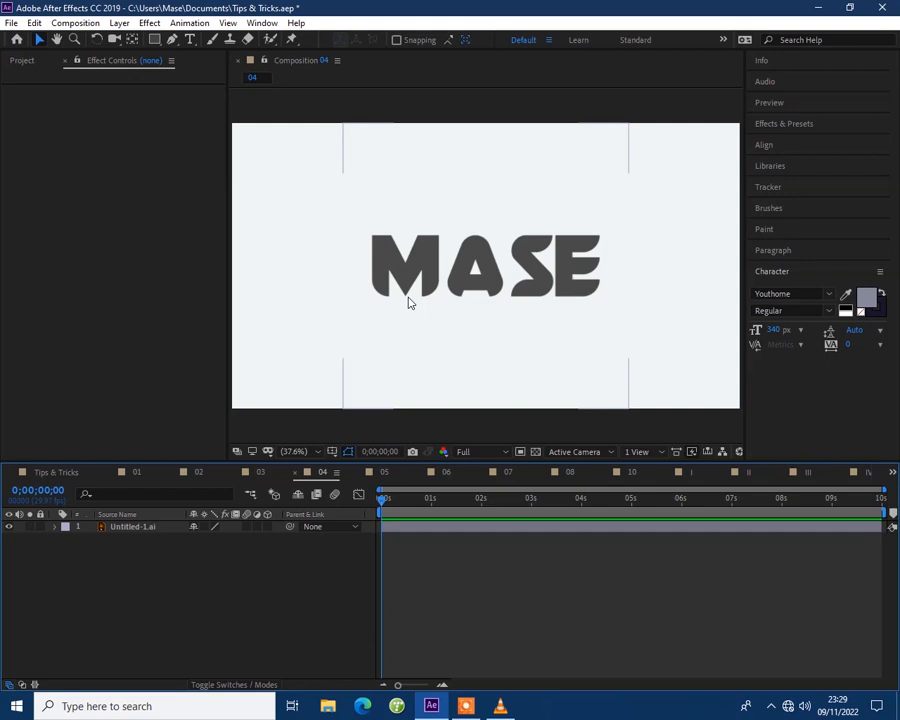
{"action": "left_click", "coordinate": [144, 529]}
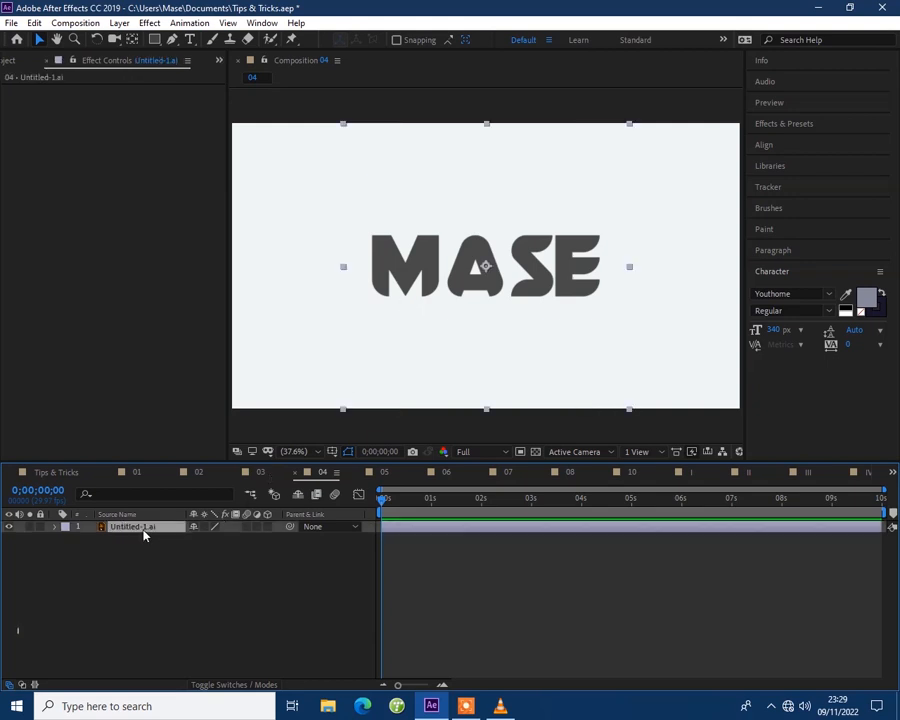
{"action": "key", "text": "s"}
{"action": "left_click_drag", "start_coordinate": [202, 538], "coordinate": [292, 540]}
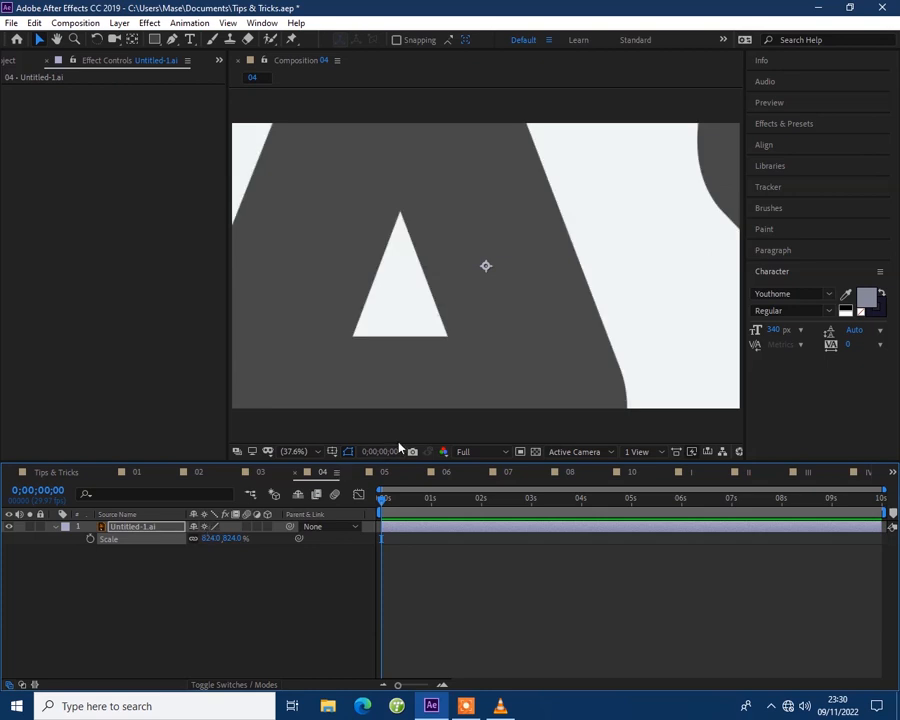
- Open composition 05, select Shape Layer 3 and show the blending mode columns alongside the layer switches
{"action": "left_click", "coordinate": [387, 473]}
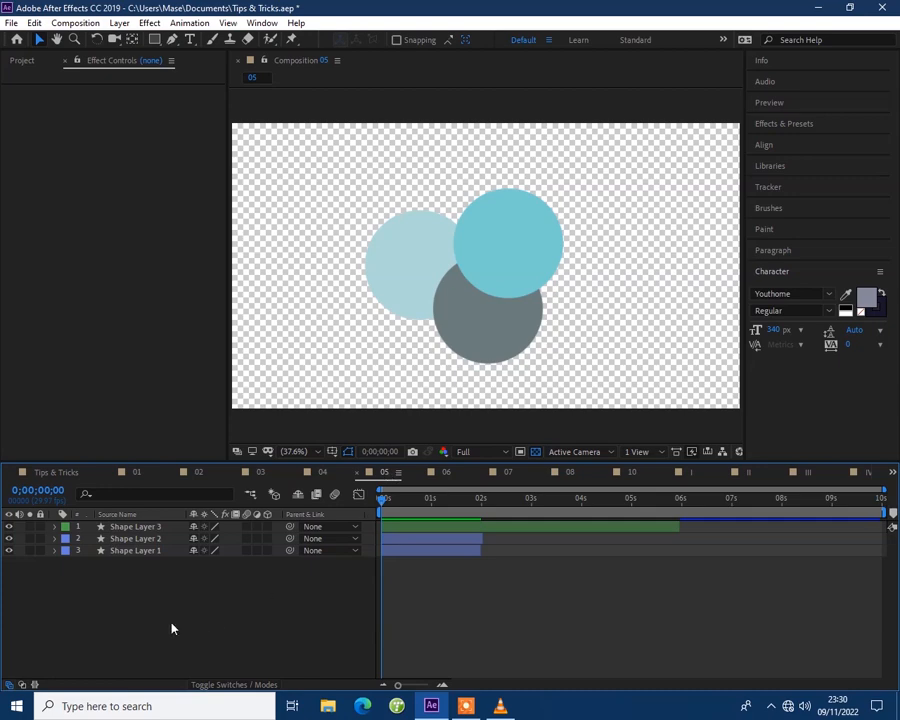
{"action": "left_click", "coordinate": [473, 270]}
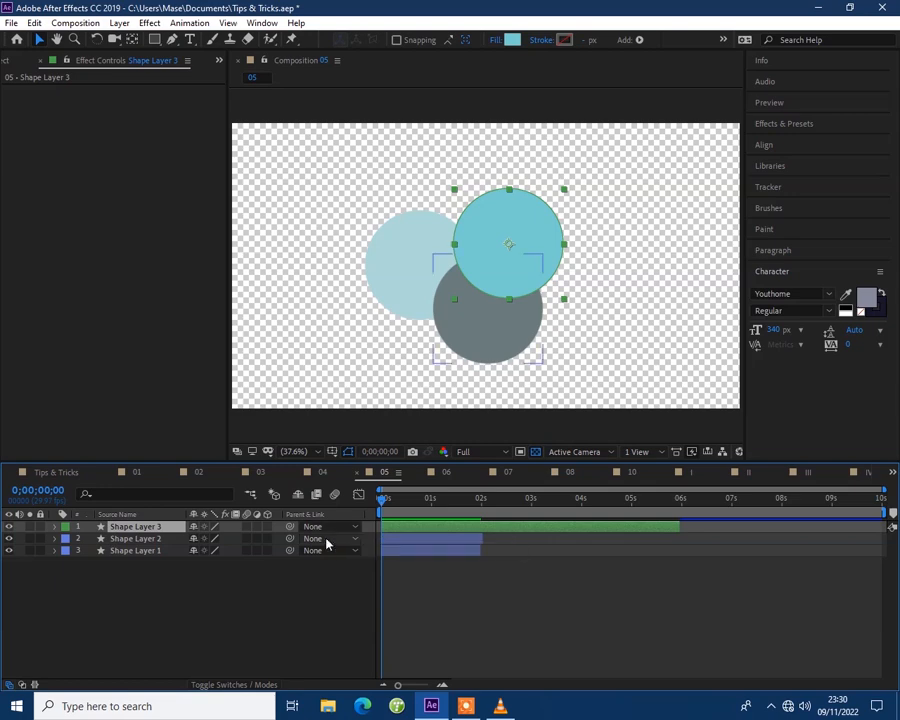
{"action": "left_click", "coordinate": [231, 686]}
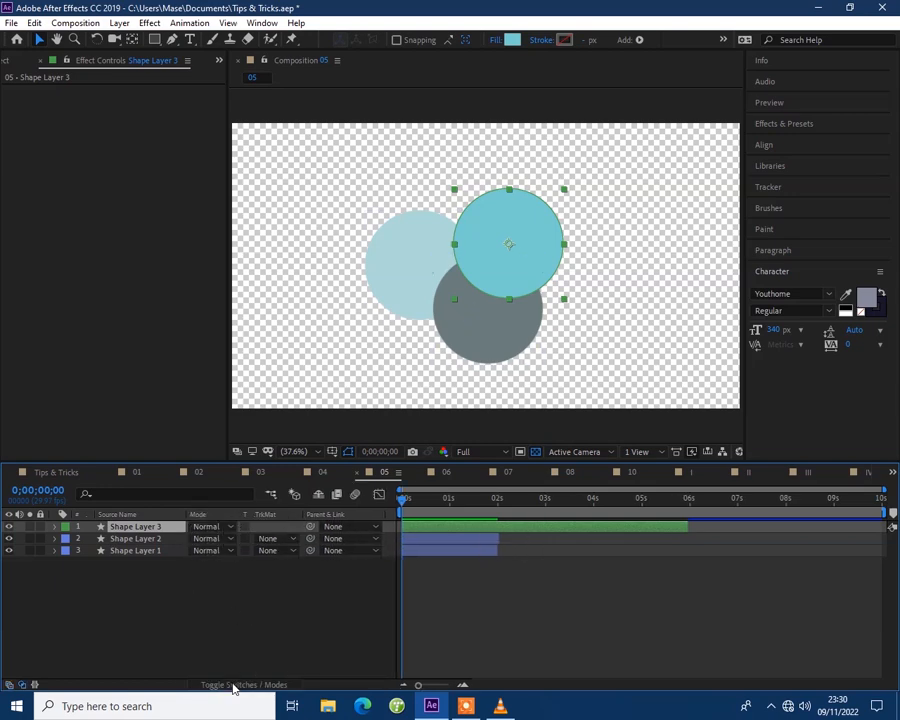
{"action": "left_click", "coordinate": [231, 688]}
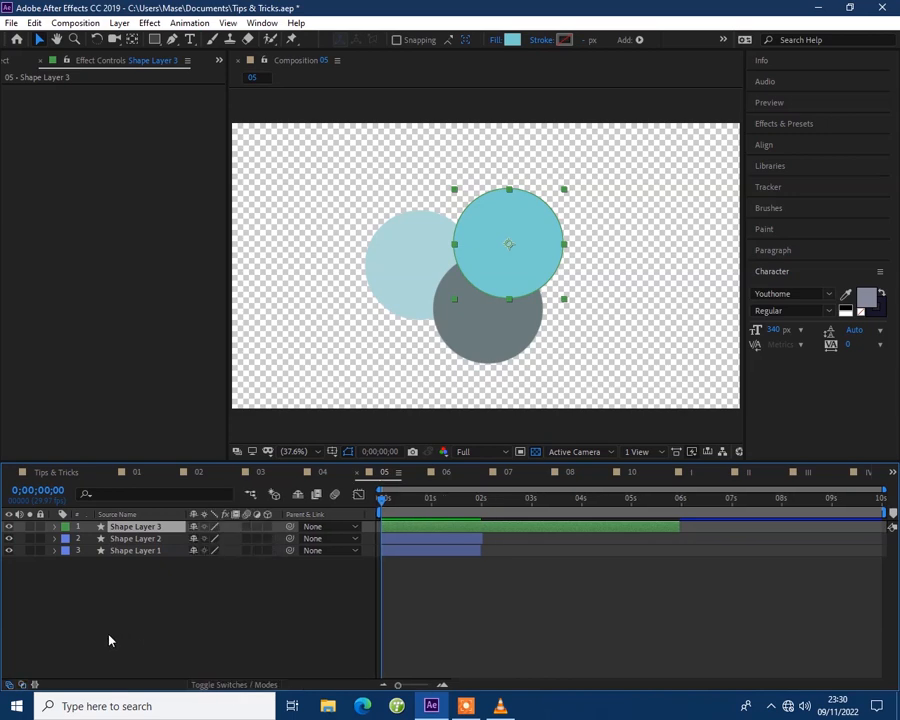
{"action": "left_click", "coordinate": [21, 685]}
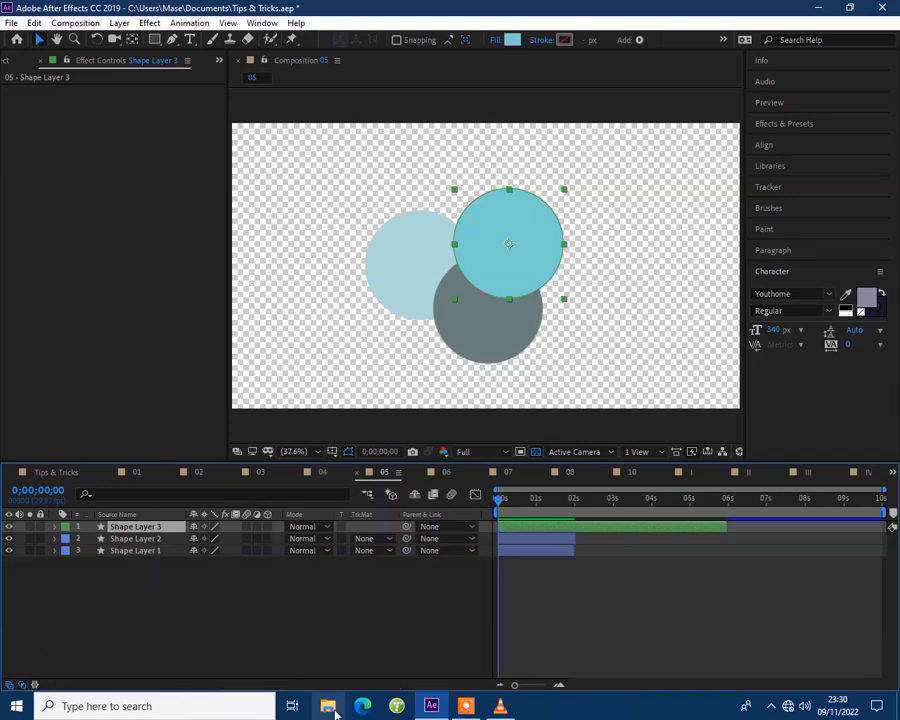
- Try the Silhouette Alpha blending mode on Shape Layer 3, test-move the circle and undo the move
{"action": "left_click", "coordinate": [331, 528]}
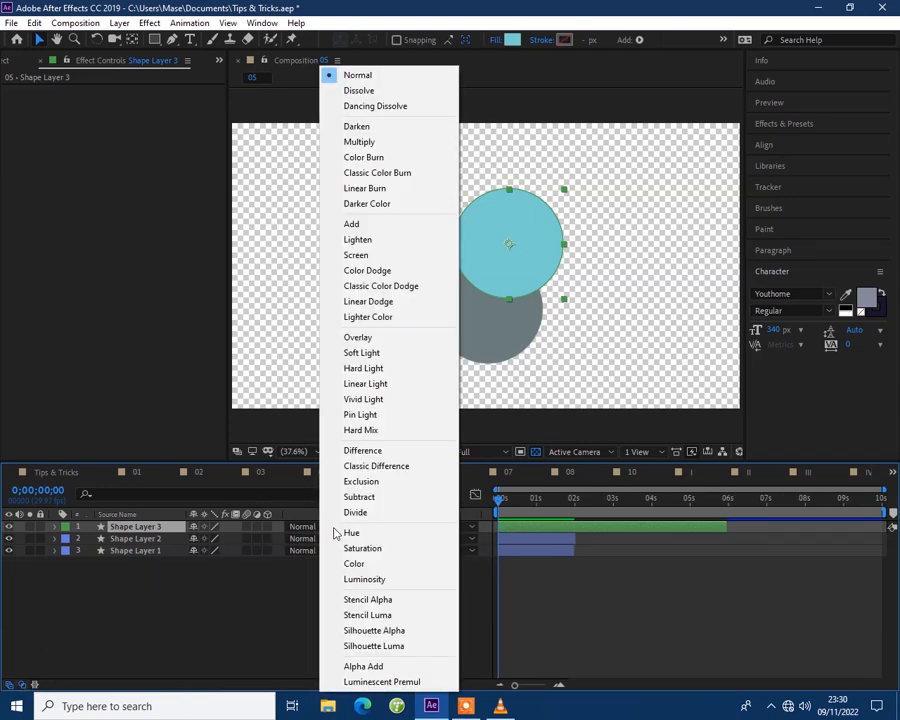
{"action": "left_click", "coordinate": [372, 632]}
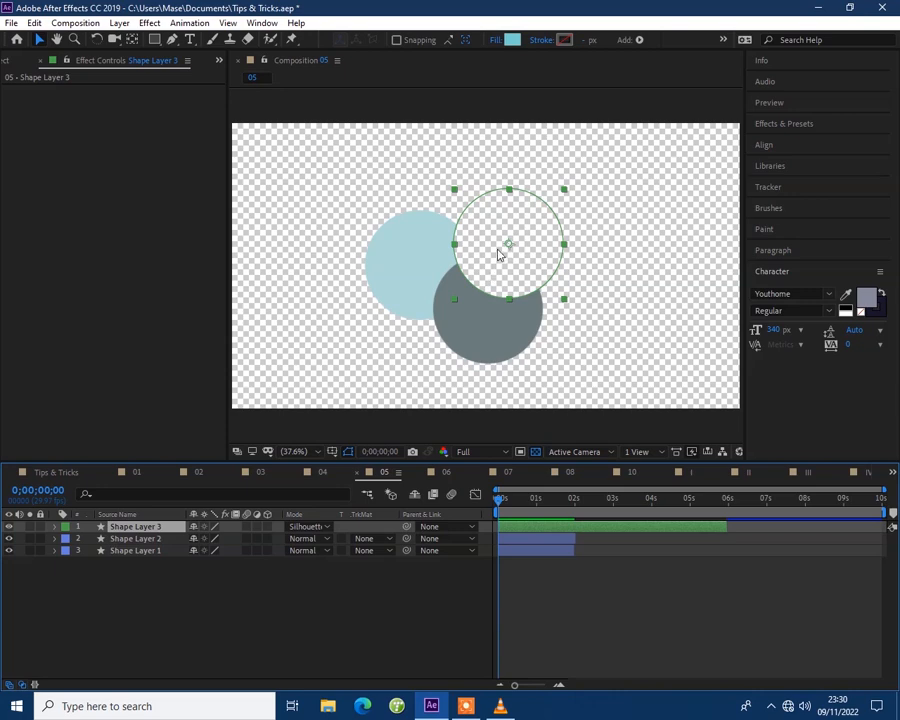
{"action": "left_click_drag", "start_coordinate": [498, 255], "coordinate": [484, 286]}
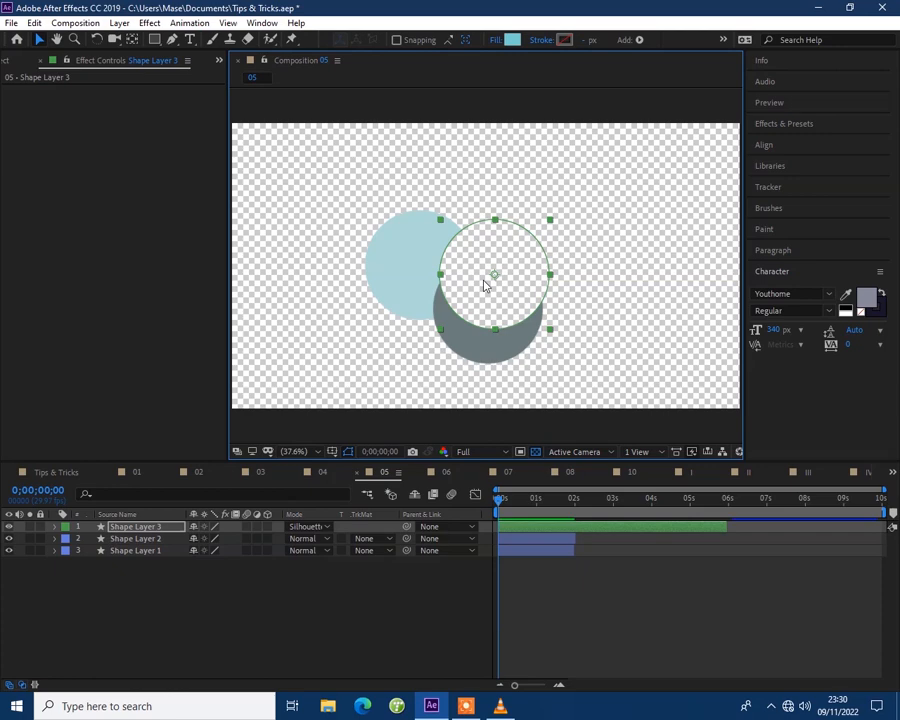
{"action": "key", "text": "ctrl+z"}
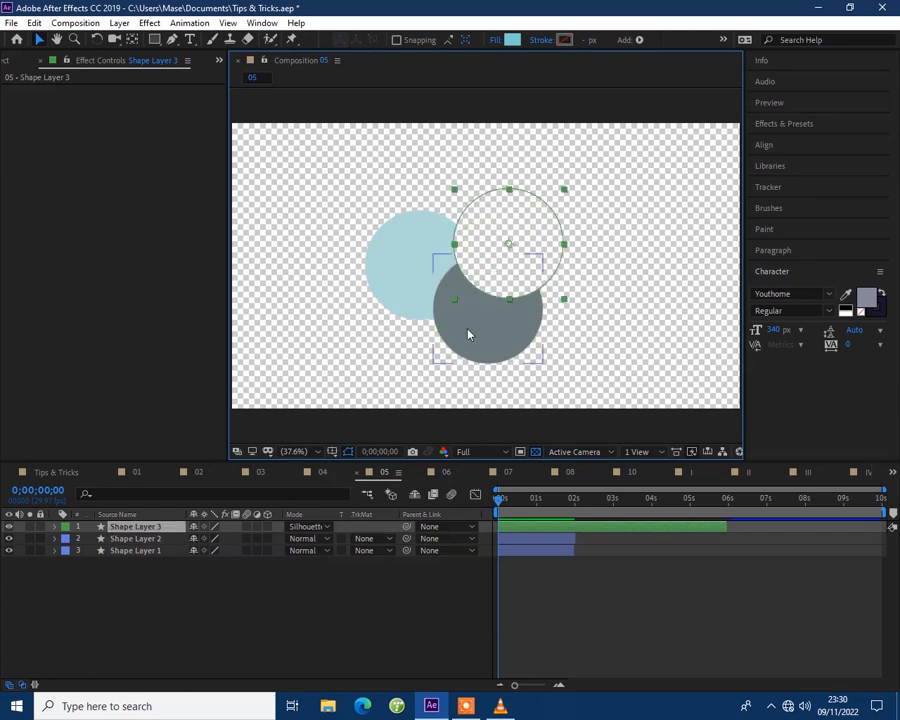
- Set Shape Layer 3's blending mode to Stencil Alpha, test-move the circle over the others and undo the move
{"action": "left_click", "coordinate": [325, 526]}
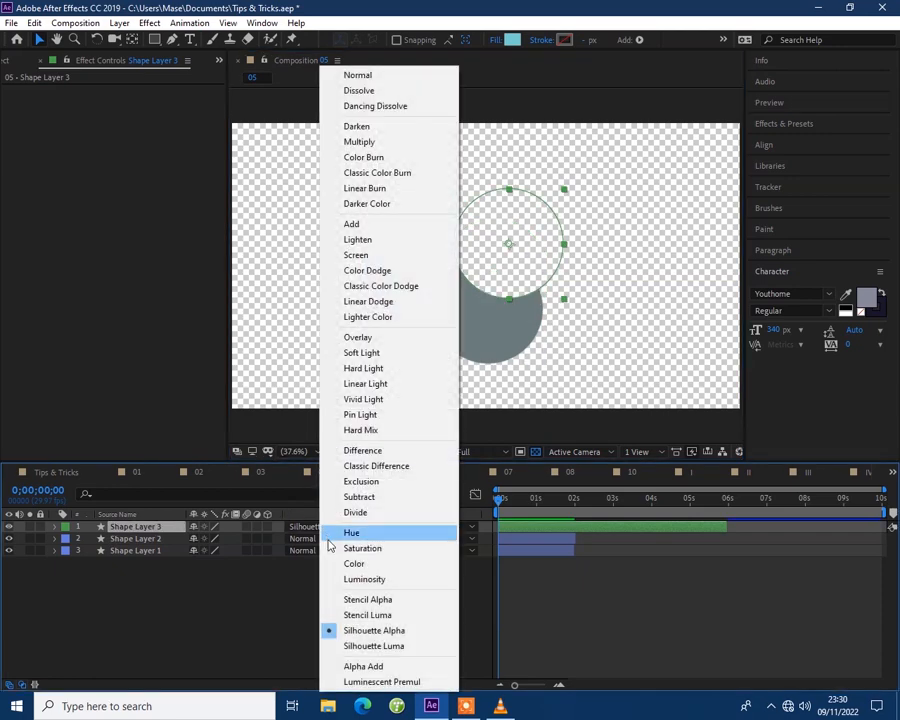
{"action": "left_click", "coordinate": [367, 600]}
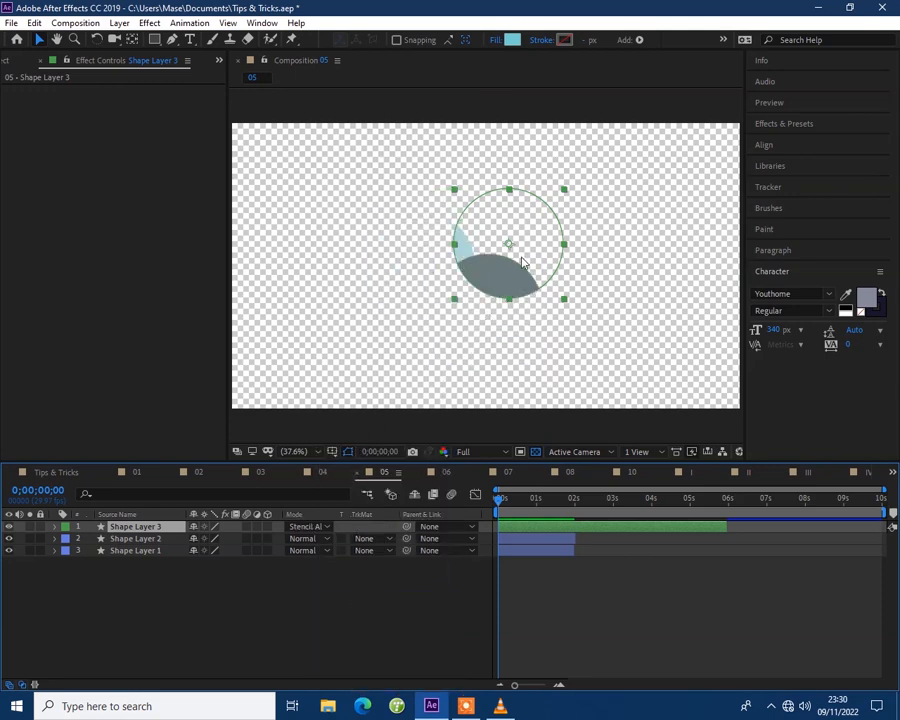
{"action": "left_click_drag", "start_coordinate": [510, 229], "coordinate": [472, 231]}
{"action": "key", "text": "ctrl+z"}
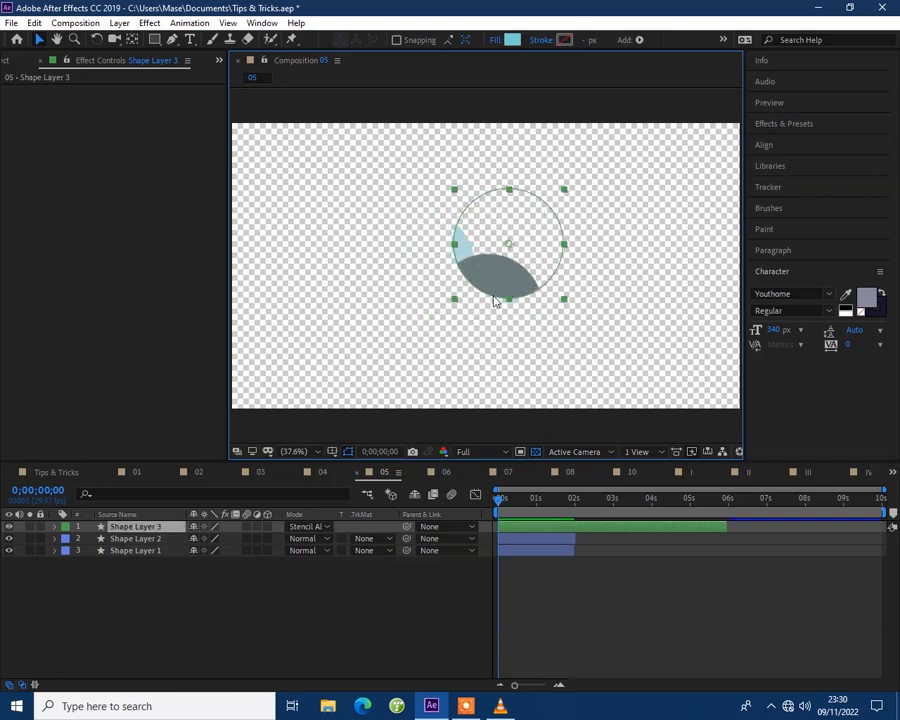
- Open composition 06, maximize the timeline to view its full layer stack and restore the layout
{"action": "left_click", "coordinate": [453, 476]}
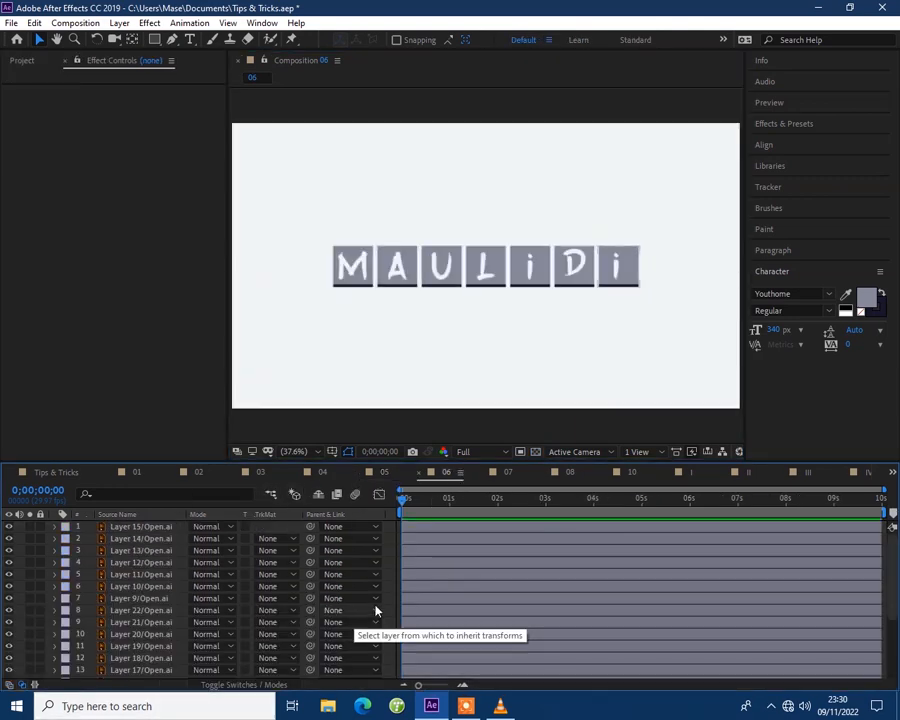
{"action": "mouse_move", "coordinate": [893, 570]}
{"action": "left_mouse_down"}
{"action": "mouse_move", "coordinate": [885, 623]}
{"action": "mouse_move", "coordinate": [893, 661]}
{"action": "mouse_move", "coordinate": [897, 570]}
{"action": "left_mouse_up"}
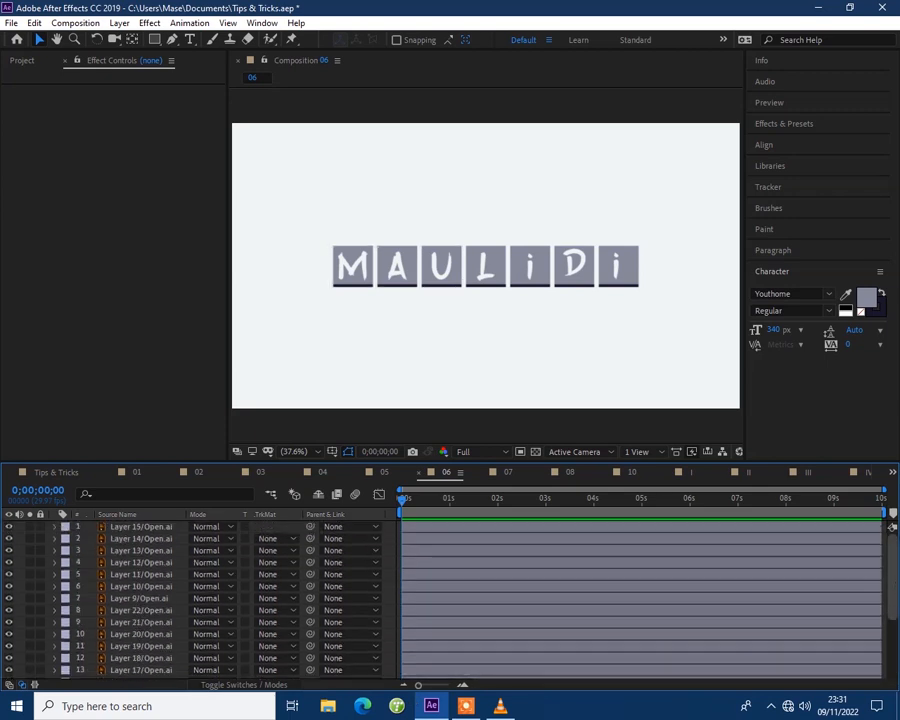
{"action": "key", "text": "grave"}
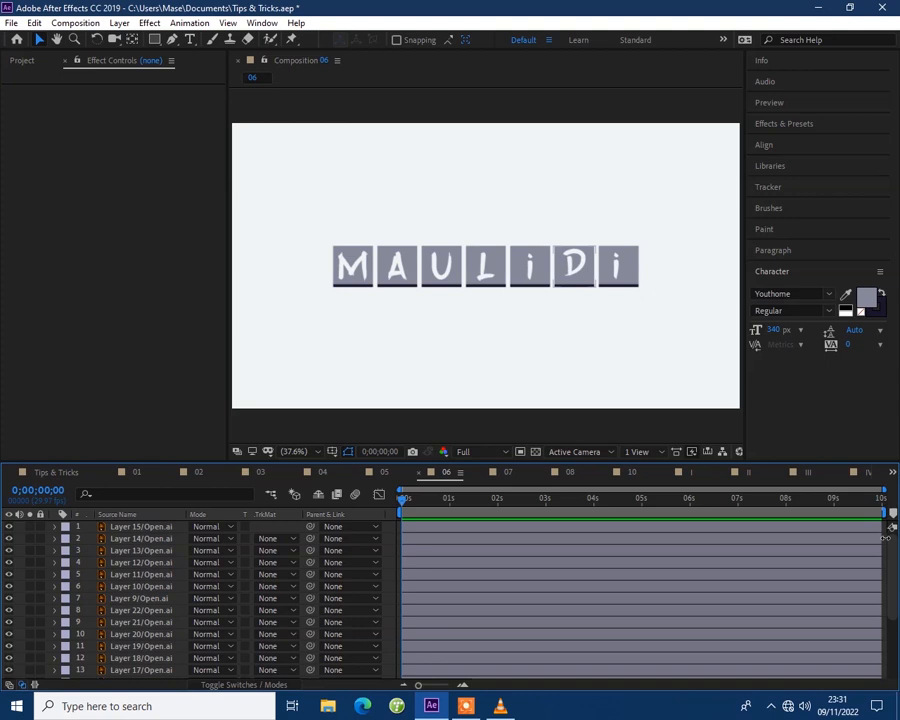
{"action": "key", "text": "grave"}
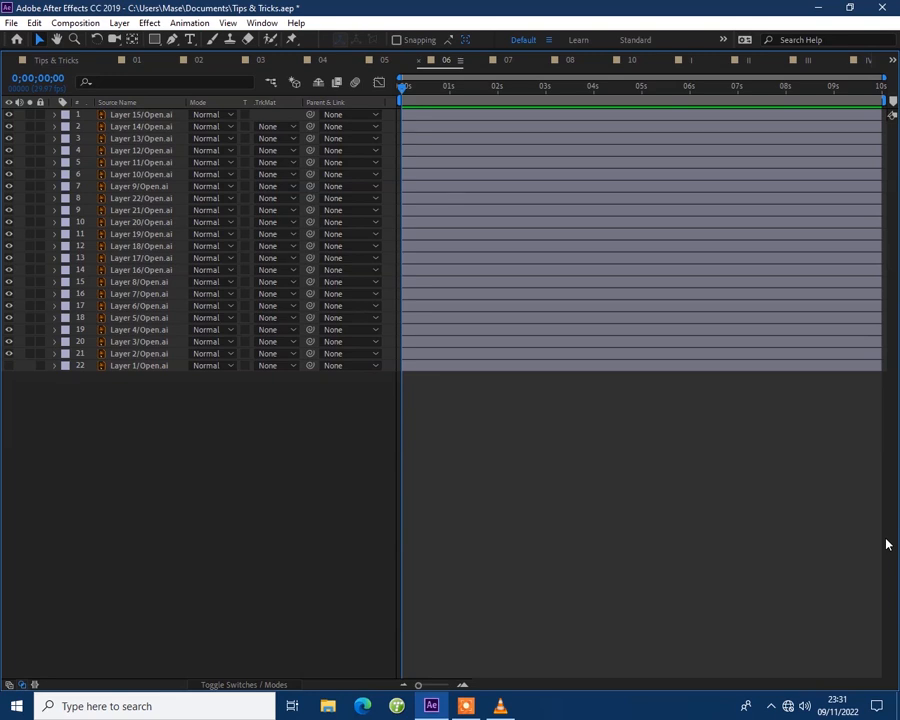
{"action": "key", "text": "grave"}
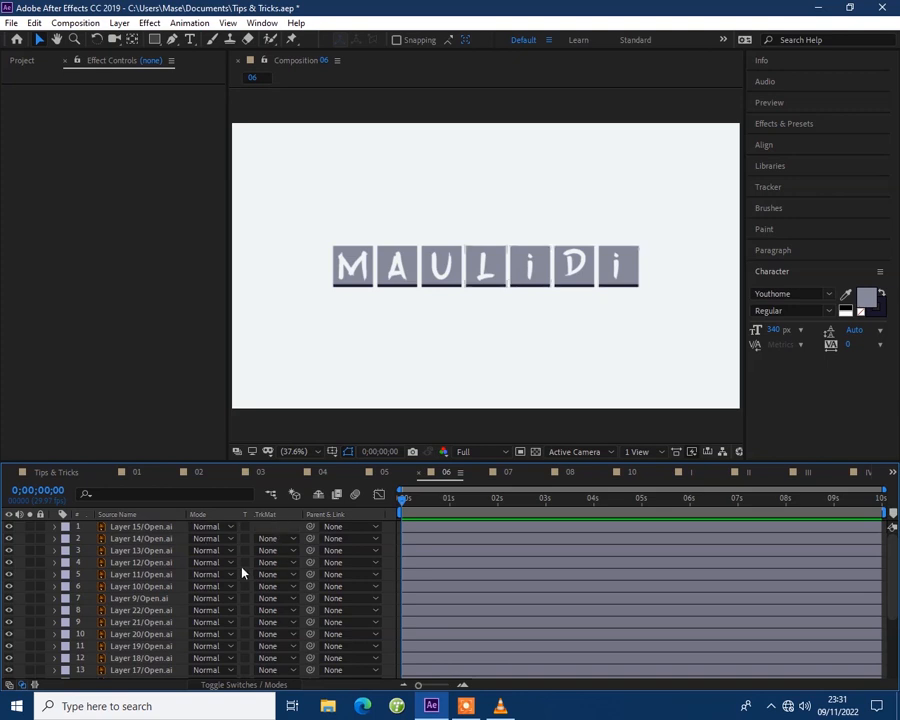
- Maximize and restore the composition viewer, and do the same with the Project panel
{"action": "left_click", "coordinate": [453, 103]}
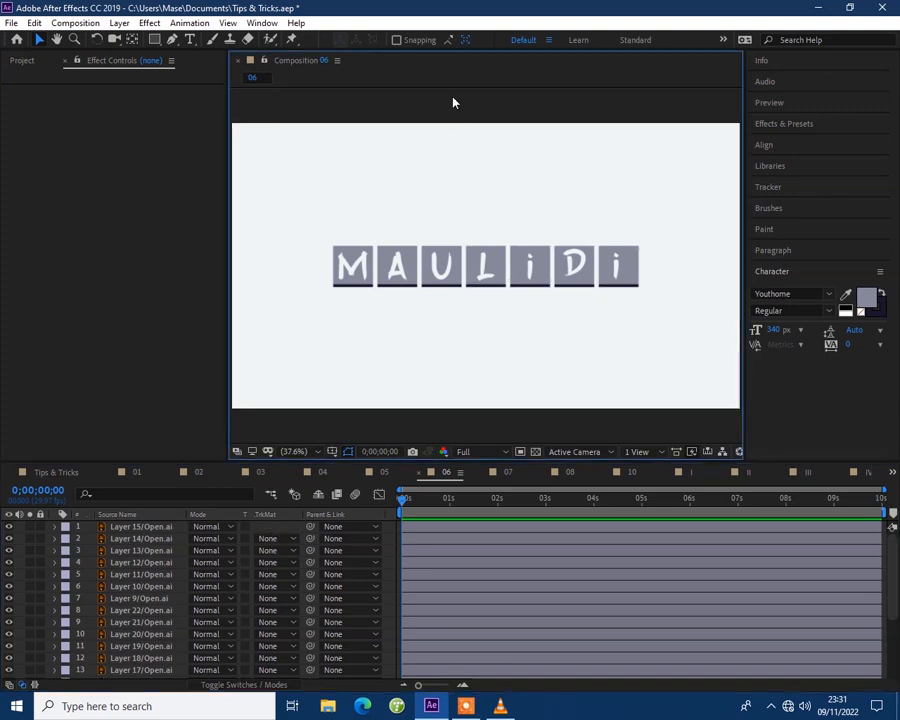
{"action": "key", "text": "grave"}
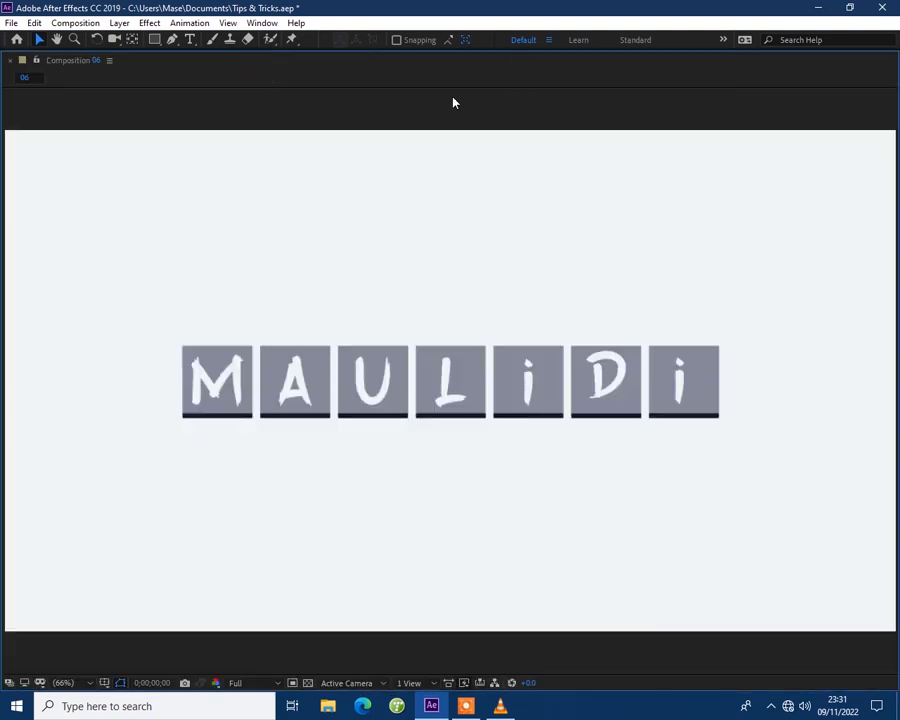
{"action": "key", "text": "grave"}
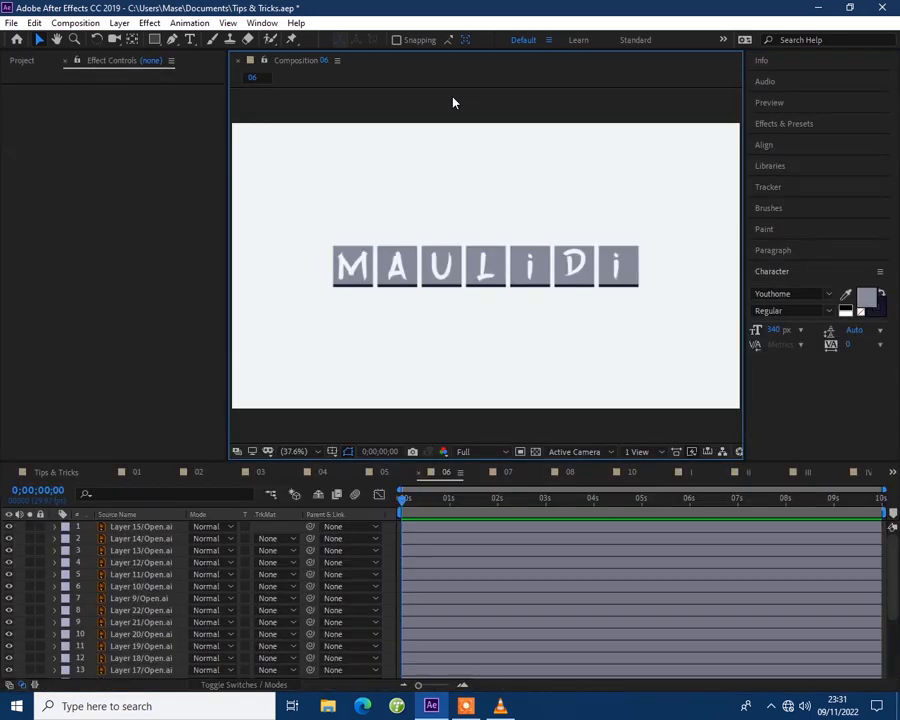
{"action": "left_click", "coordinate": [30, 63]}
{"action": "key", "text": "grave"}
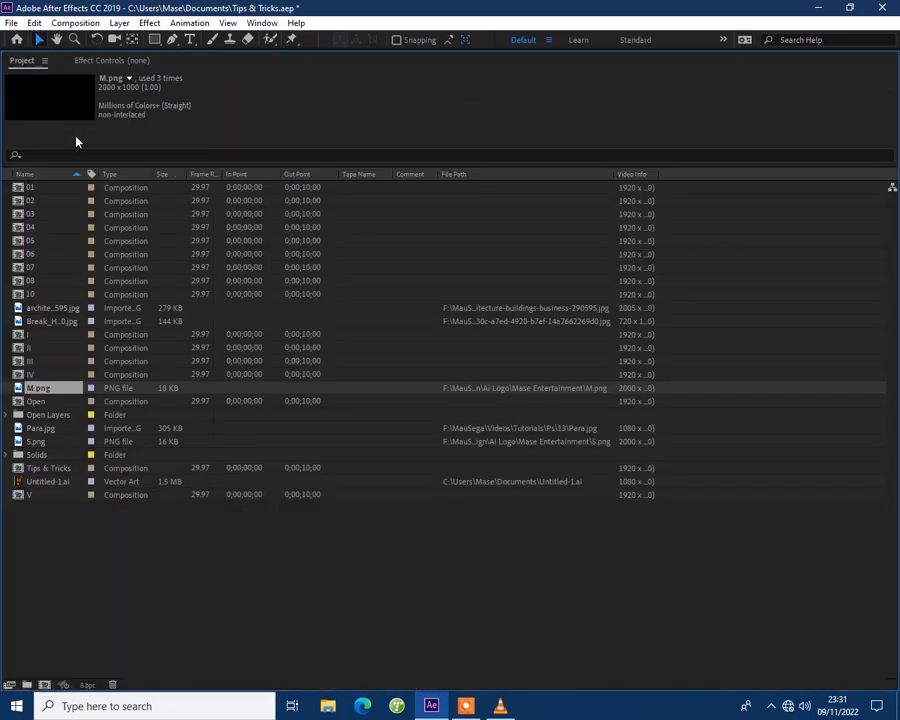
{"action": "key", "text": "grave"}
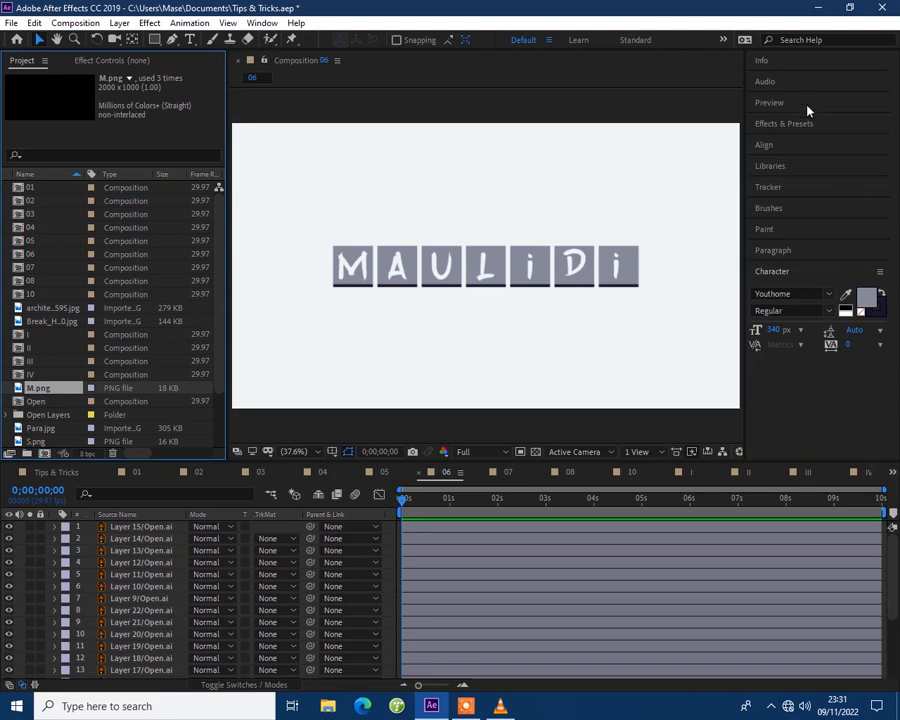
- Expand the Paint panel, maximize and restore its panel group, and return to composition 06
{"action": "left_click", "coordinate": [806, 229]}
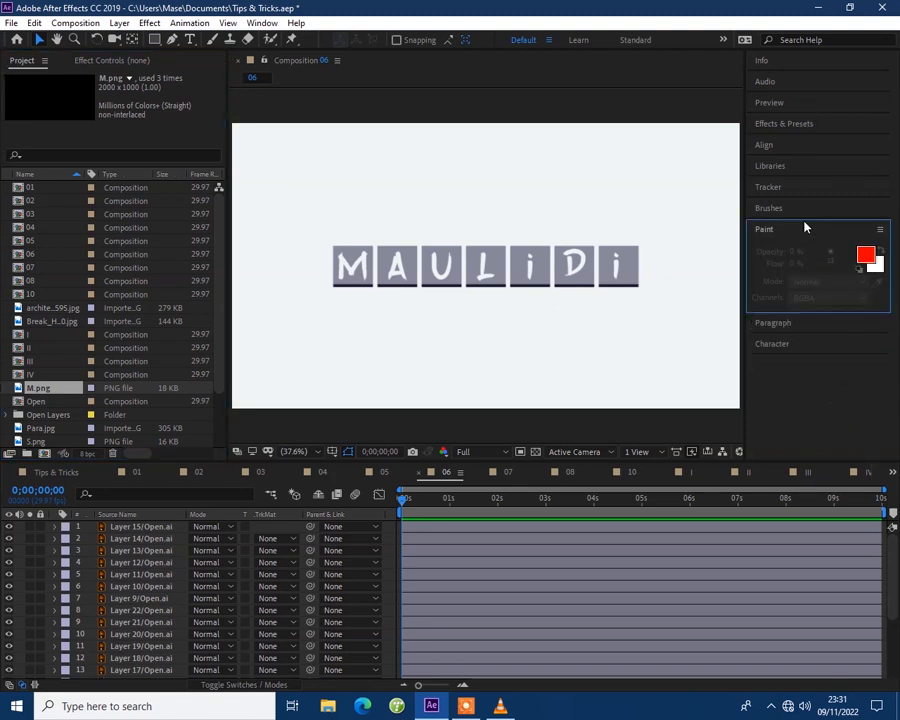
{"action": "key", "text": "grave"}
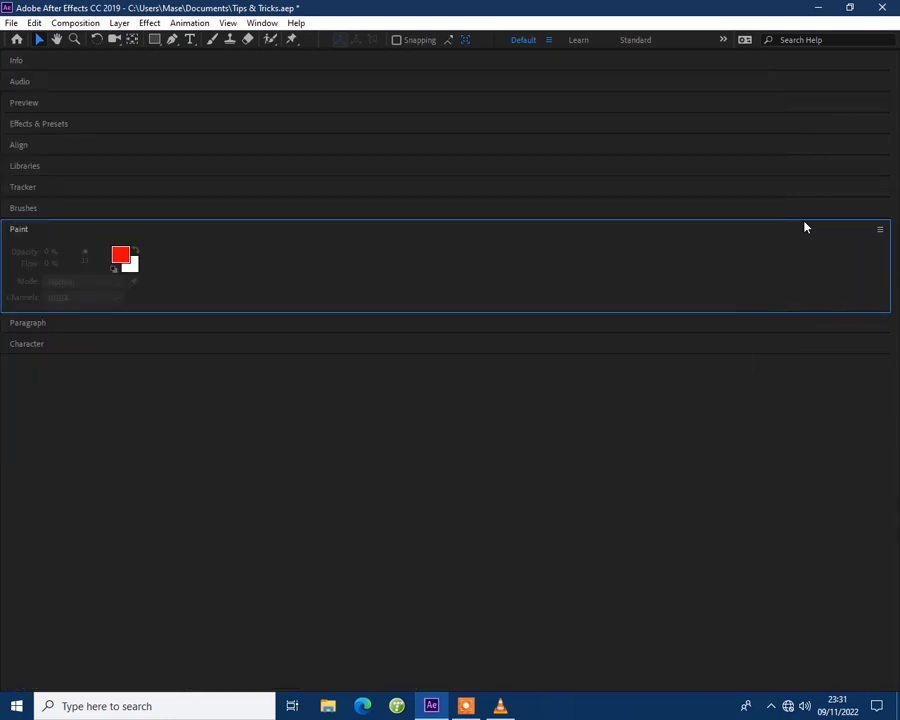
{"action": "key", "text": "grave"}
{"action": "left_click", "coordinate": [212, 600]}
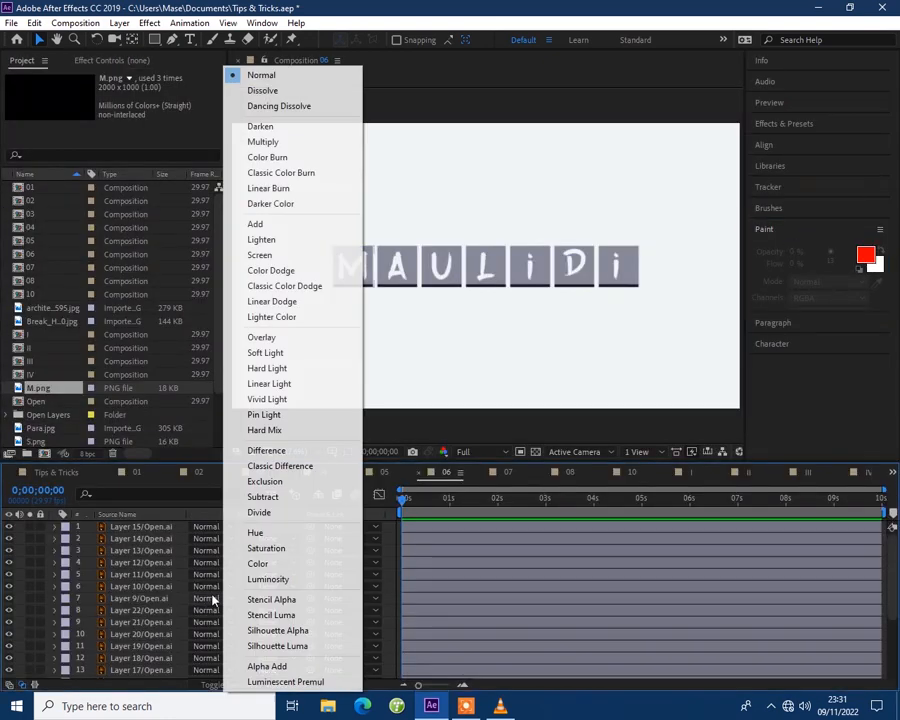
{"action": "left_click", "coordinate": [173, 474]}
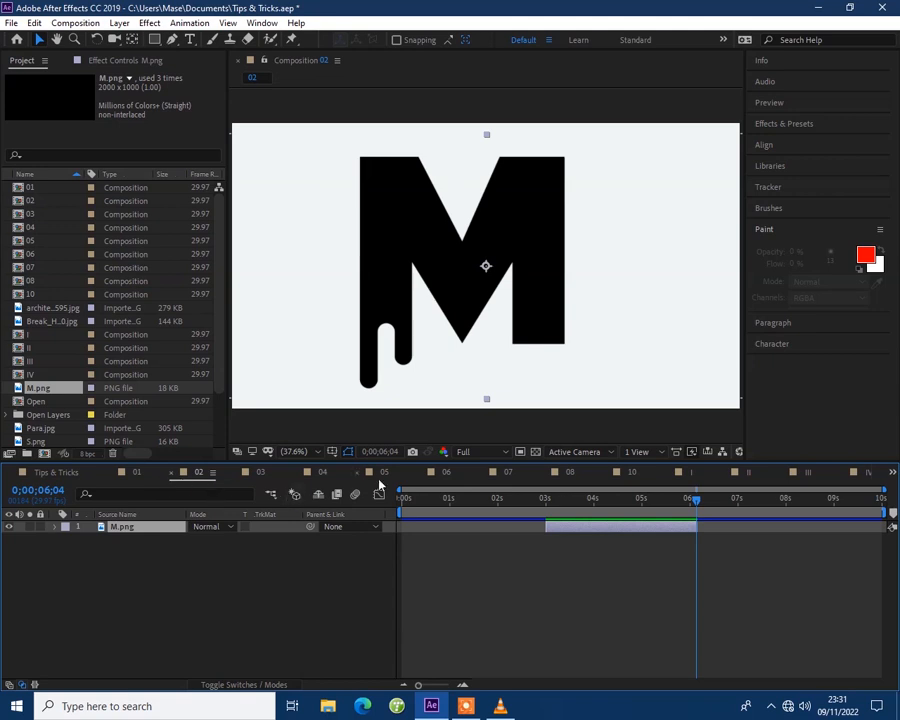
{"action": "left_click", "coordinate": [446, 473]}
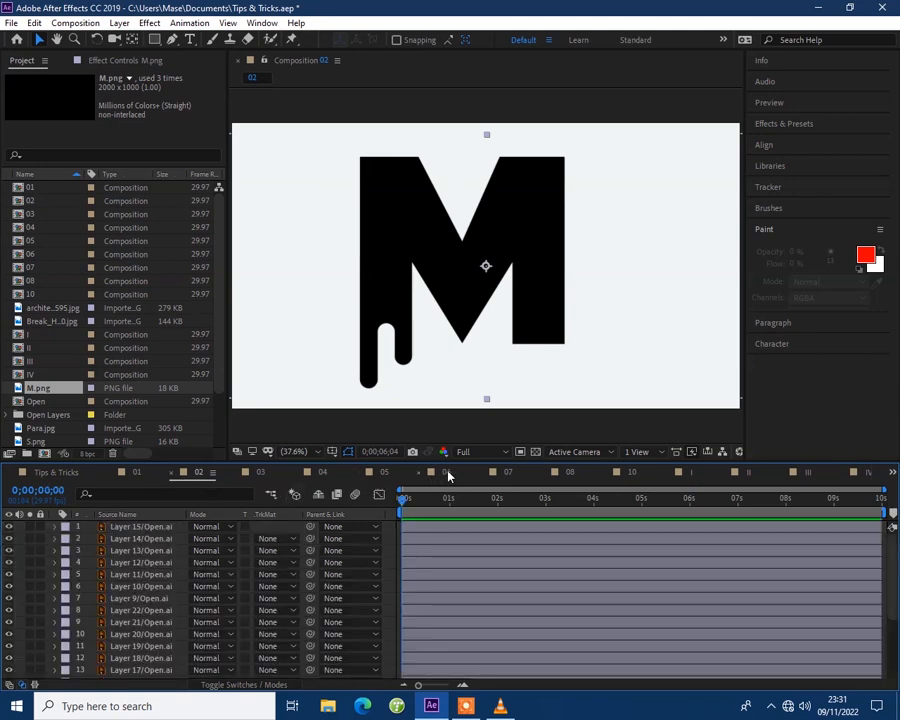
- In composition 07, cycle the star's fill type through linear gradient, radial gradient and none to solid color
{"action": "left_click", "coordinate": [498, 479]}
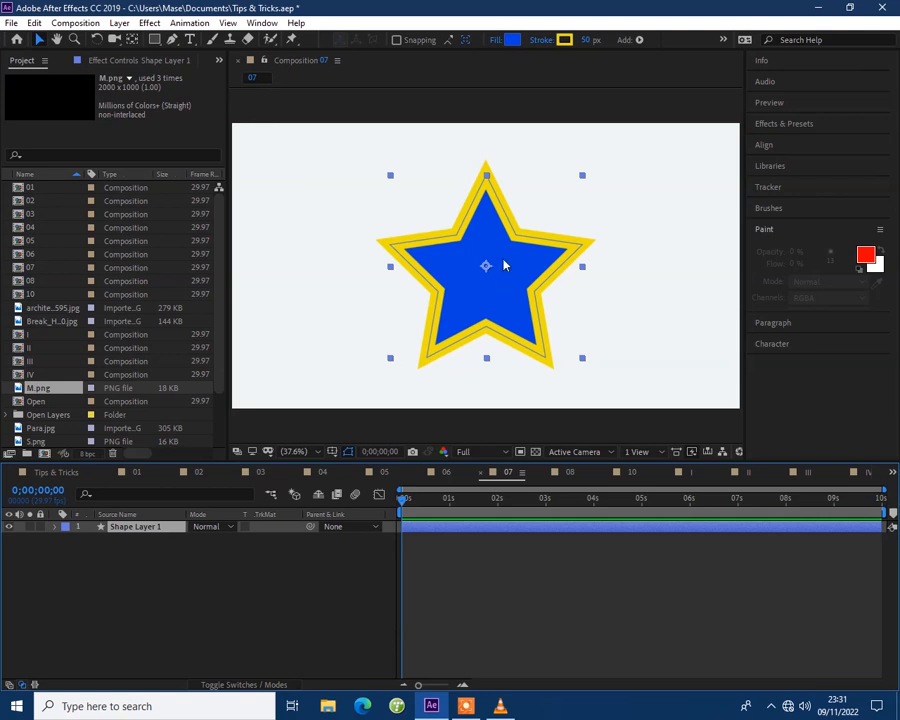
{"action": "left_click", "coordinate": [510, 41], "text": "alt"}
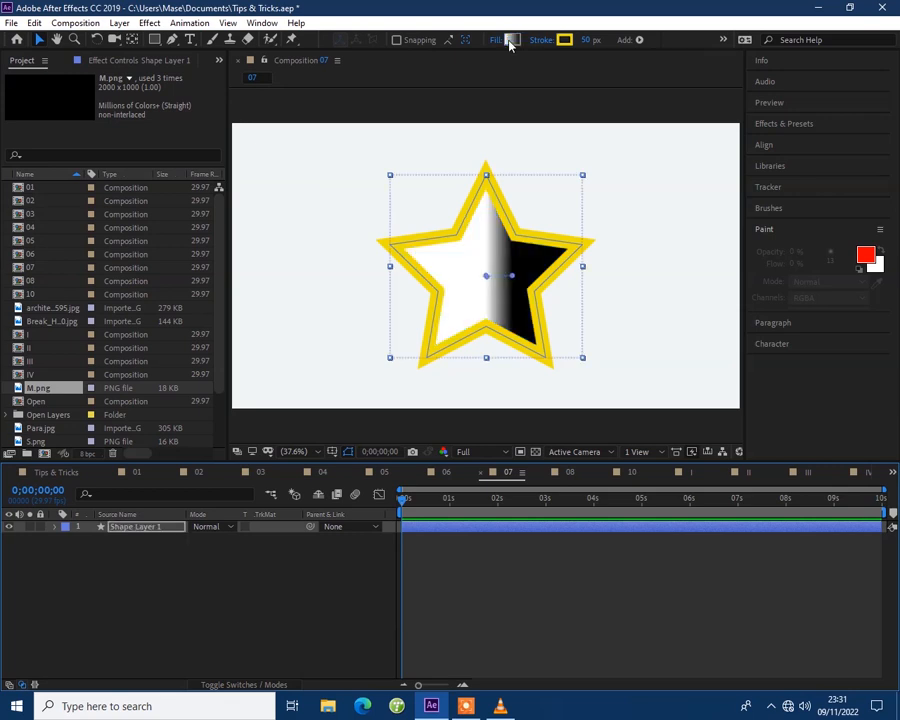
{"action": "left_click", "coordinate": [510, 41], "text": "alt"}
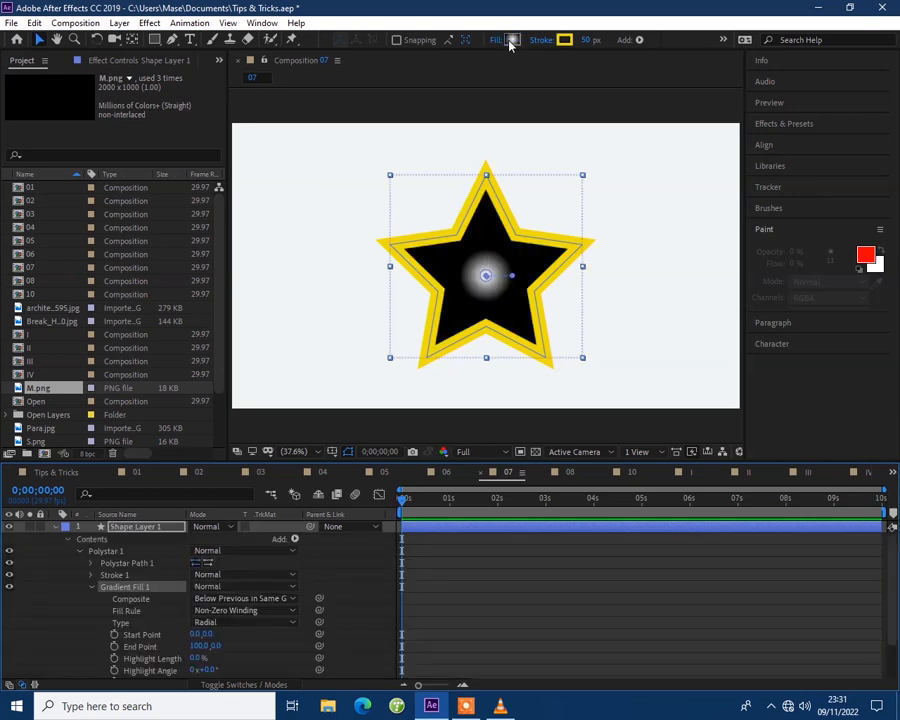
{"action": "left_click", "coordinate": [510, 41], "text": "alt"}
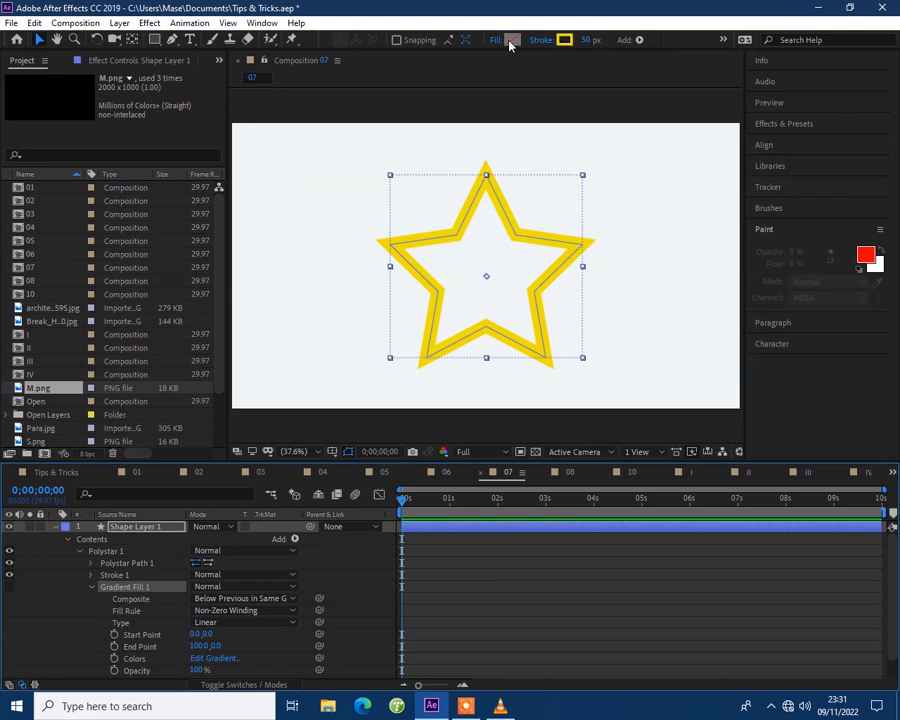
{"action": "left_click", "coordinate": [510, 41], "text": "alt"}
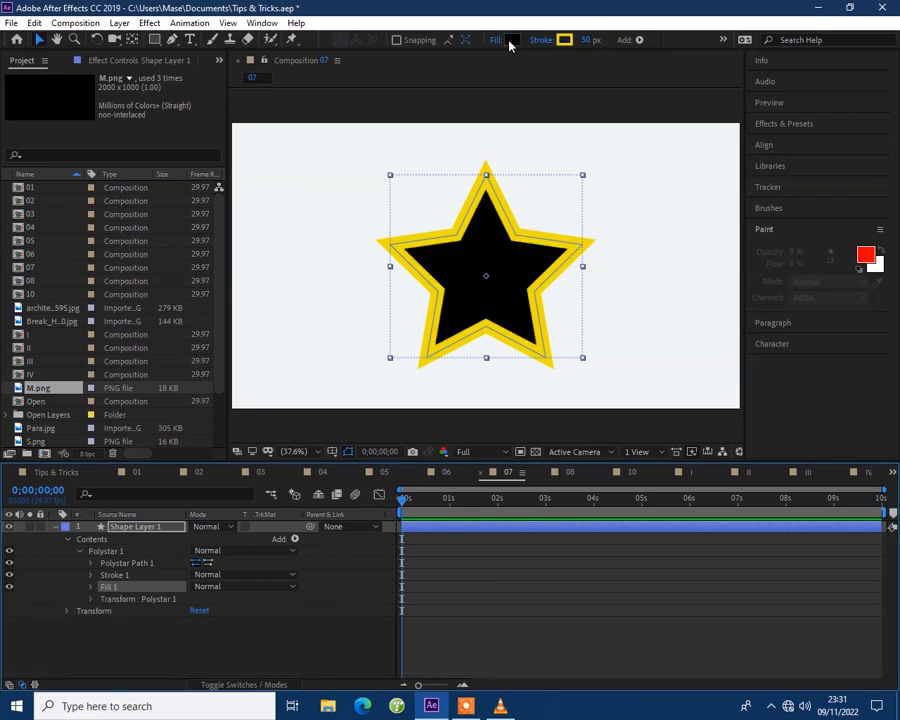
- Cycle the star's stroke type through linear gradient, radial gradient and none to solid color, and switch to the Ellipse tool
{"action": "left_click", "coordinate": [562, 46], "text": "alt"}
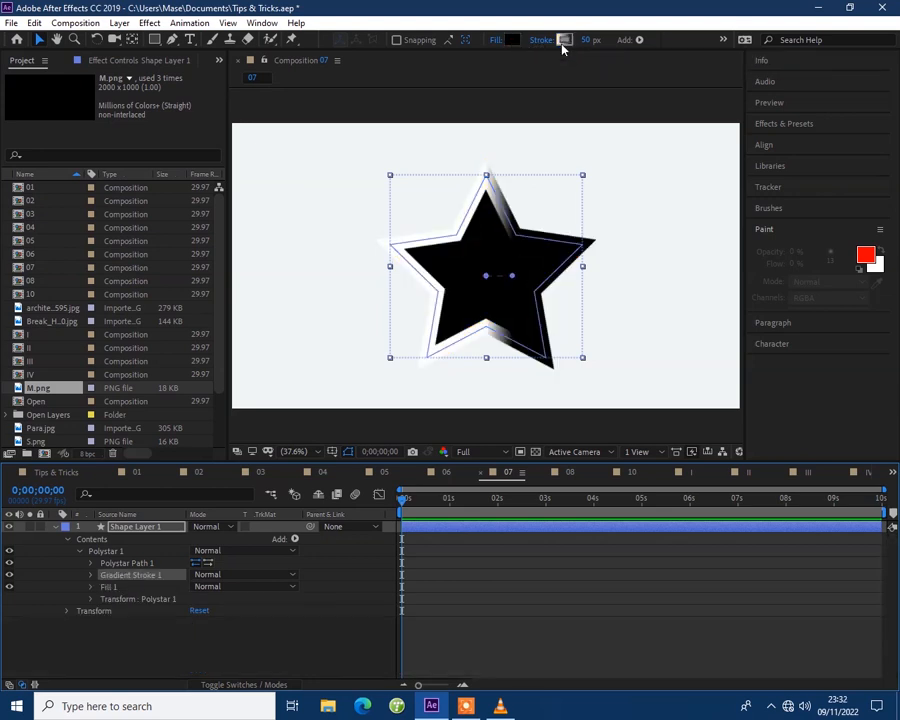
{"action": "left_click", "coordinate": [562, 46], "text": "alt"}
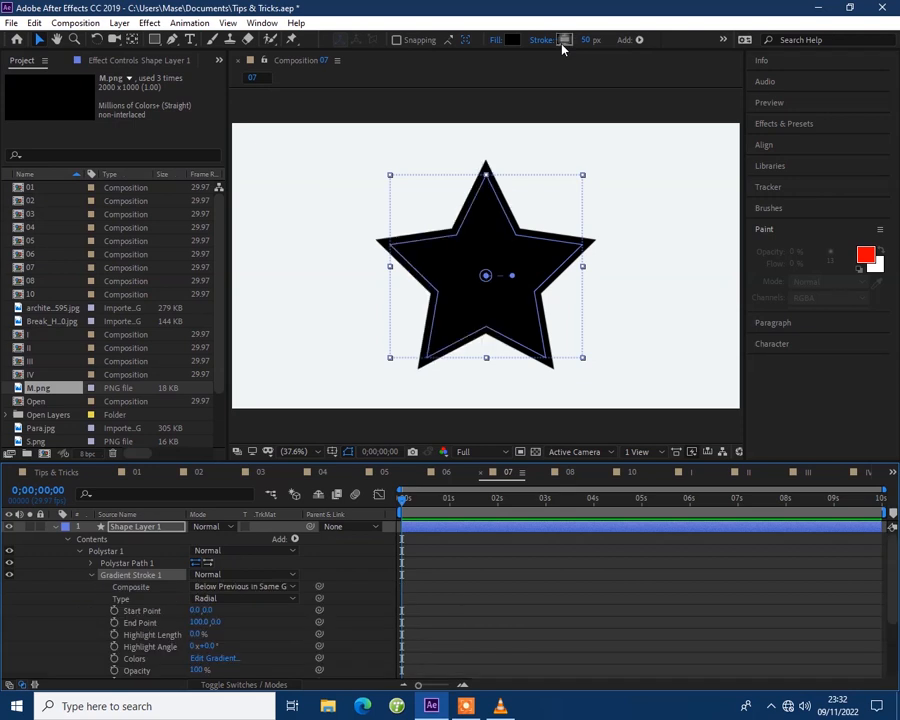
{"action": "left_click", "coordinate": [562, 46], "text": "alt"}
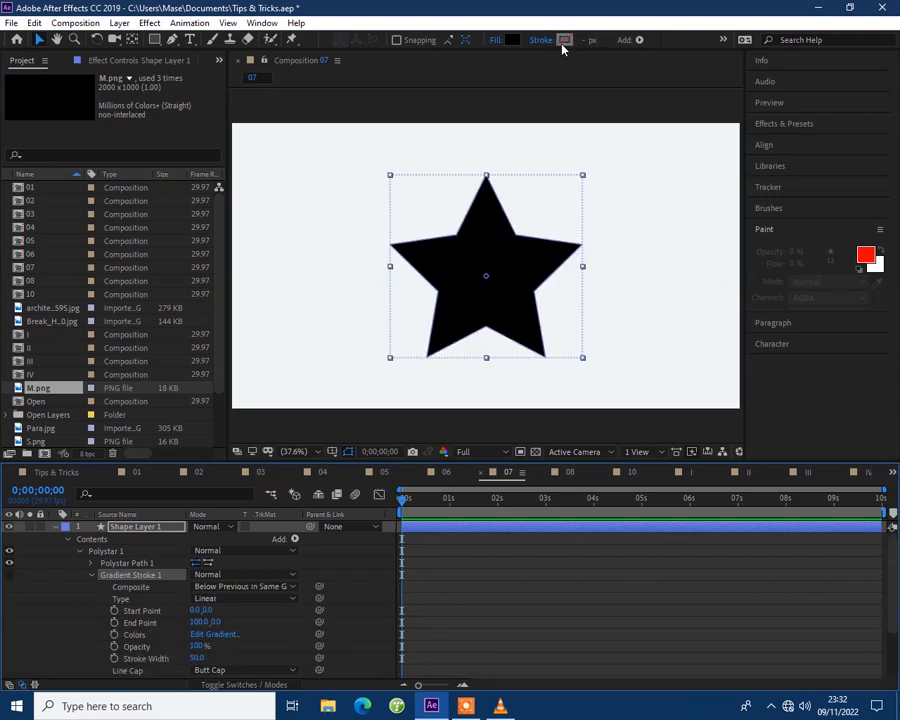
{"action": "left_click", "coordinate": [562, 46], "text": "alt"}
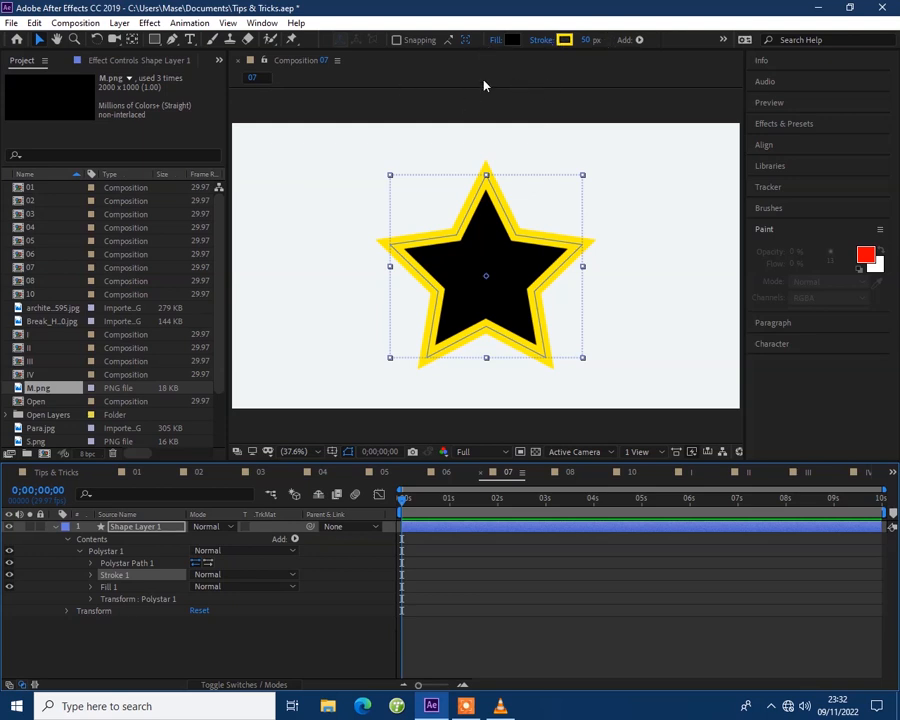
{"action": "left_click", "coordinate": [173, 40]}
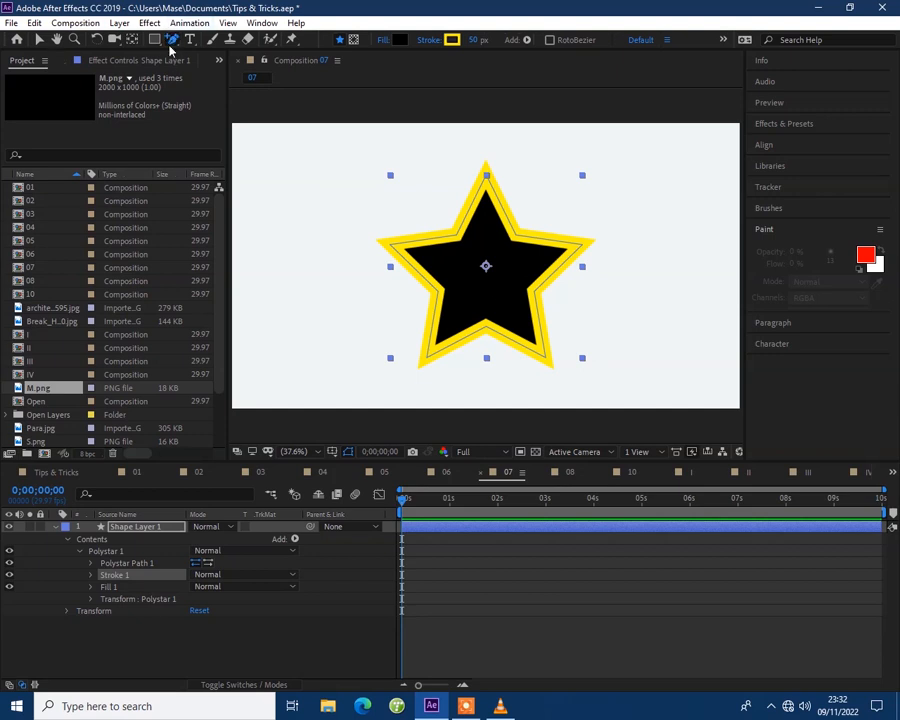
{"action": "left_click", "coordinate": [152, 42]}
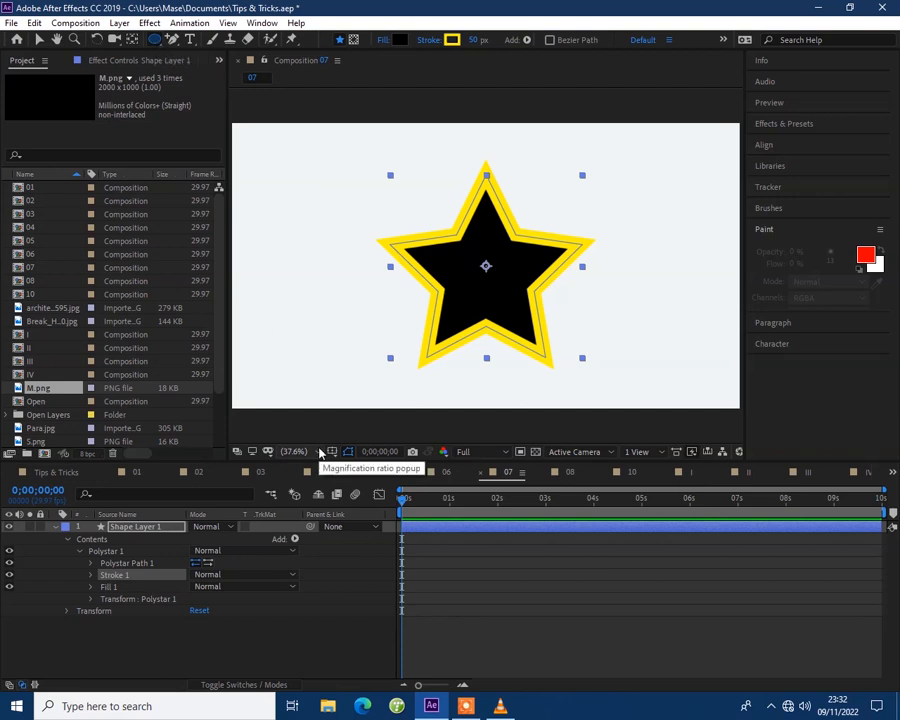
- Open composition 08, select Shape Layer 1, preview its position animation and return to the start
{"action": "left_click", "coordinate": [570, 472]}
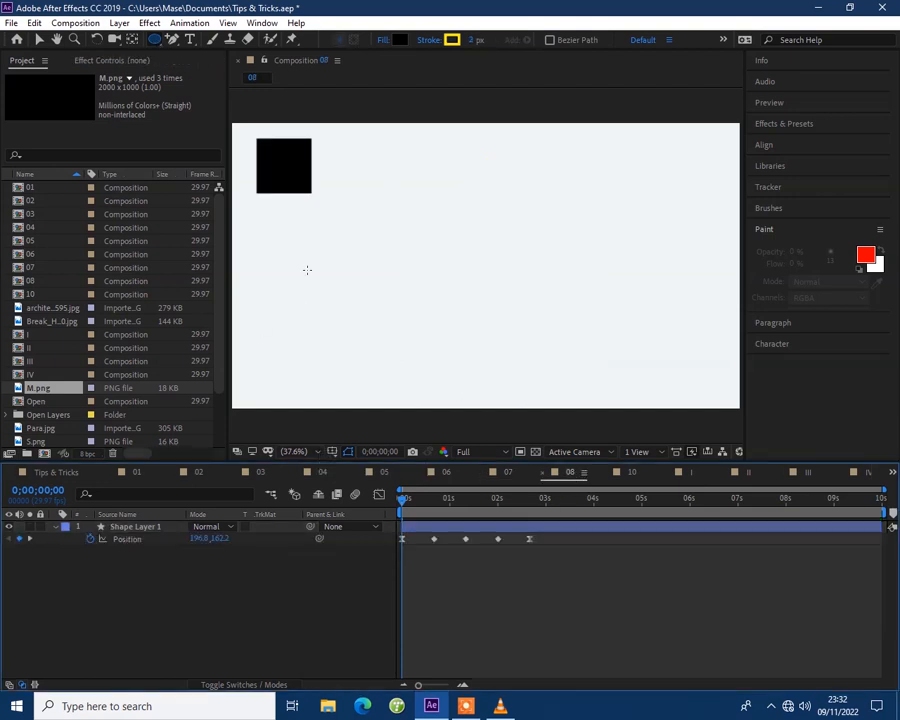
{"action": "left_click", "coordinate": [461, 533]}
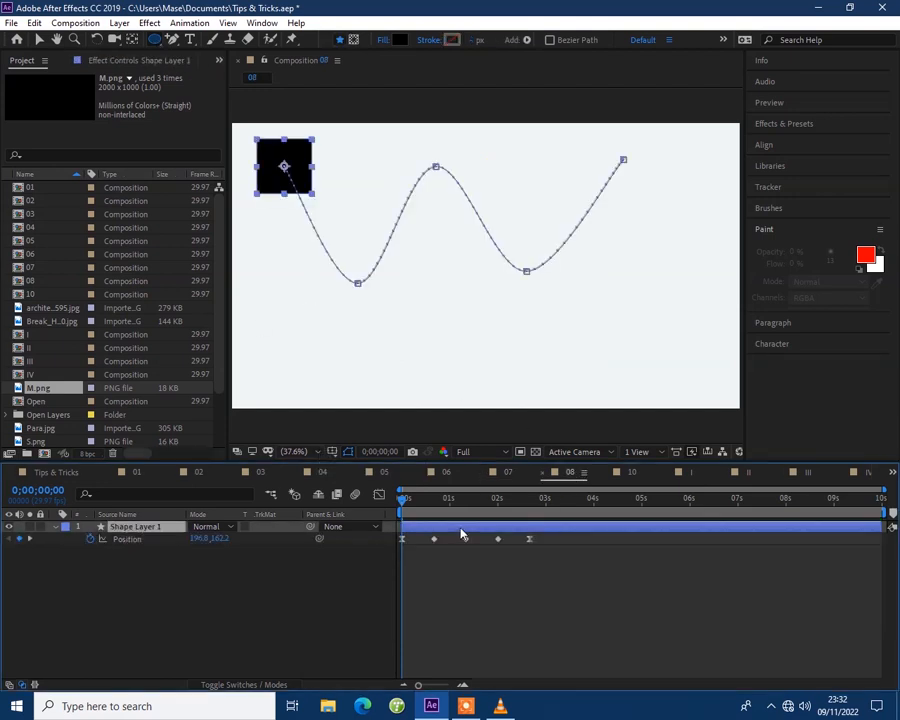
{"action": "key", "text": "space"}
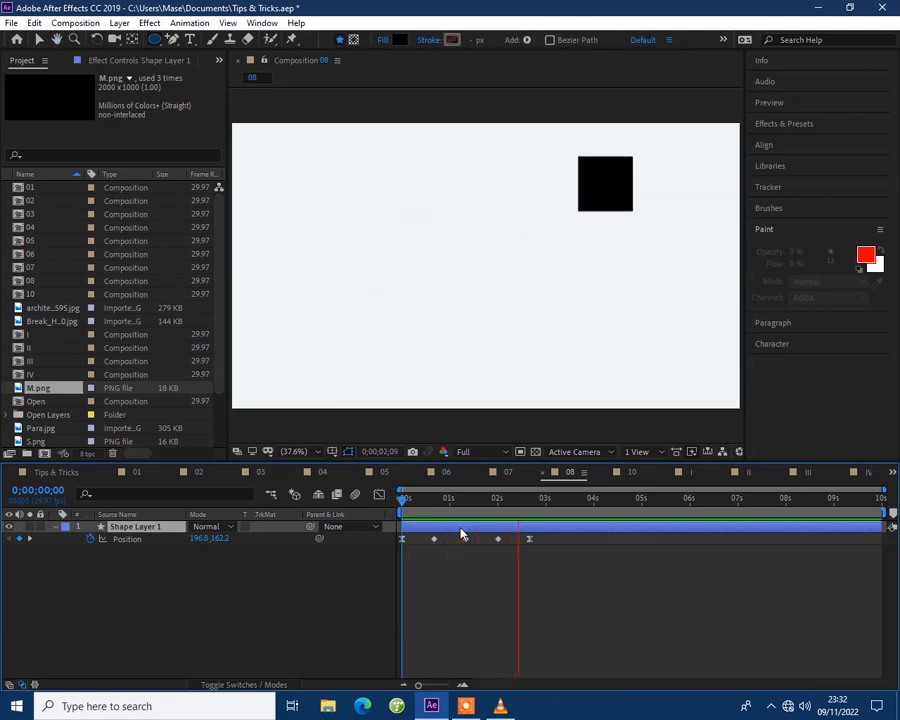
{"action": "key", "text": "space"}
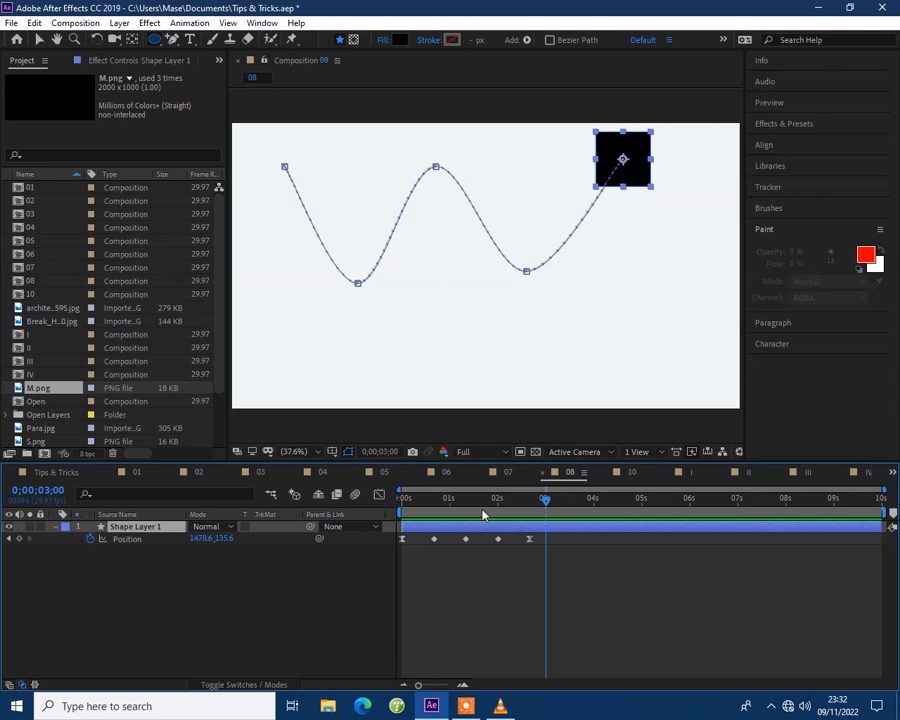
{"action": "left_click", "coordinate": [401, 499]}
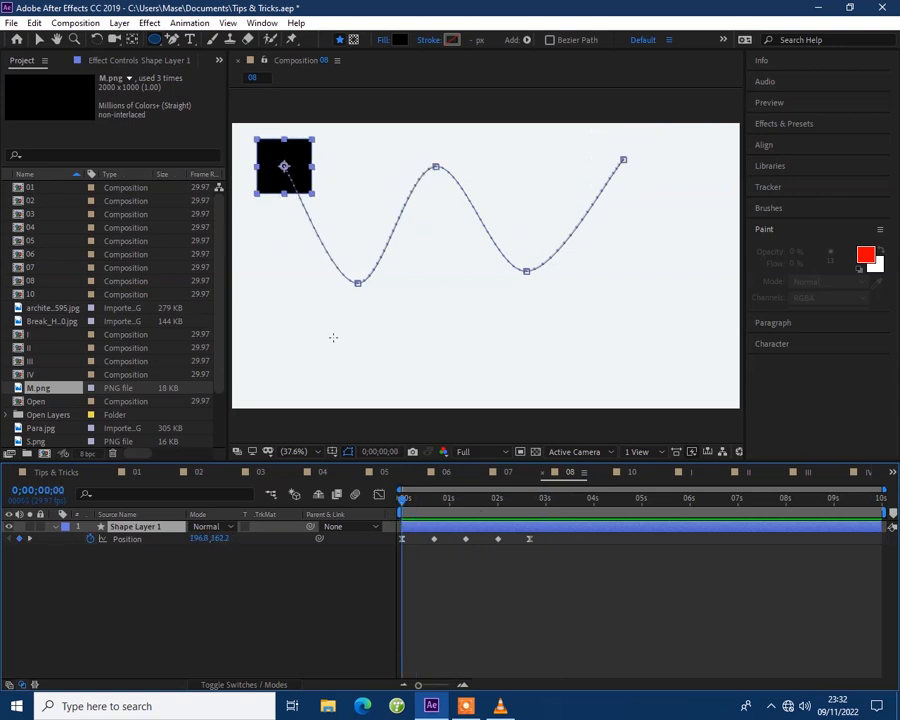
- Set Shape Layer 1's auto-orientation to Orient Along Path and preview the square's motion
{"action": "left_click", "coordinate": [118, 23]}
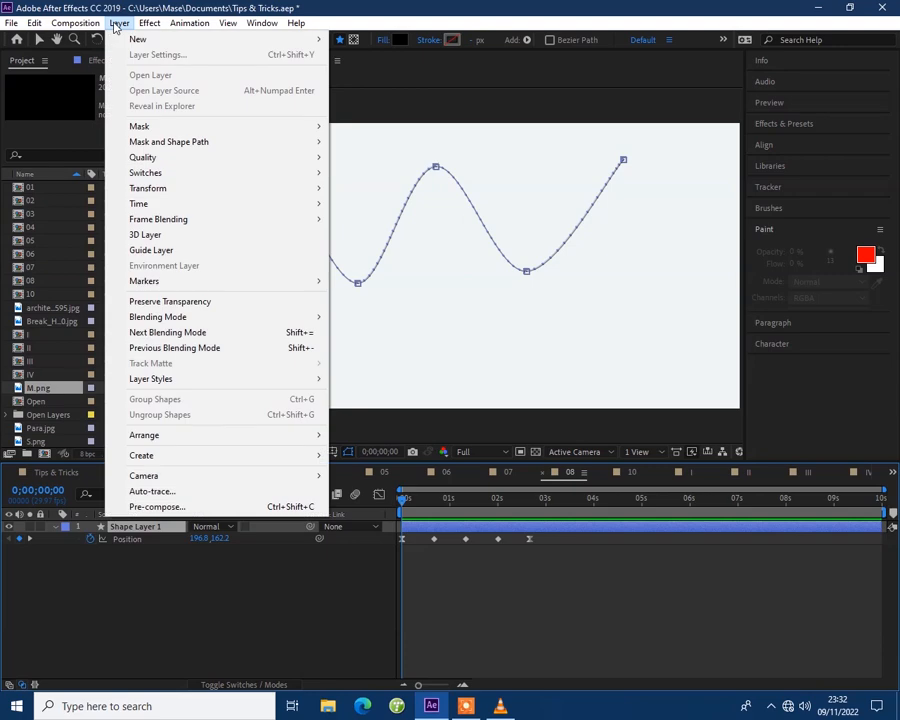
{"action": "mouse_move", "coordinate": [177, 190]}
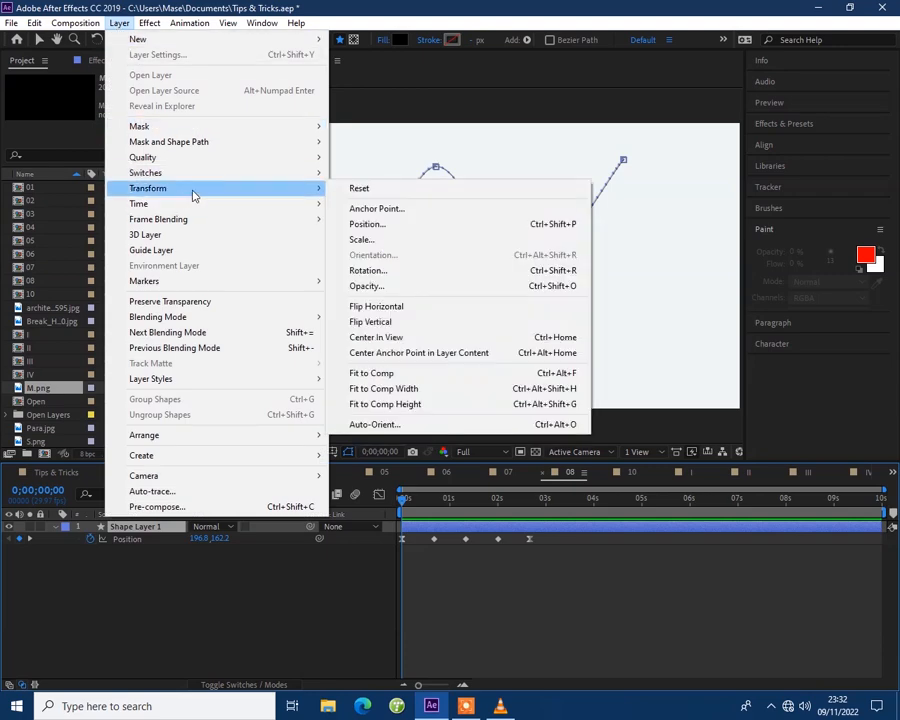
{"action": "left_click", "coordinate": [390, 425]}
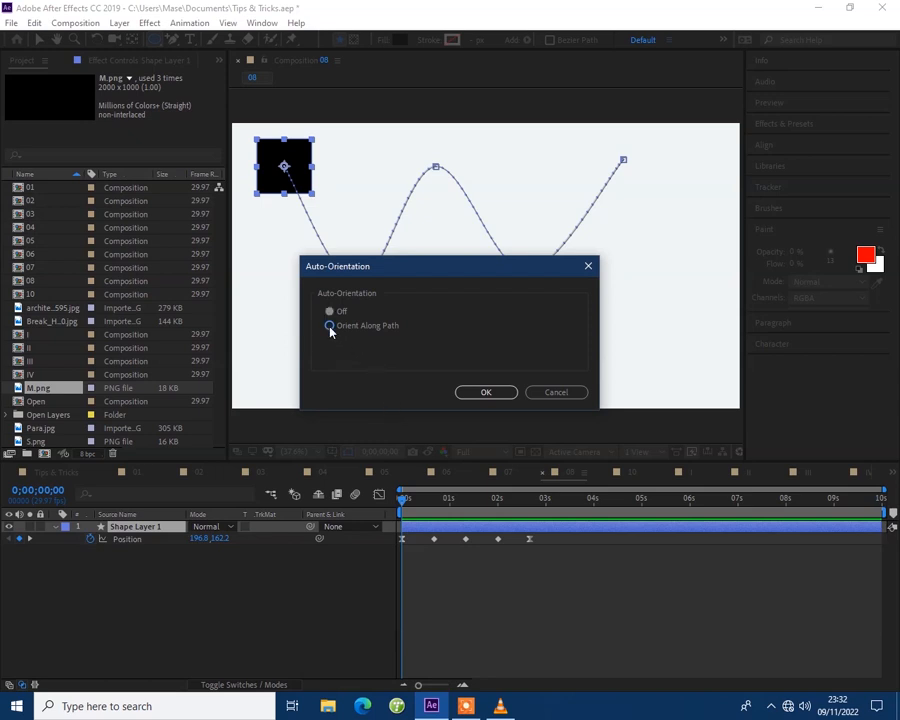
{"action": "left_click", "coordinate": [484, 393]}
{"action": "key", "text": "space"}
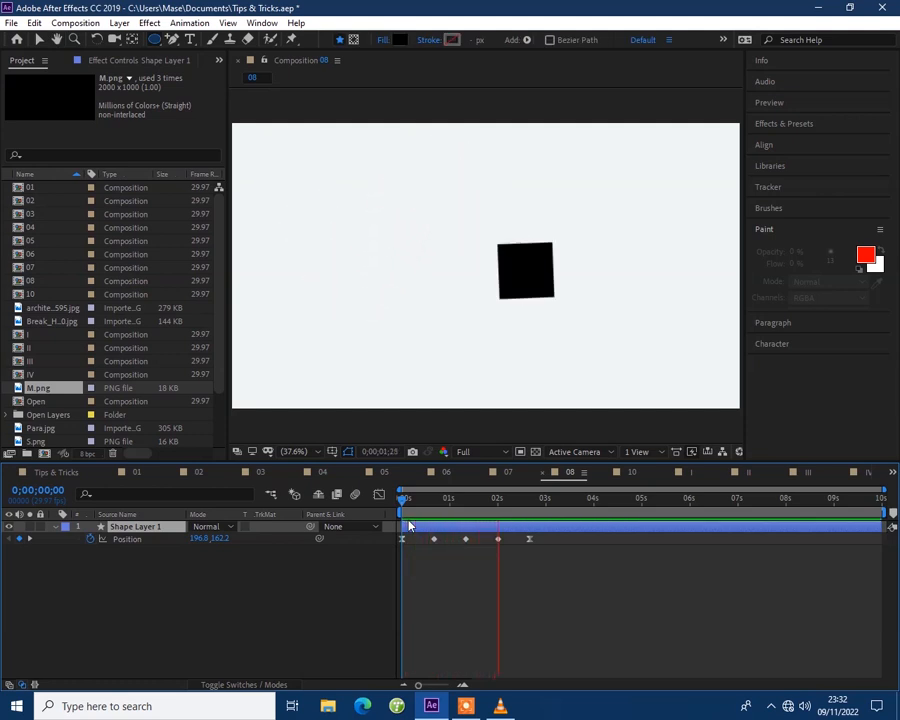
{"action": "key", "text": "space"}
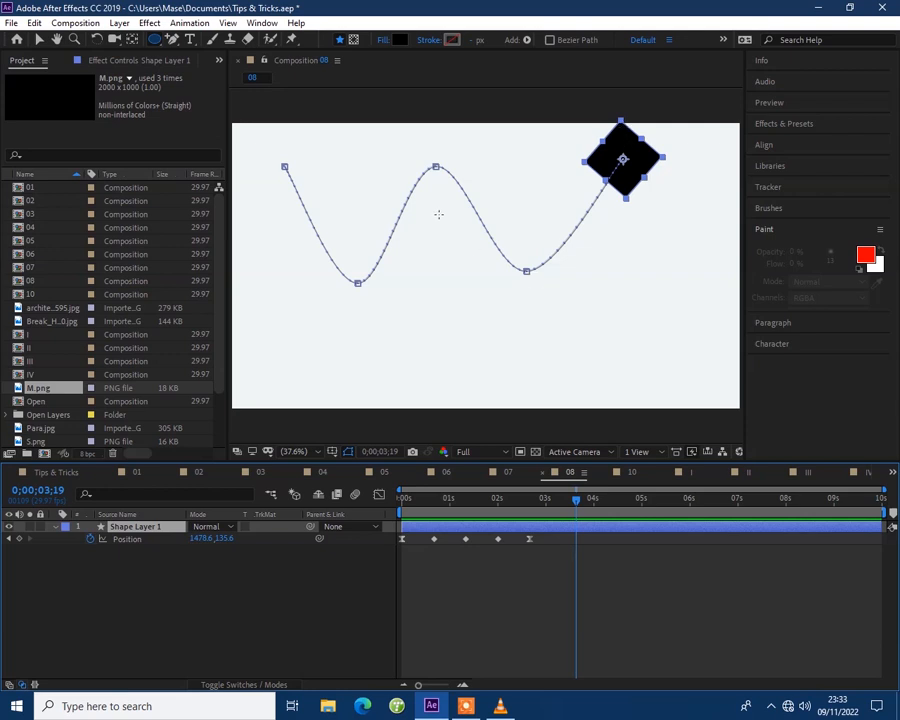
- Add a null object to composition 08 and parent Shape Layer 1 to it
{"action": "right_click", "coordinate": [226, 607]}
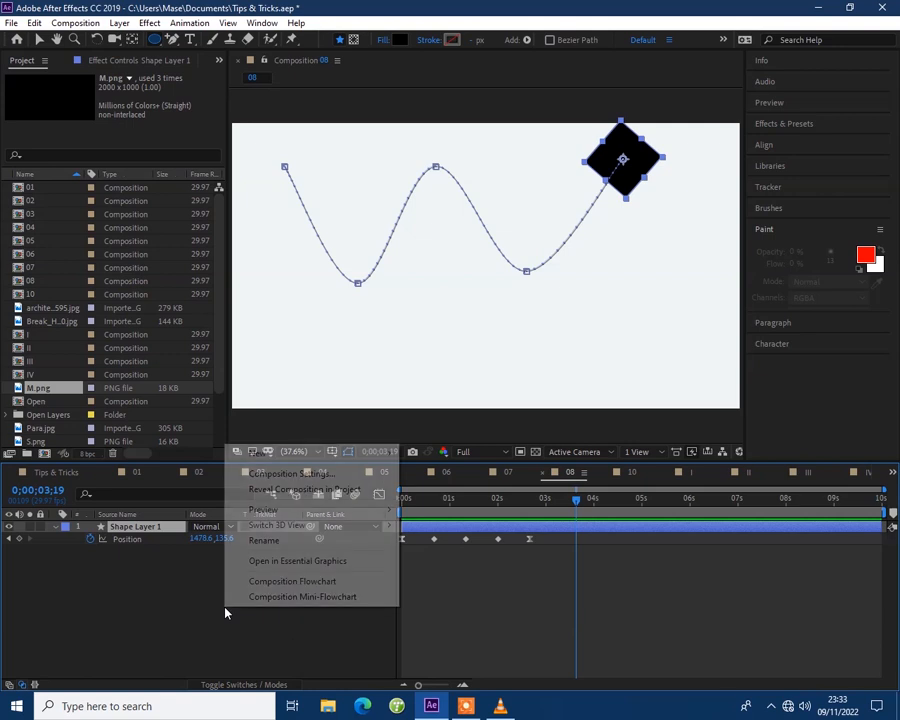
{"action": "mouse_move", "coordinate": [288, 458]}
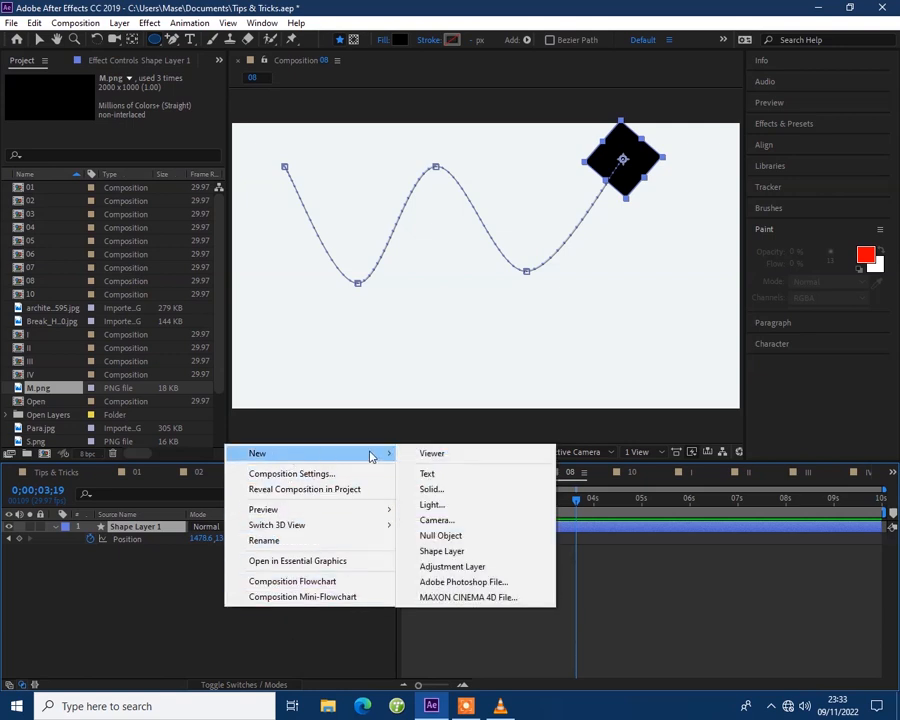
{"action": "left_click", "coordinate": [403, 536]}
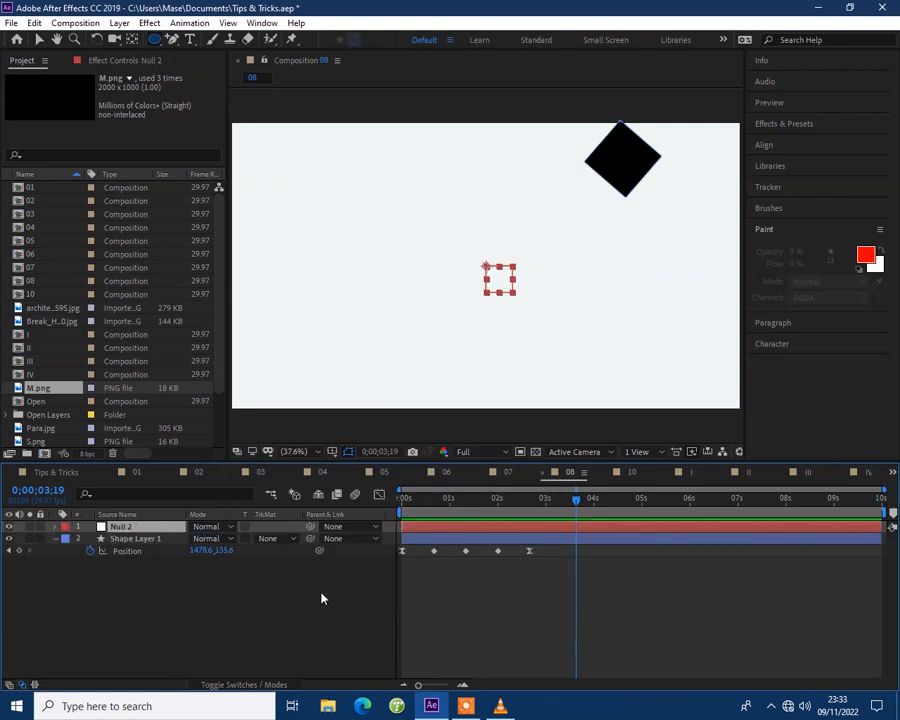
{"action": "left_click_drag", "start_coordinate": [311, 538], "coordinate": [140, 533]}
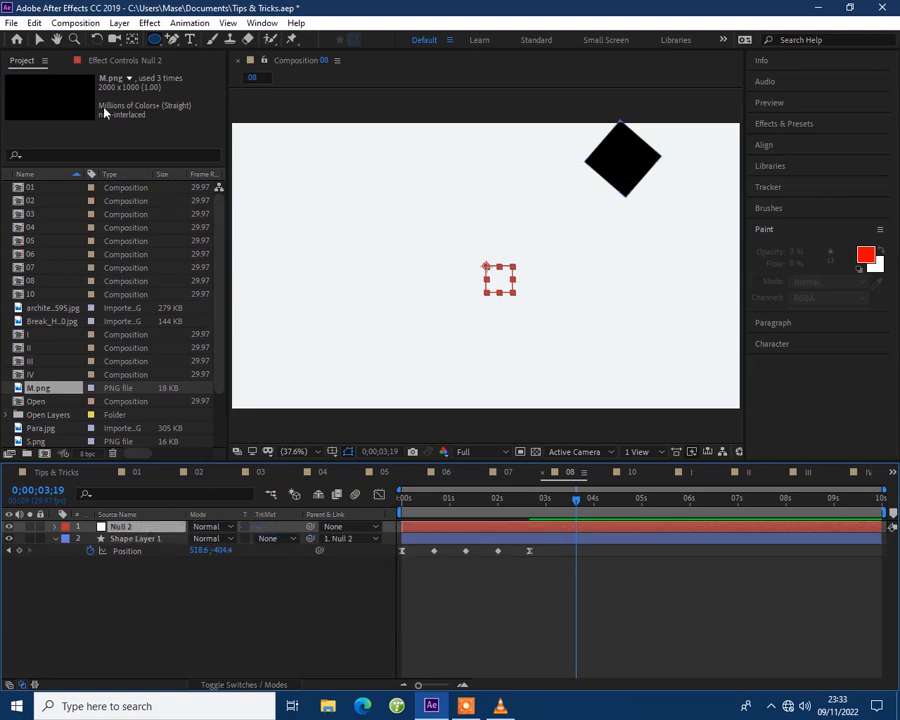
- Shift the square's whole motion path by moving the null straight down, and delete the null
{"action": "left_click", "coordinate": [40, 40]}
{"action": "left_click_drag", "start_coordinate": [506, 282], "coordinate": [505, 351]}
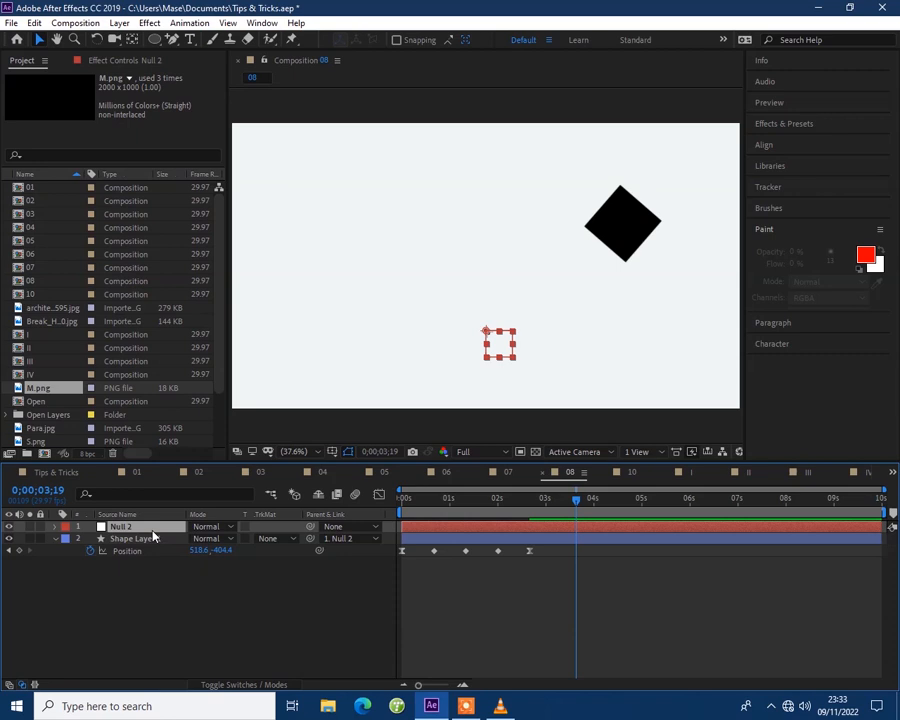
{"action": "key", "text": "Delete"}
- Preview the shifted square animation from the start of composition 08
{"action": "left_click_drag", "start_coordinate": [577, 499], "coordinate": [353, 520]}
{"action": "key", "text": "space"}
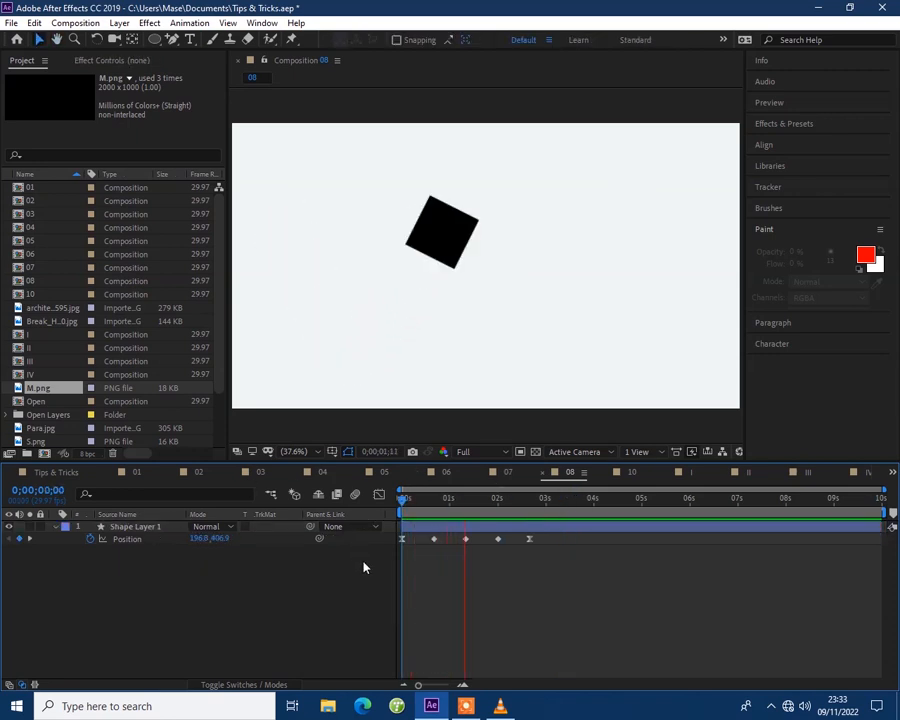
{"action": "key", "text": "space"}
- Open composition 10 and preview the letter tiles' animation
{"action": "left_click", "coordinate": [631, 472]}
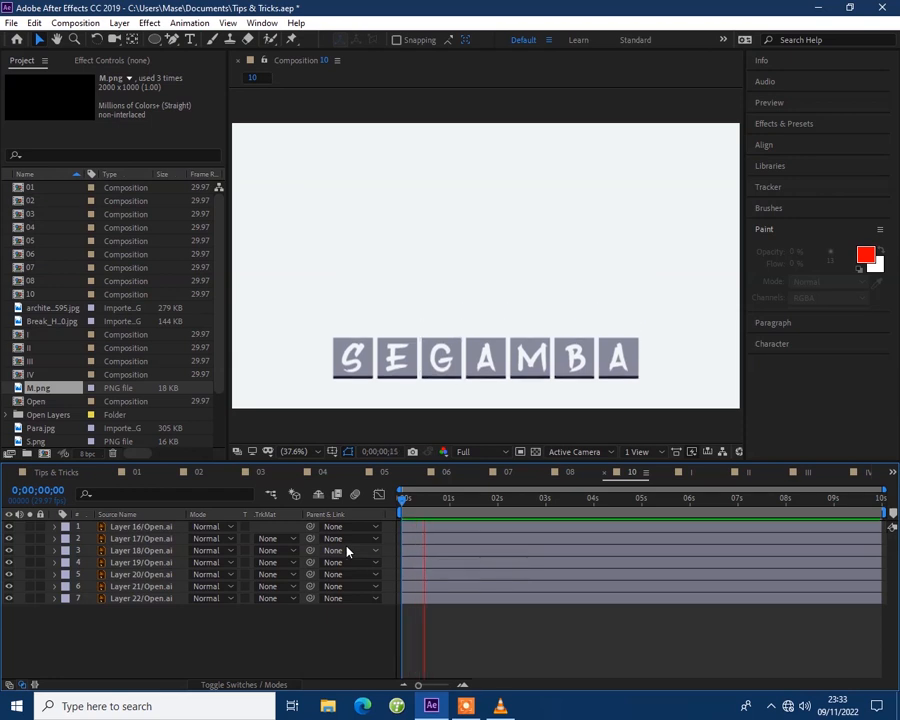
{"action": "key", "text": "space"}
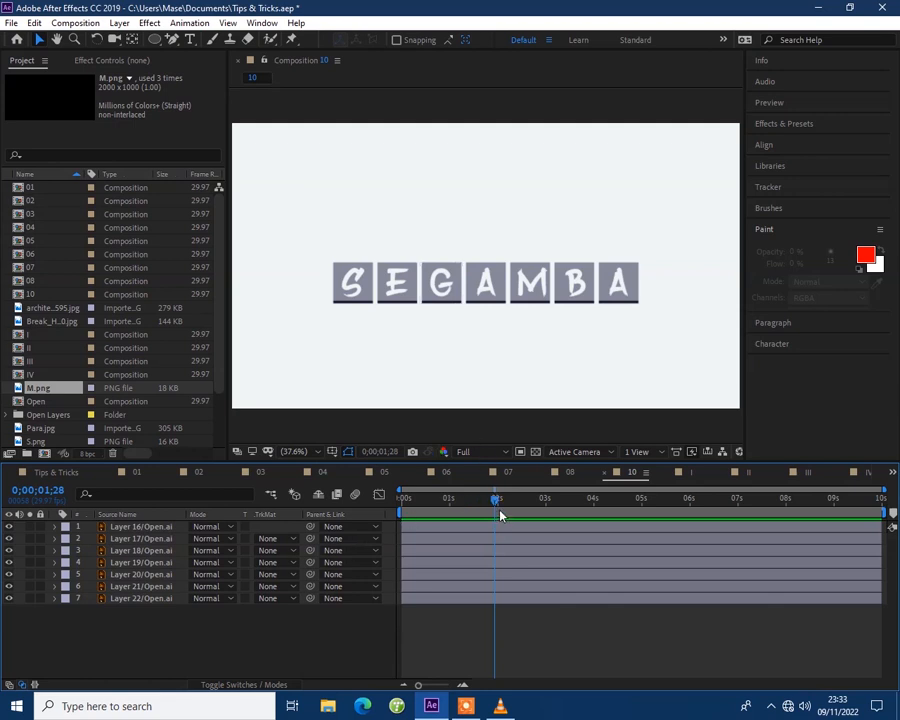
- Trim the out points of all seven letter layers to 0;00;01;00
{"action": "left_click_drag", "start_coordinate": [476, 509], "coordinate": [450, 502]}
{"action": "left_click_drag", "start_coordinate": [220, 644], "coordinate": [168, 540]}
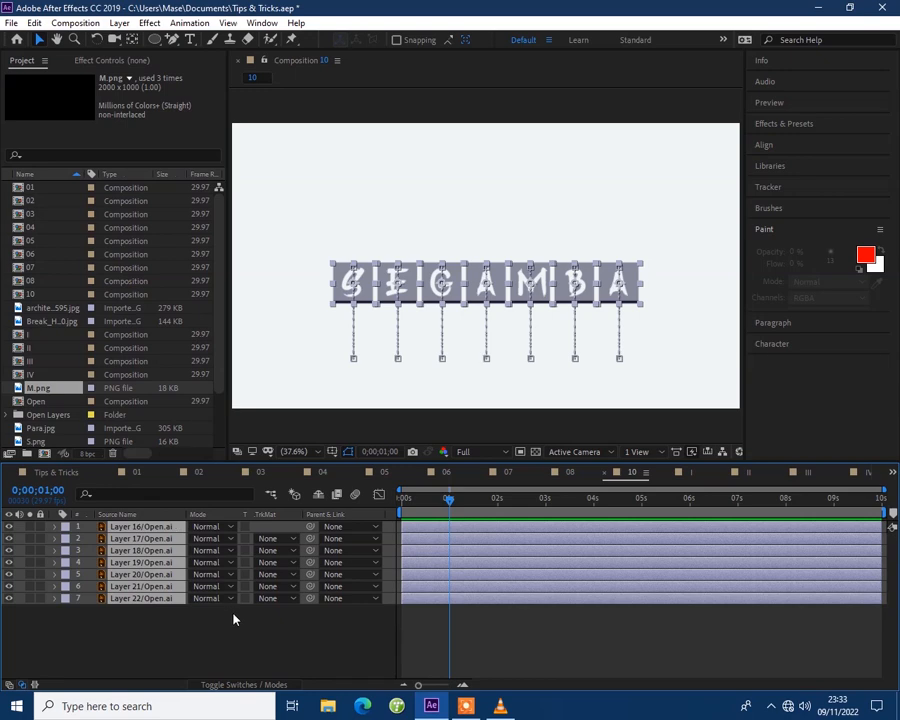
{"action": "key", "text": "alt+bracketright"}
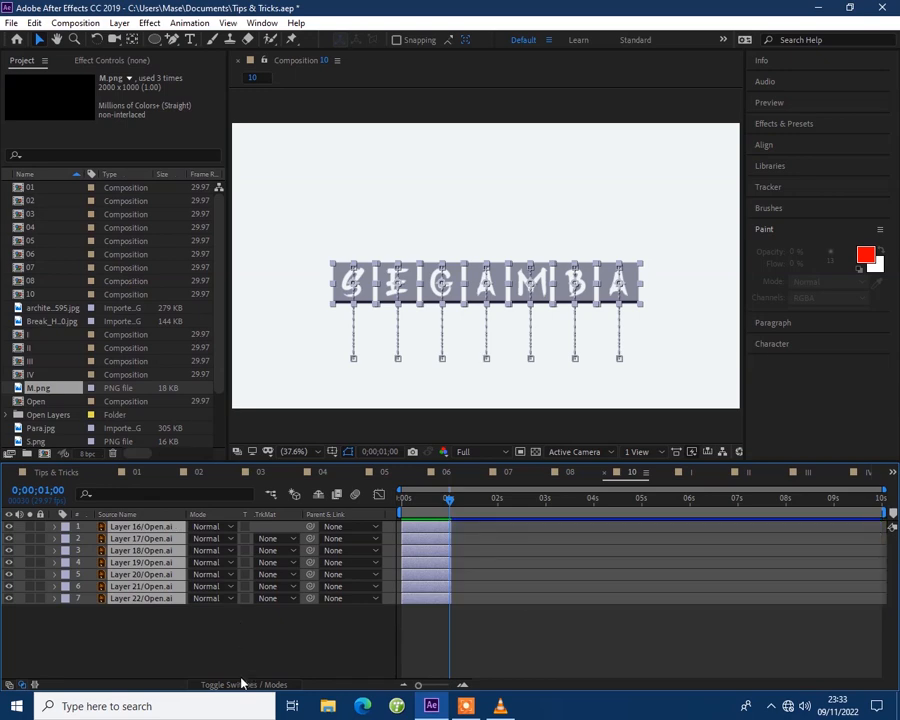
- Arrange the seven letter layers one after another with Sequence Layers, leaving Overlap off
{"action": "right_click", "coordinate": [444, 528]}
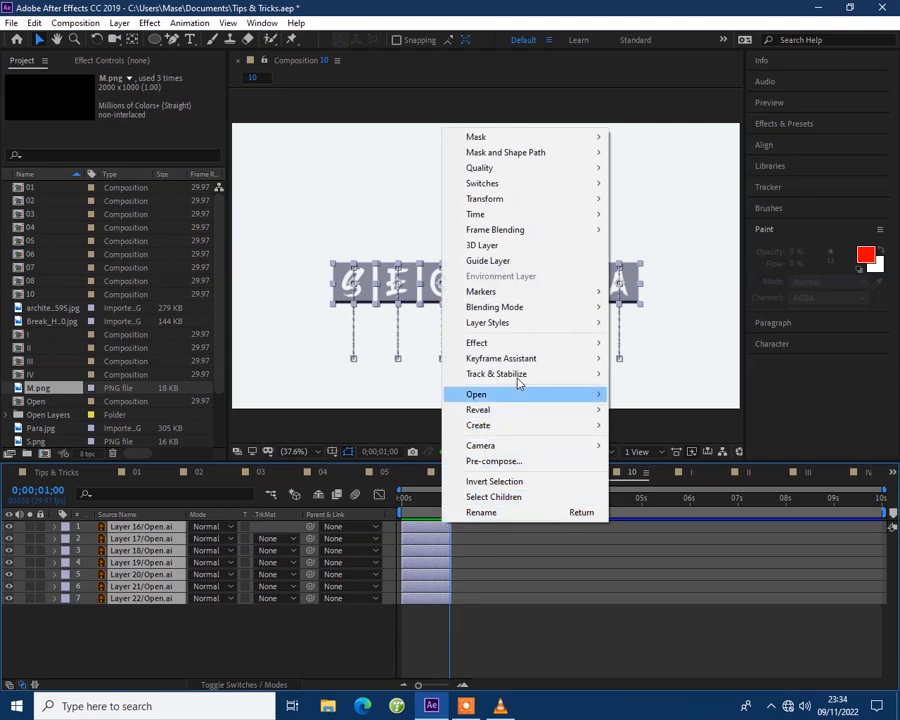
{"action": "mouse_move", "coordinate": [527, 362]}
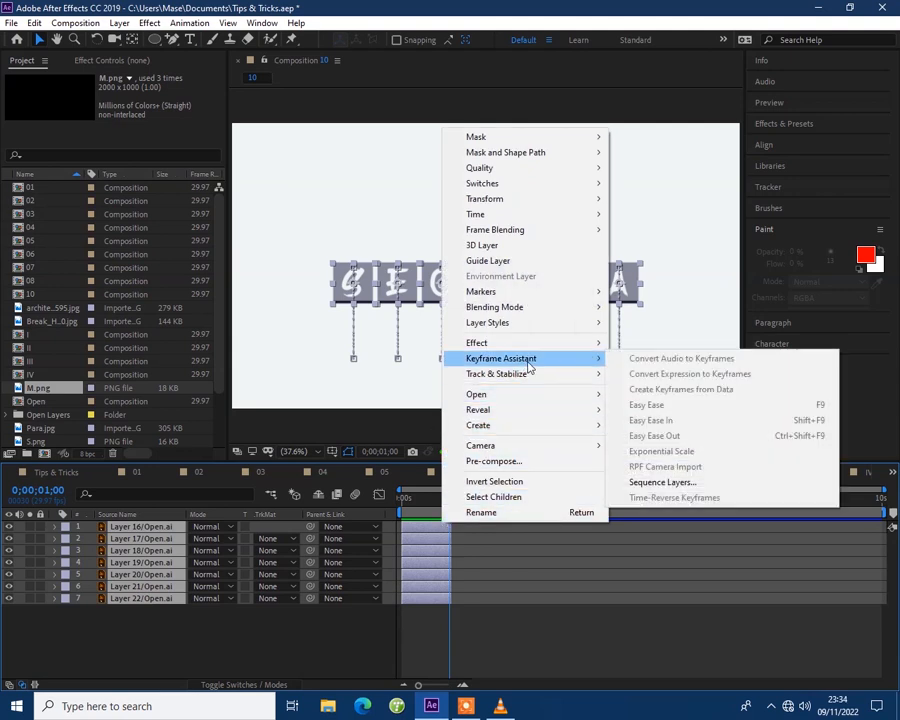
{"action": "left_click", "coordinate": [665, 482]}
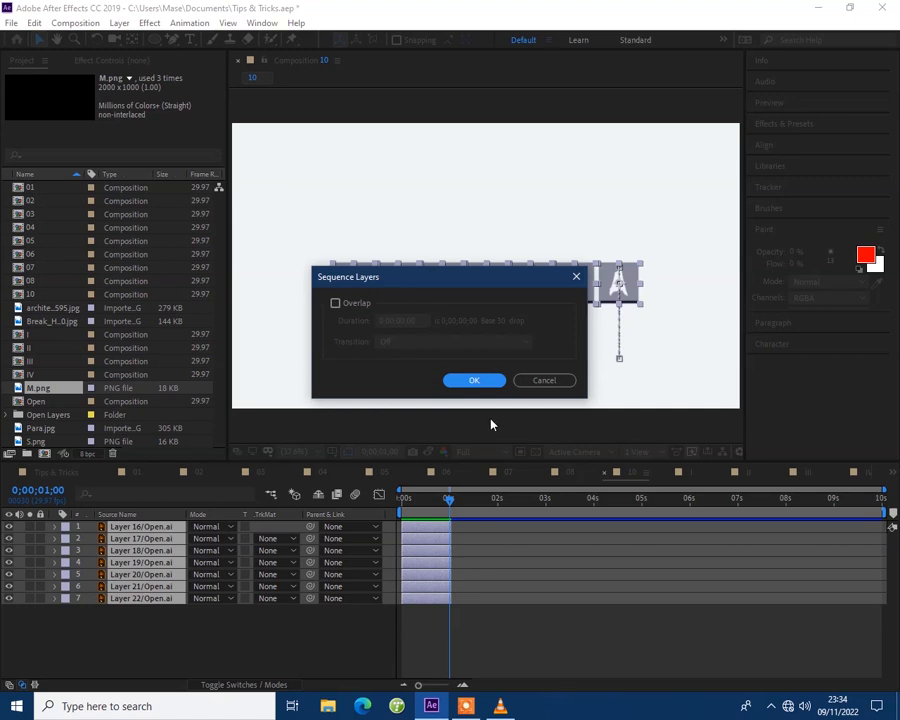
{"action": "left_click", "coordinate": [474, 381]}
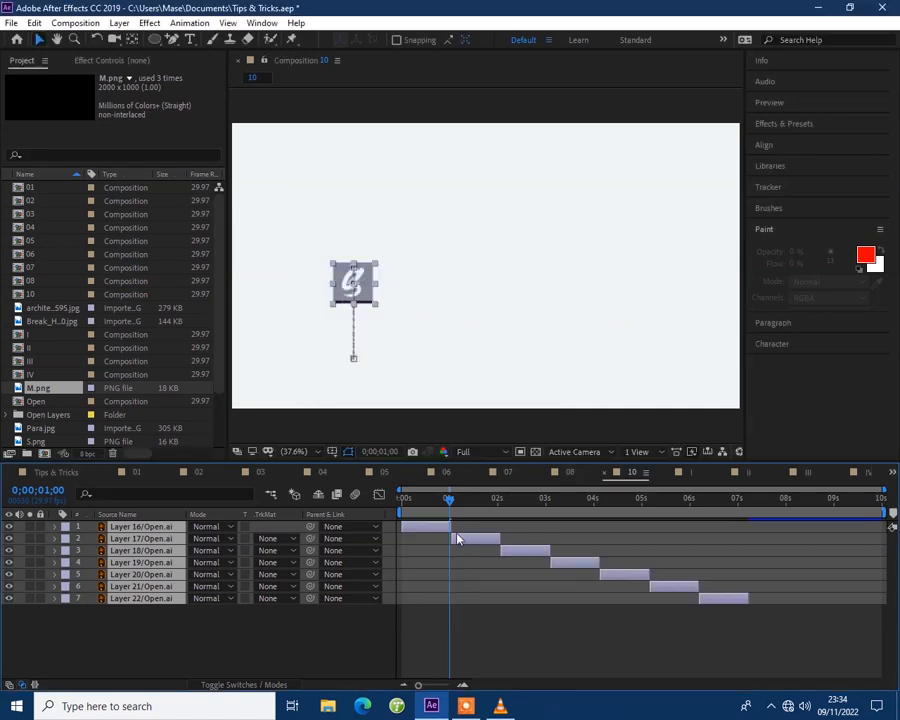
- Extend all seven layers' out points until the last one reaches the composition's end, and preview the sequence from the start
{"action": "left_click_drag", "start_coordinate": [748, 599], "coordinate": [896, 578]}
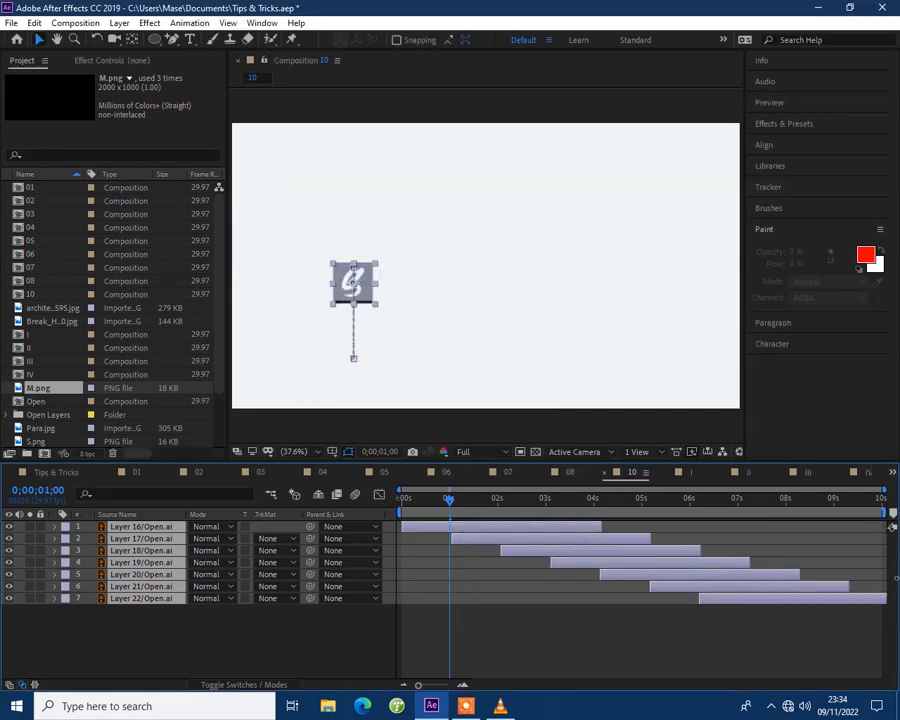
{"action": "left_click_drag", "start_coordinate": [449, 502], "coordinate": [368, 505]}
{"action": "mouse_move", "coordinate": [431, 714]}
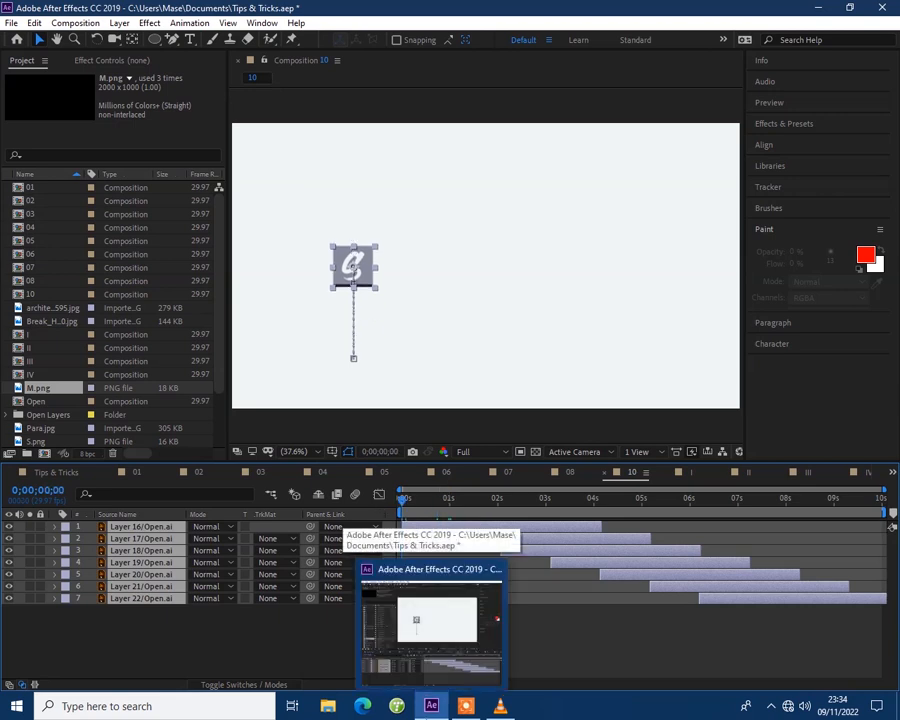
{"action": "left_click", "coordinate": [432, 577]}
{"action": "left_click", "coordinate": [420, 527]}
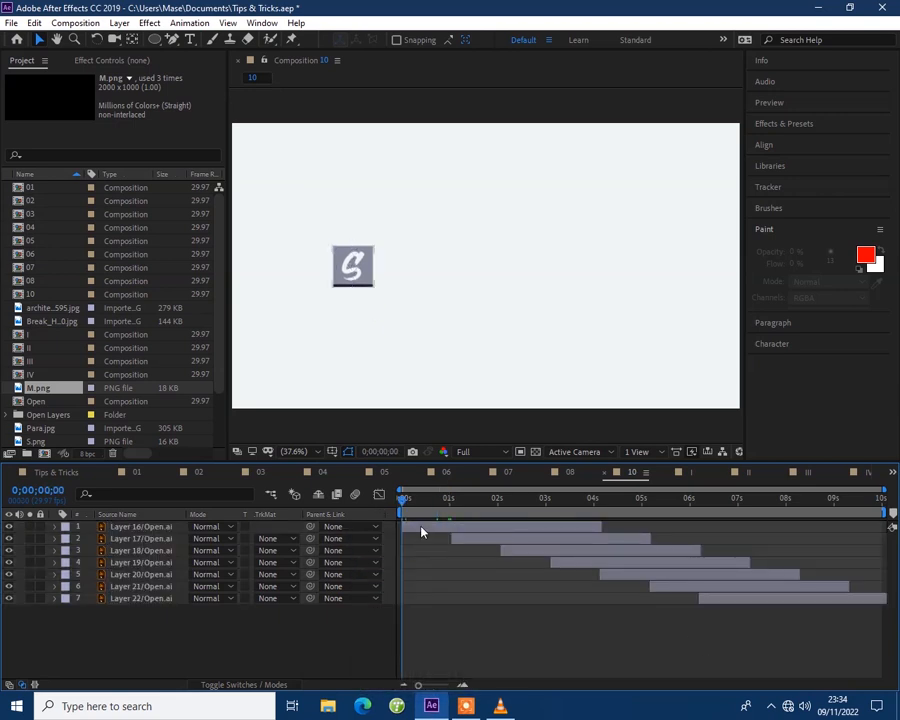
{"action": "key", "text": "space"}
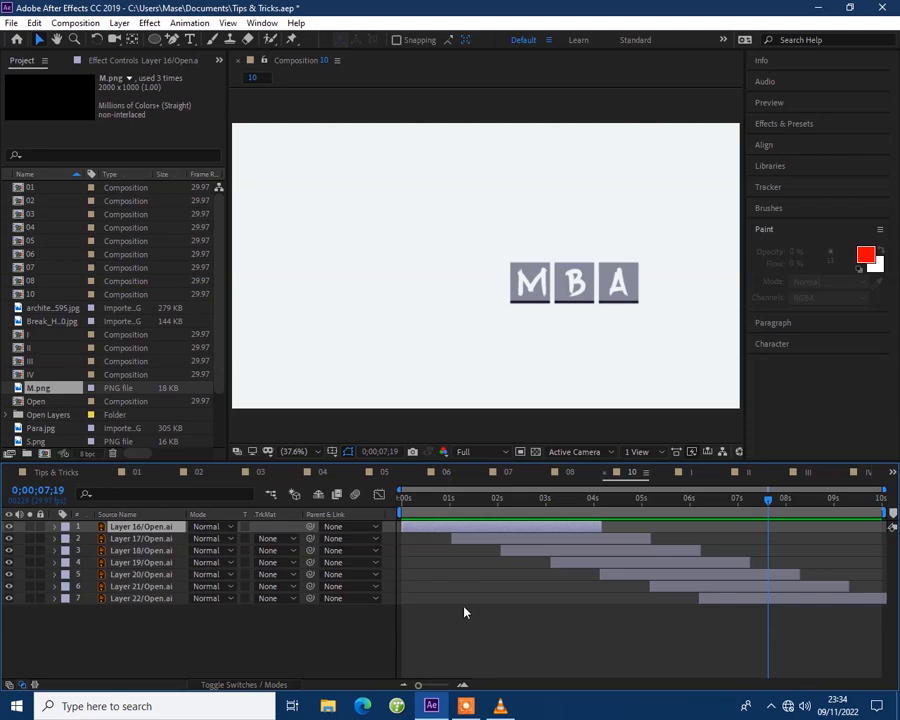
- Extend the in points of Layers 17 to 22 earlier, staggered from the composition's start to about 3 seconds, and preview the result
{"action": "left_click_drag", "start_coordinate": [451, 538], "coordinate": [403, 538]}
{"action": "left_click_drag", "start_coordinate": [500, 550], "coordinate": [432, 550]}
{"action": "left_click_drag", "start_coordinate": [550, 562], "coordinate": [448, 562]}
{"action": "left_click_drag", "start_coordinate": [601, 574], "coordinate": [476, 574]}
{"action": "left_click_drag", "start_coordinate": [650, 586], "coordinate": [520, 586]}
{"action": "left_click_drag", "start_coordinate": [698, 598], "coordinate": [545, 598]}
{"action": "key", "text": "space"}
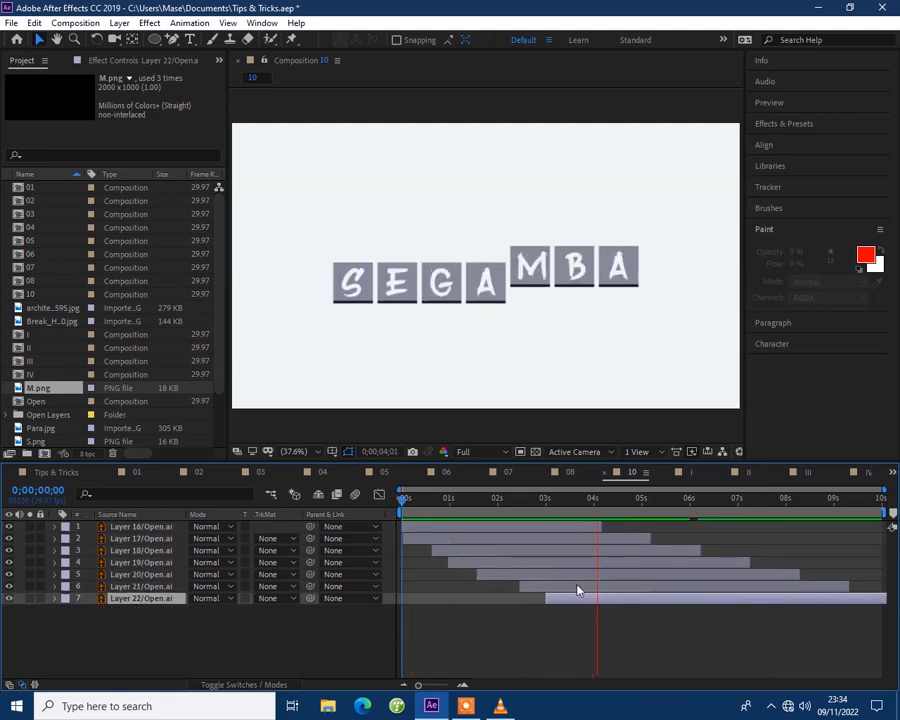
- Stop the running preview, open composition I and preview the M.png animation from the start
{"action": "key", "text": "space"}
{"action": "left_click", "coordinate": [690, 473]}
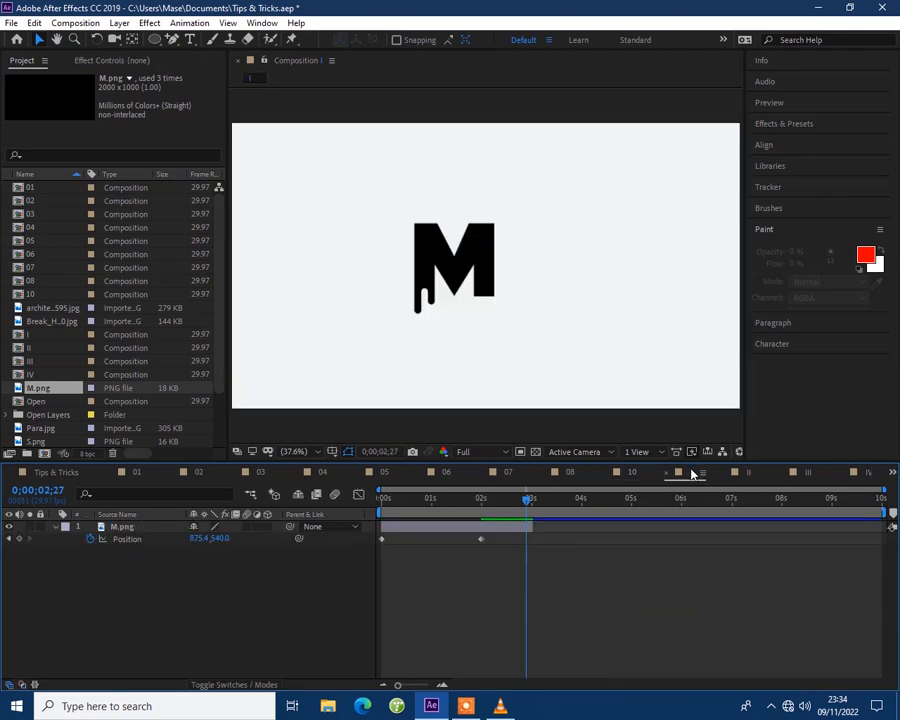
{"action": "left_click_drag", "start_coordinate": [527, 498], "coordinate": [378, 506]}
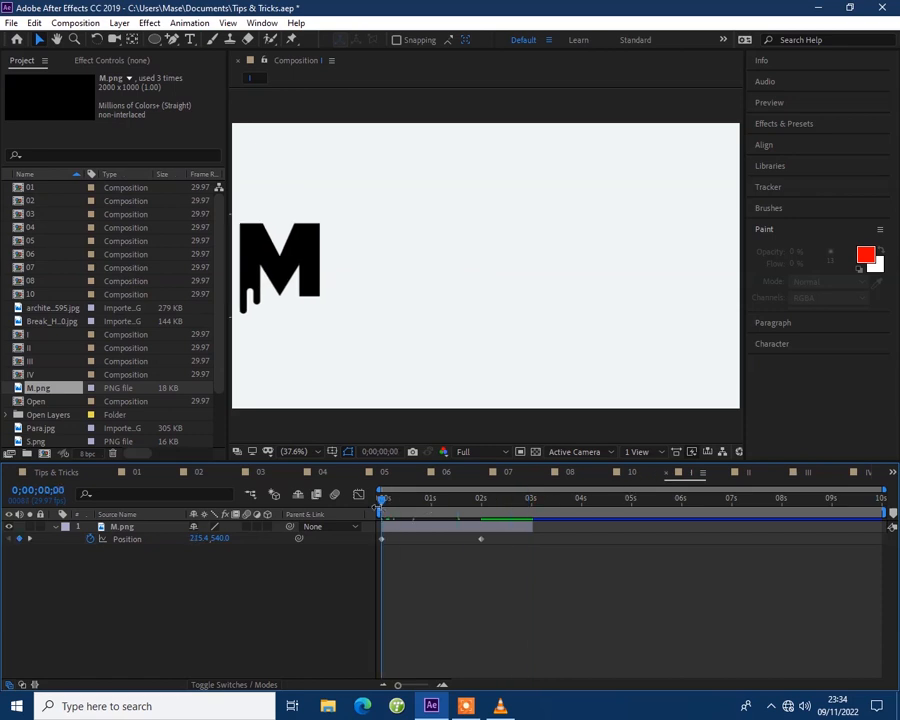
{"action": "key", "text": "space"}
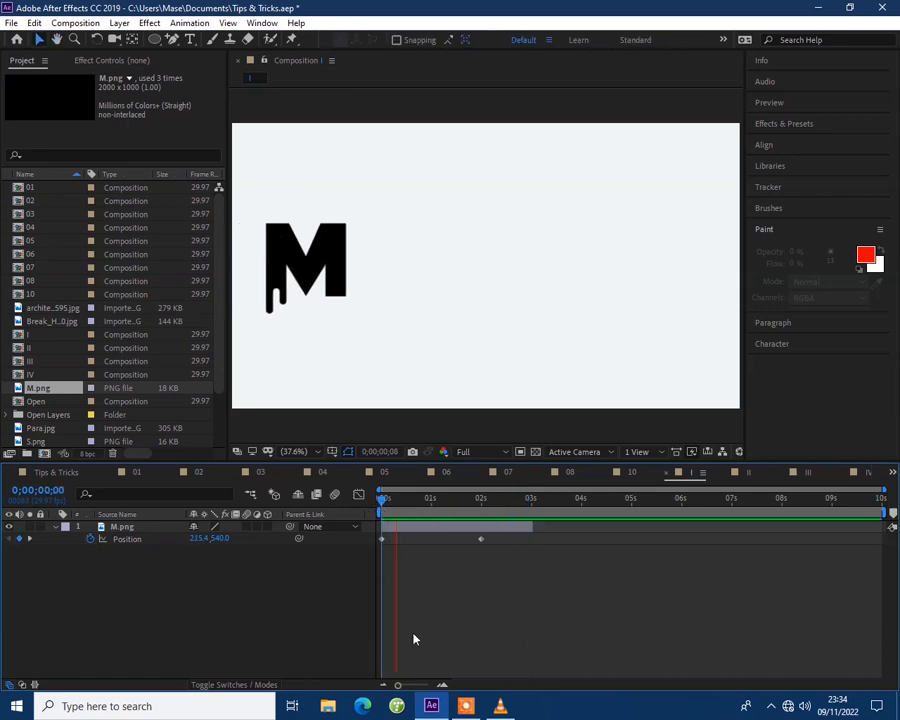
{"action": "key", "text": "space"}
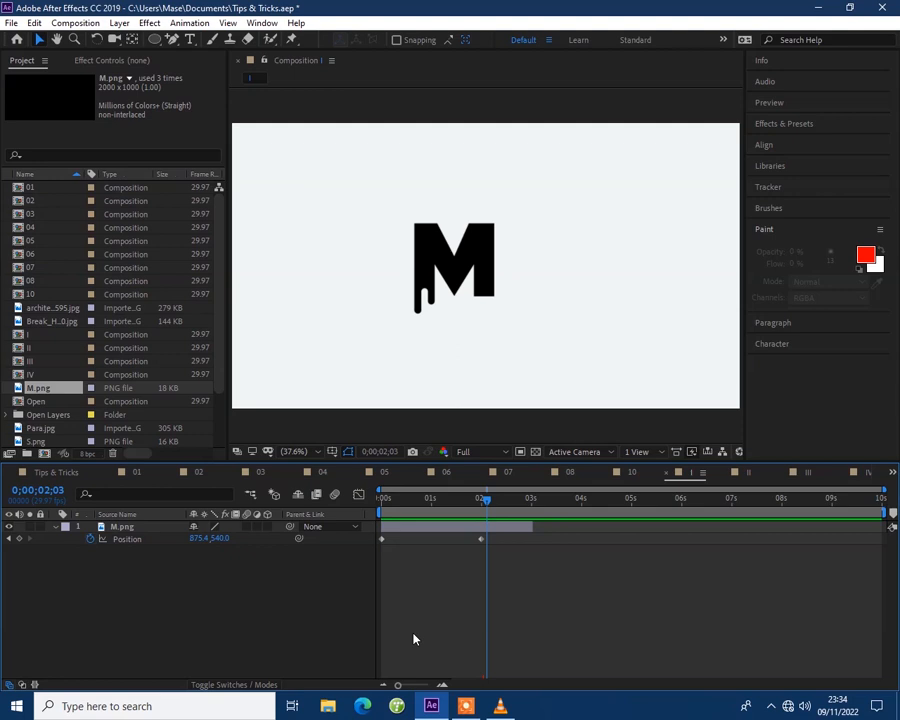
- Pre-compose the M.png layer as "t", leaving all attributes in composition I
{"action": "left_click", "coordinate": [419, 529]}
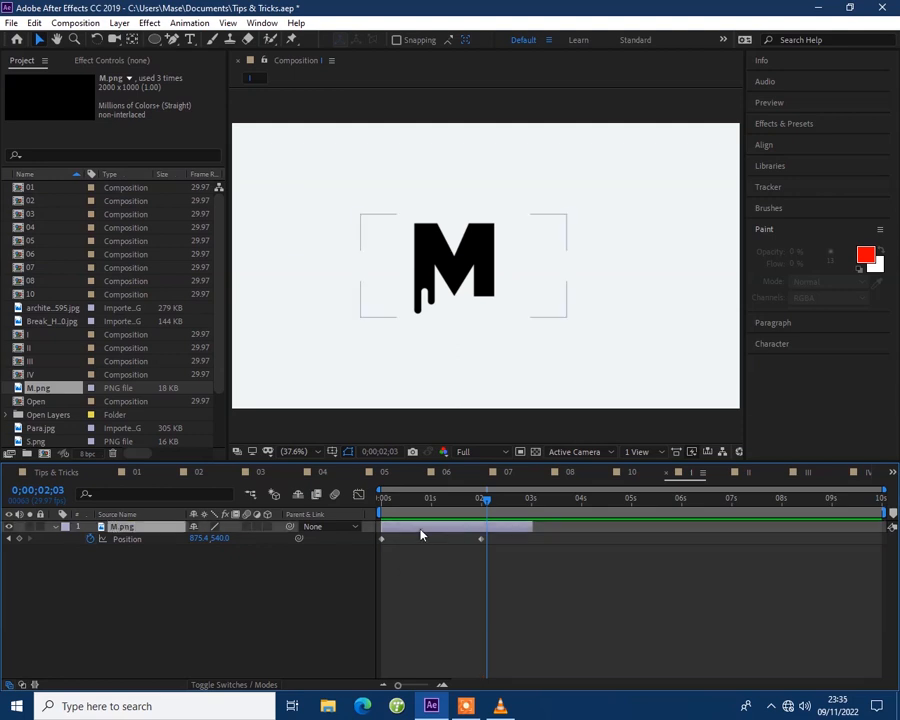
{"action": "right_click", "coordinate": [150, 527]}
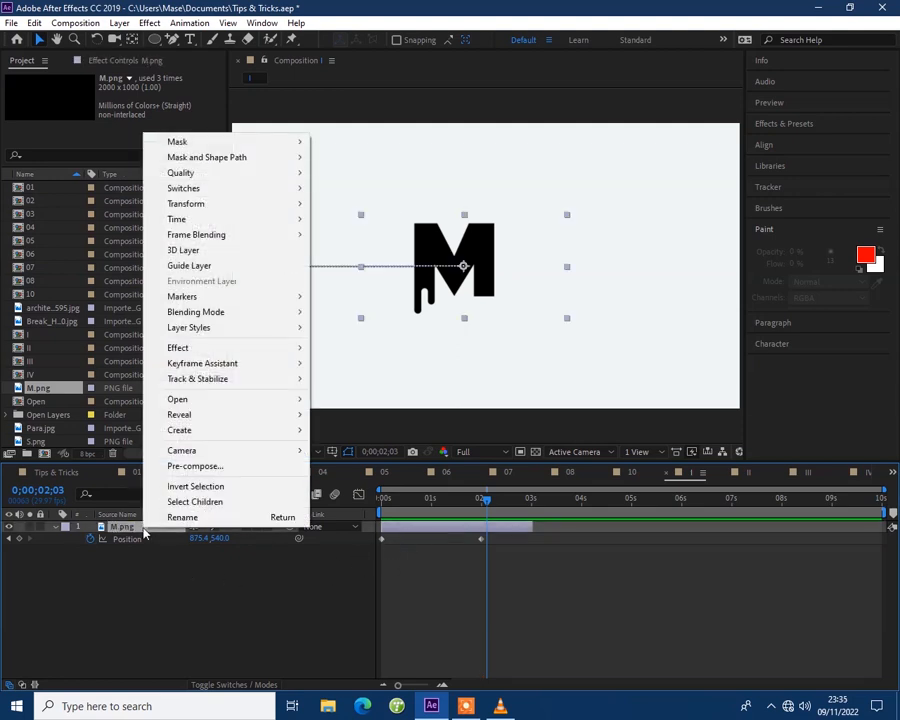
{"action": "left_click", "coordinate": [195, 466]}
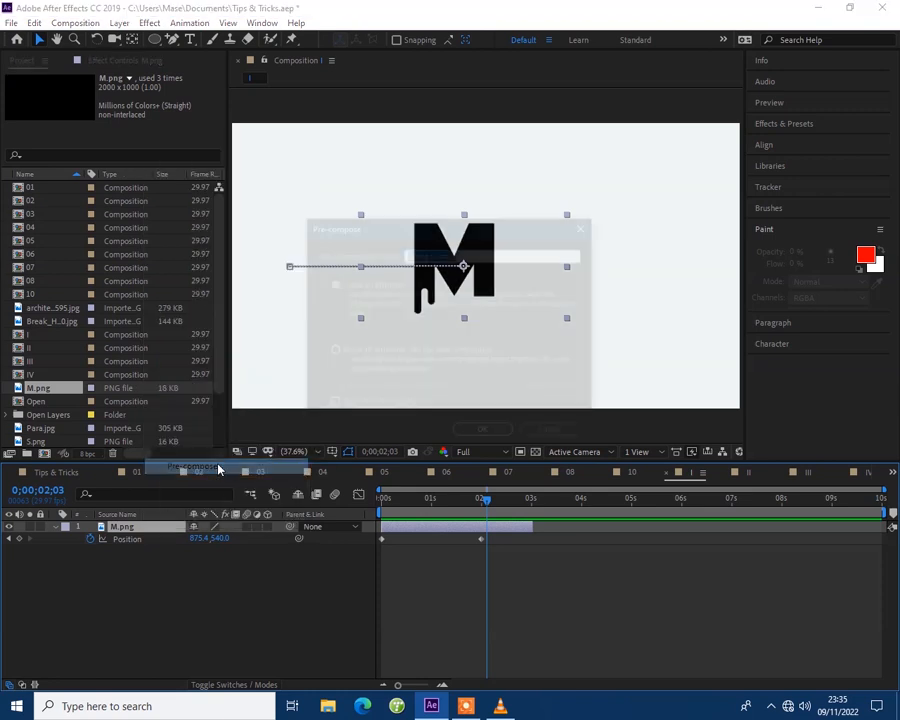
{"action": "type", "text": "t"}
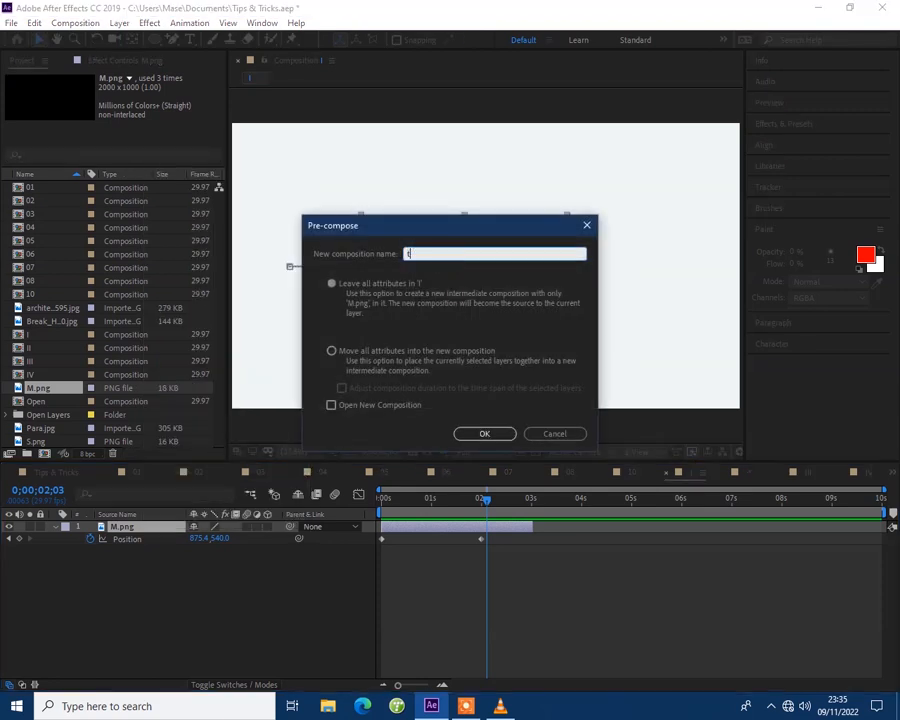
{"action": "left_click", "coordinate": [471, 437]}
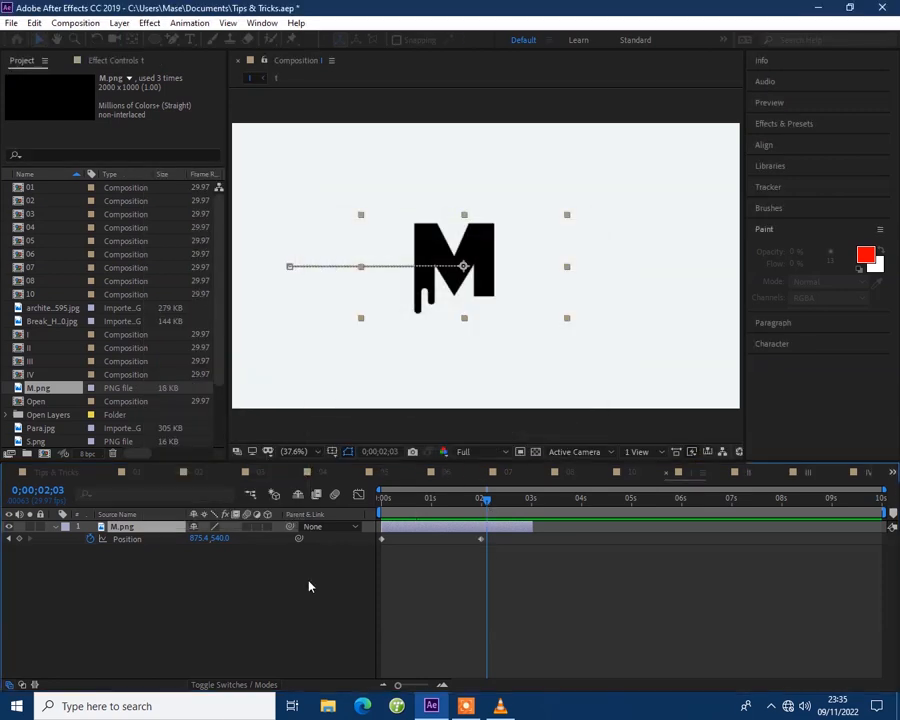
- Time-stretch layer t with a Stretch Factor of 50
{"action": "right_click", "coordinate": [146, 530]}
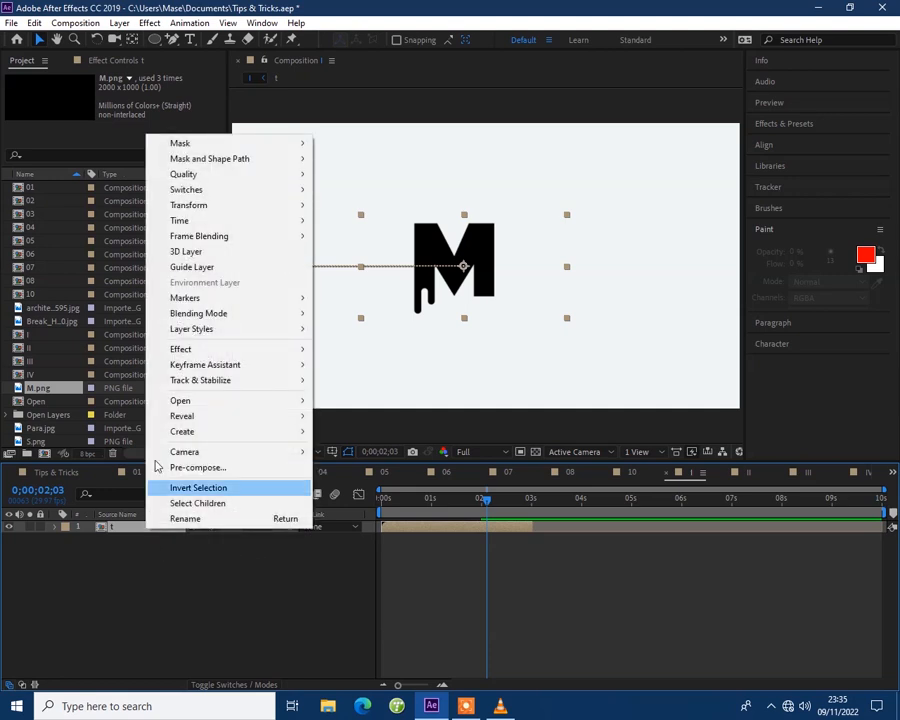
{"action": "mouse_move", "coordinate": [218, 229]}
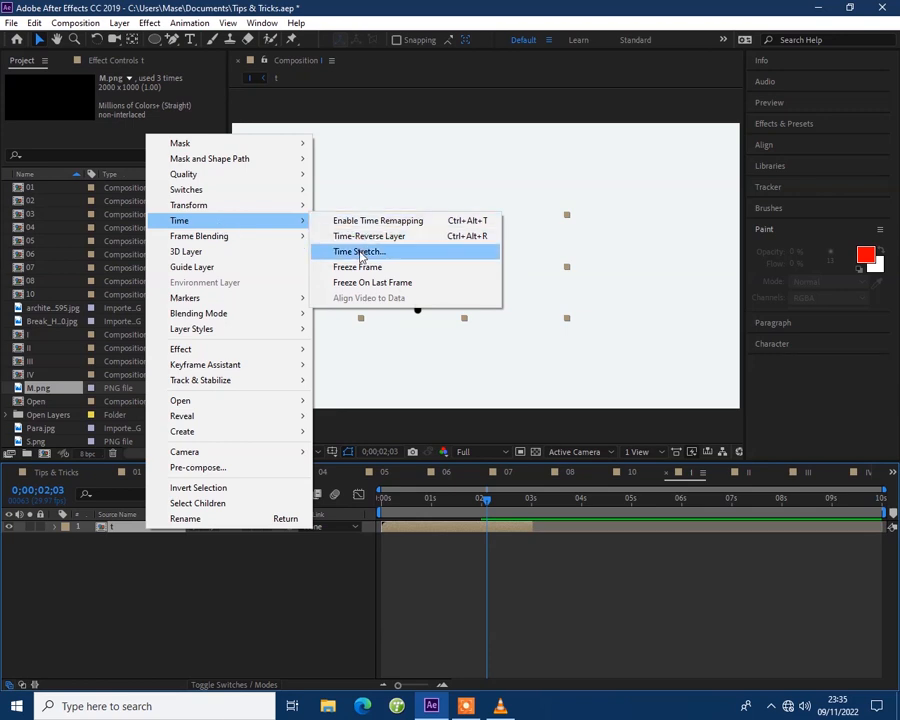
{"action": "left_click", "coordinate": [361, 256]}
{"action": "type", "text": "50"}
{"action": "key", "text": "Return"}
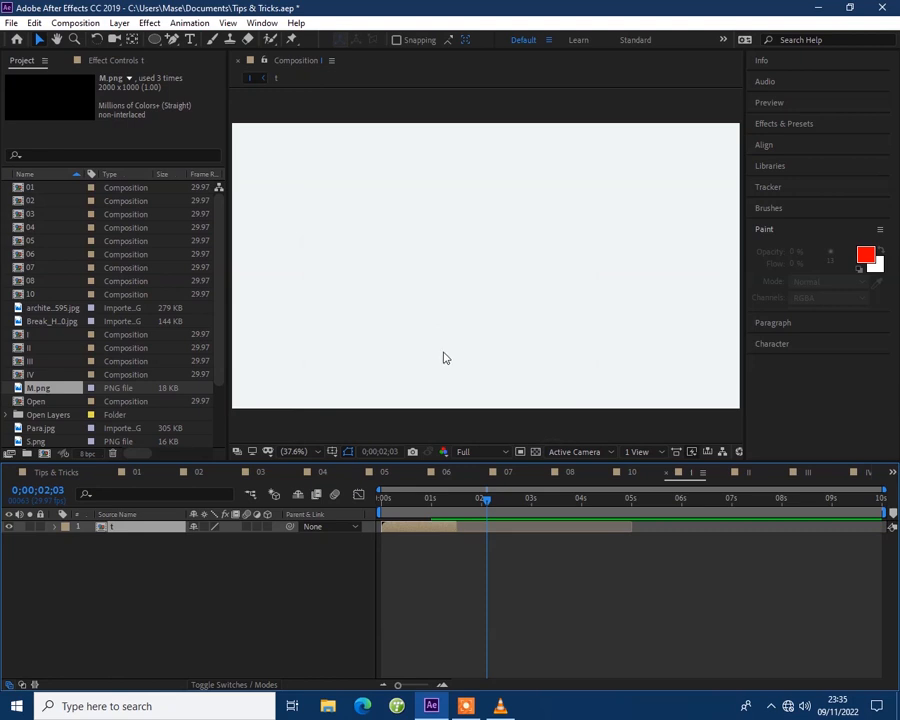
- Preview the time-stretched layer t from the composition's start, and undo the time stretch
{"action": "left_click_drag", "start_coordinate": [494, 500], "coordinate": [383, 498]}
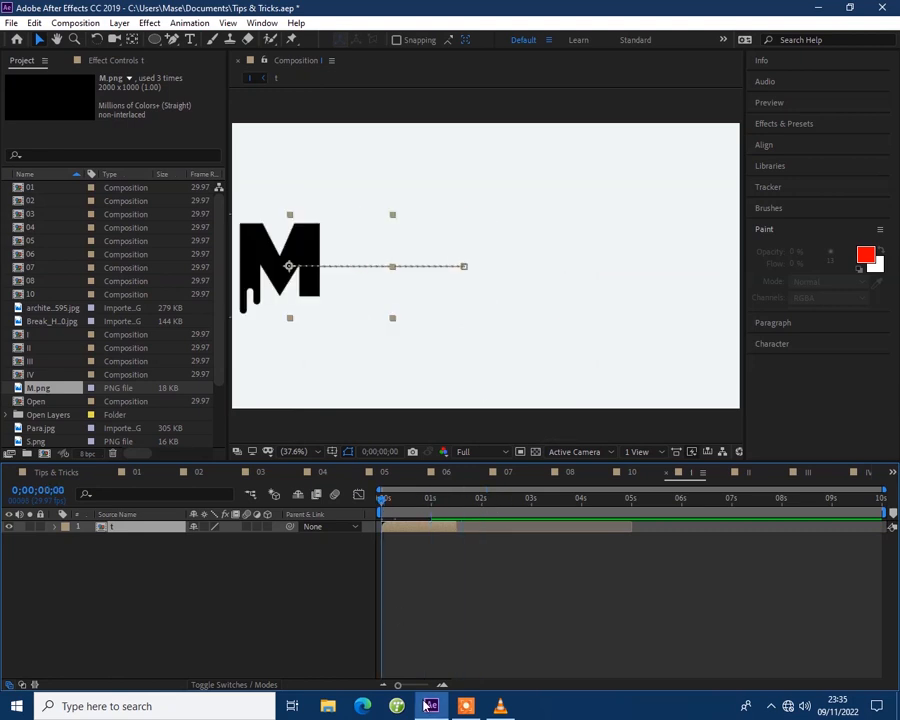
{"action": "key", "text": "space"}
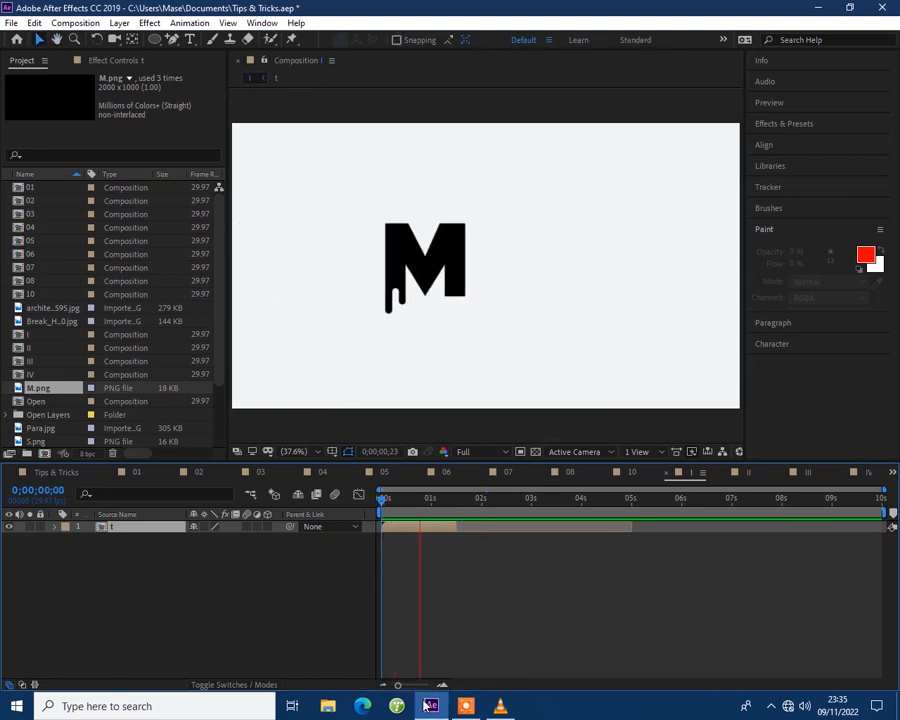
{"action": "key", "text": "space"}
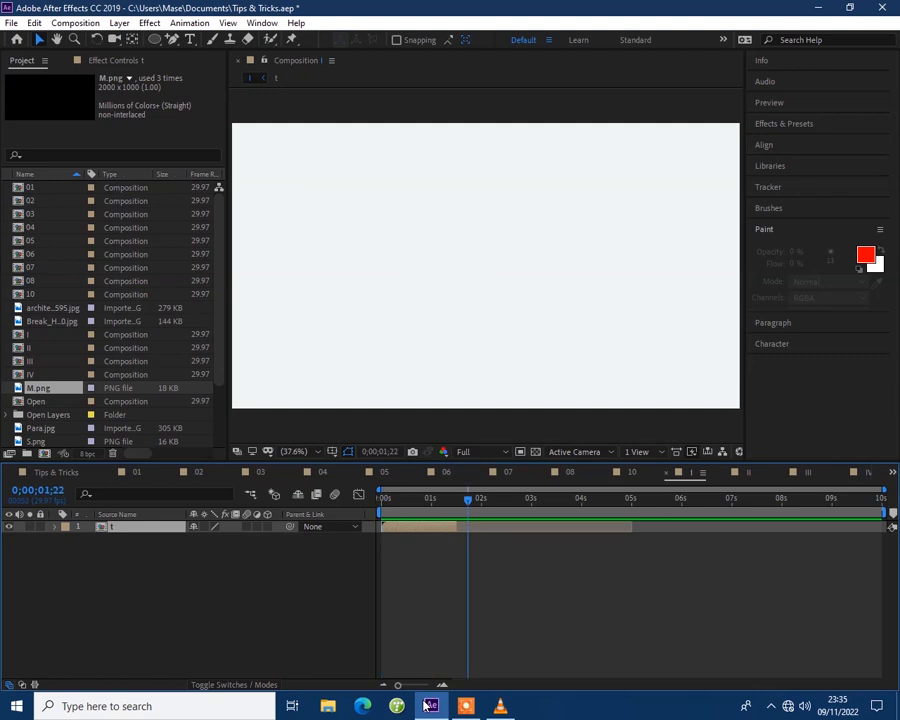
{"action": "key", "text": "ctrl+z"}
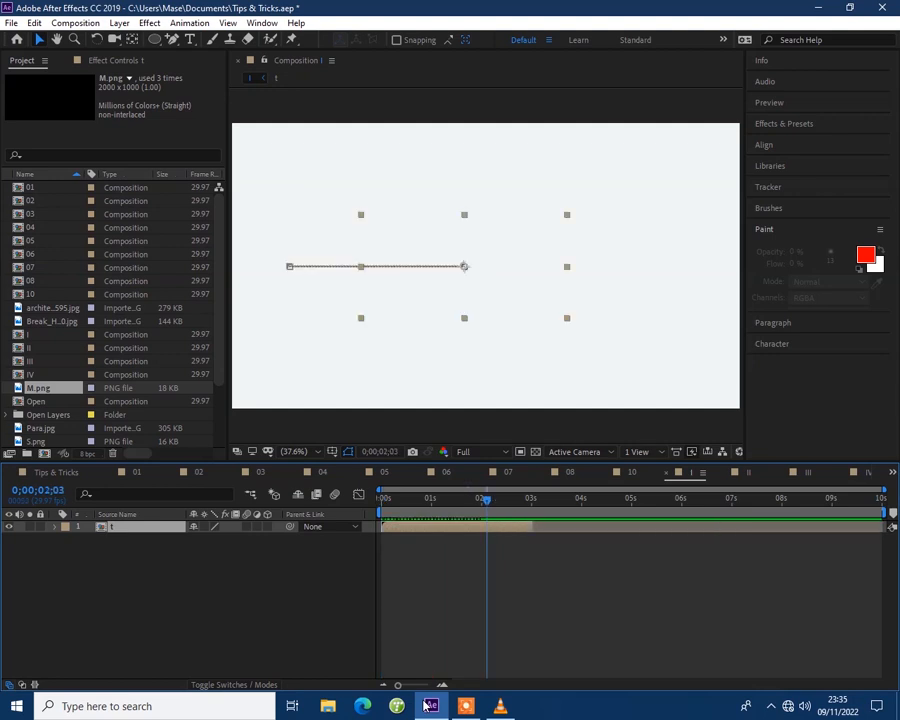
- Time-stretch layer t with a Stretch Factor of 200, holding the layer's in-point in place
{"action": "right_click", "coordinate": [171, 534]}
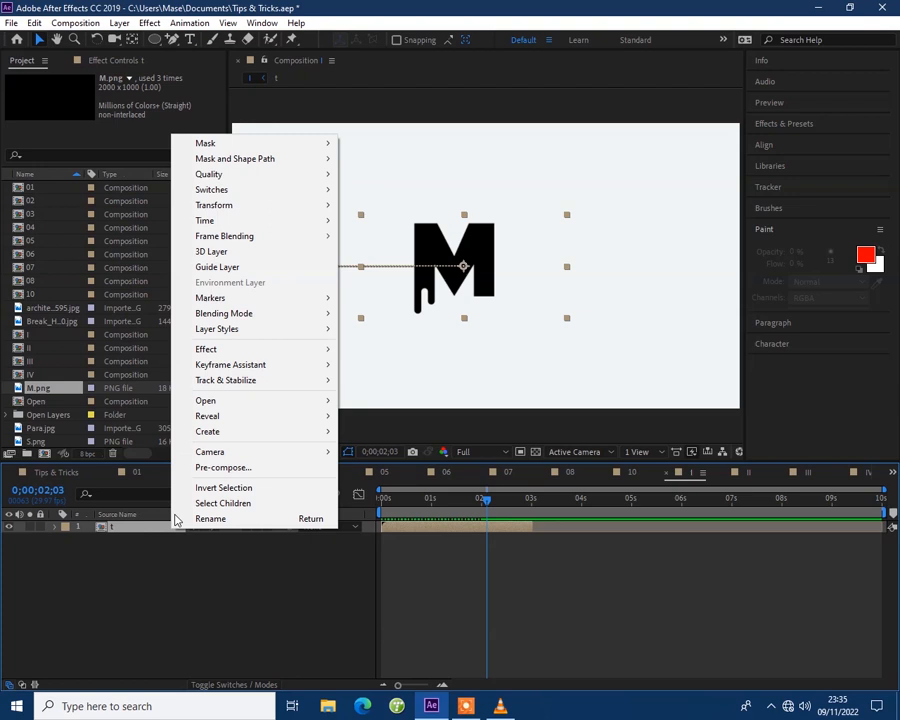
{"action": "mouse_move", "coordinate": [250, 220]}
{"action": "left_click", "coordinate": [368, 251]}
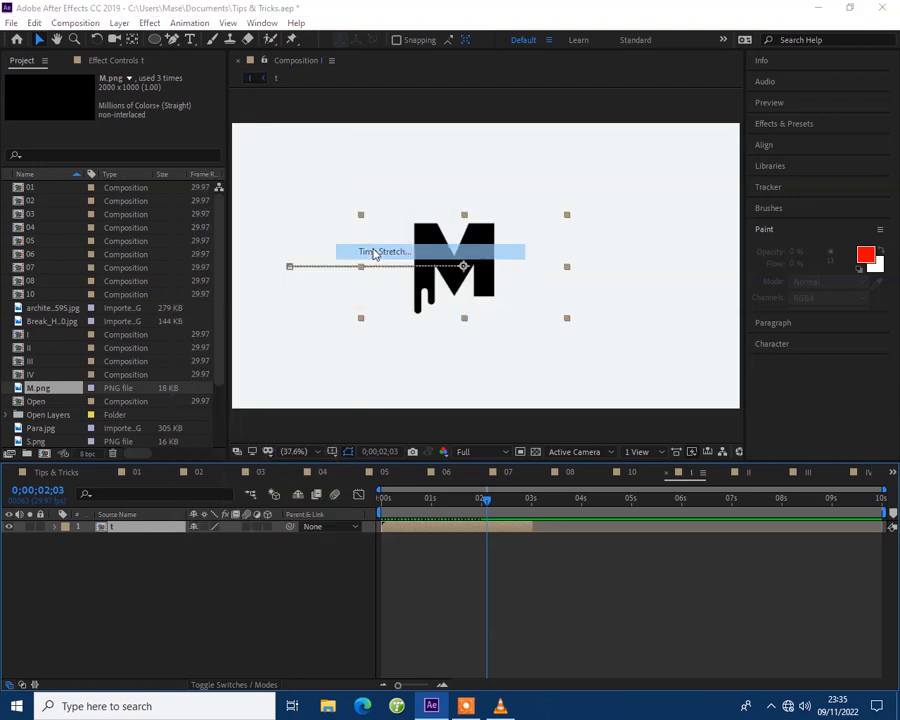
{"action": "left_click", "coordinate": [412, 300]}
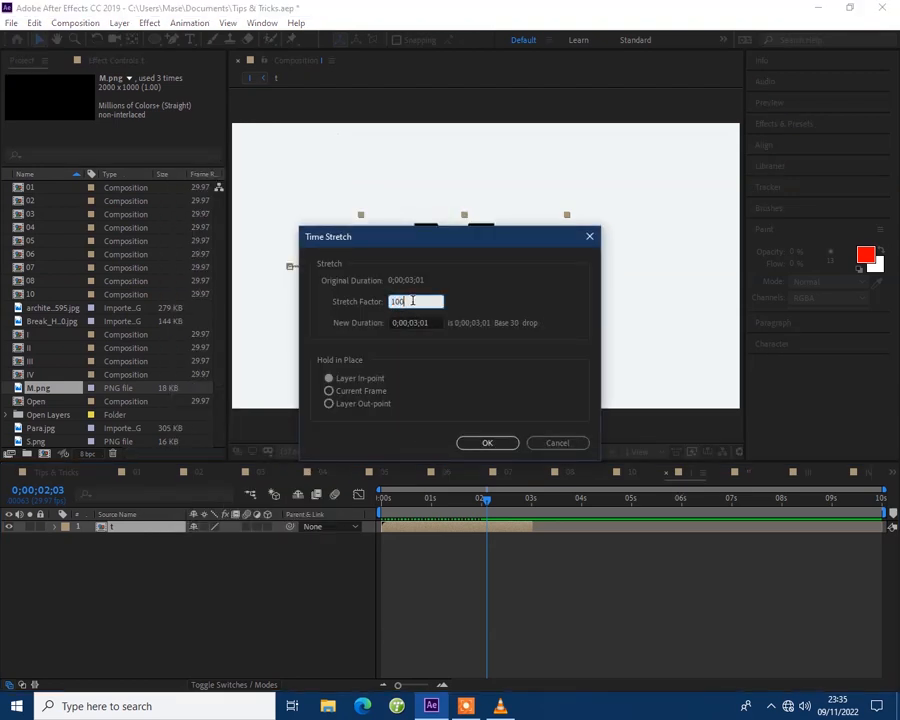
{"action": "key", "text": "BackSpace"}
{"action": "key", "text": "BackSpace"}
{"action": "type", "text": "200"}
{"action": "key", "text": "Return"}
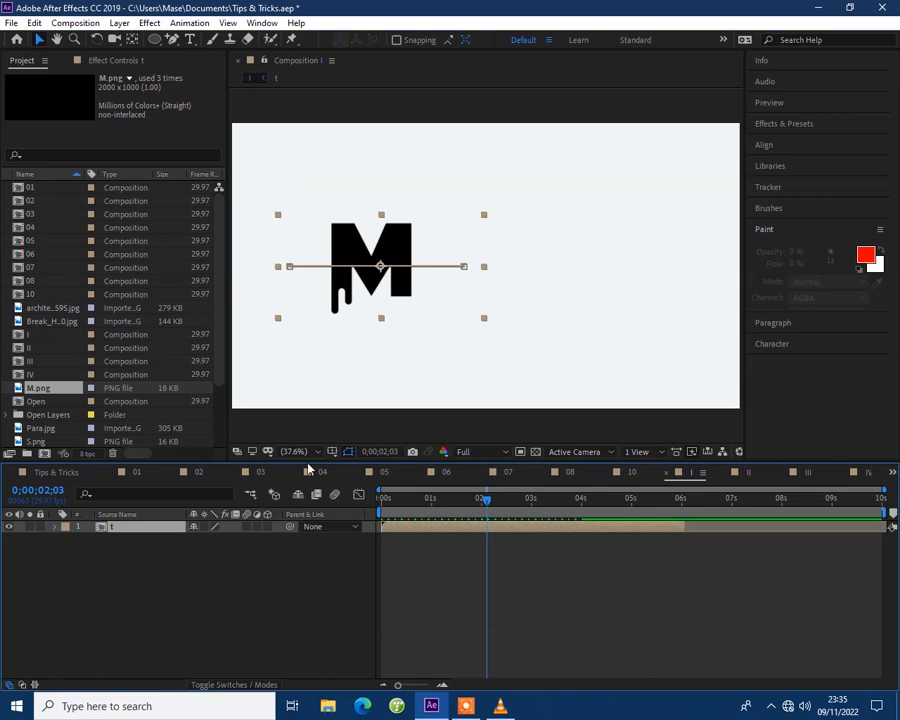
- Time-reverse layer t and preview the reversed animation from the composition's start
{"action": "right_click", "coordinate": [141, 526]}
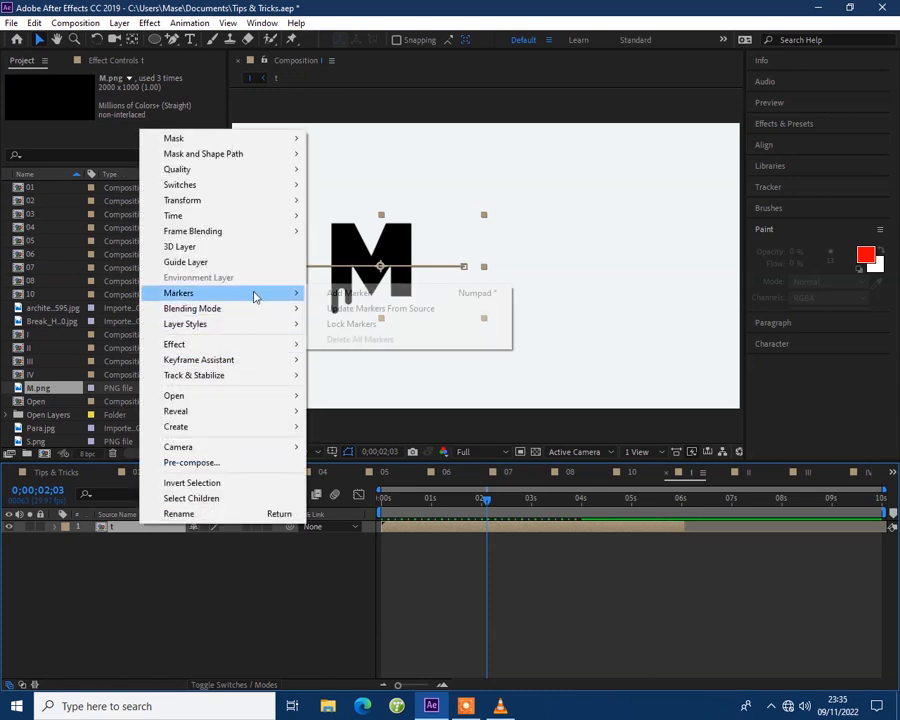
{"action": "mouse_move", "coordinate": [267, 222]}
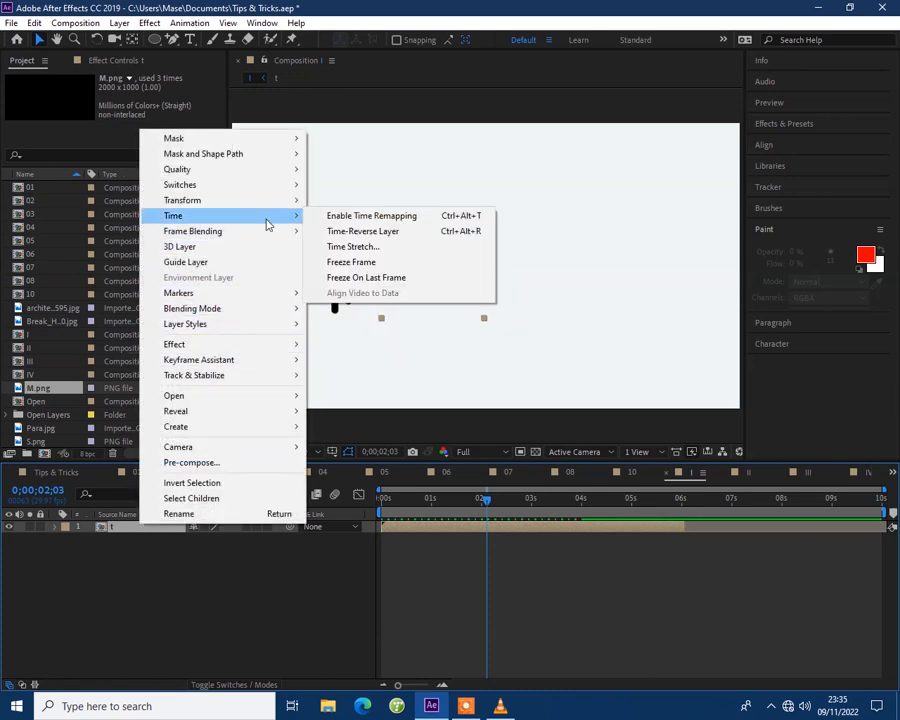
{"action": "left_click", "coordinate": [351, 232]}
{"action": "left_click_drag", "start_coordinate": [490, 498], "coordinate": [354, 489]}
{"action": "key", "text": "space"}
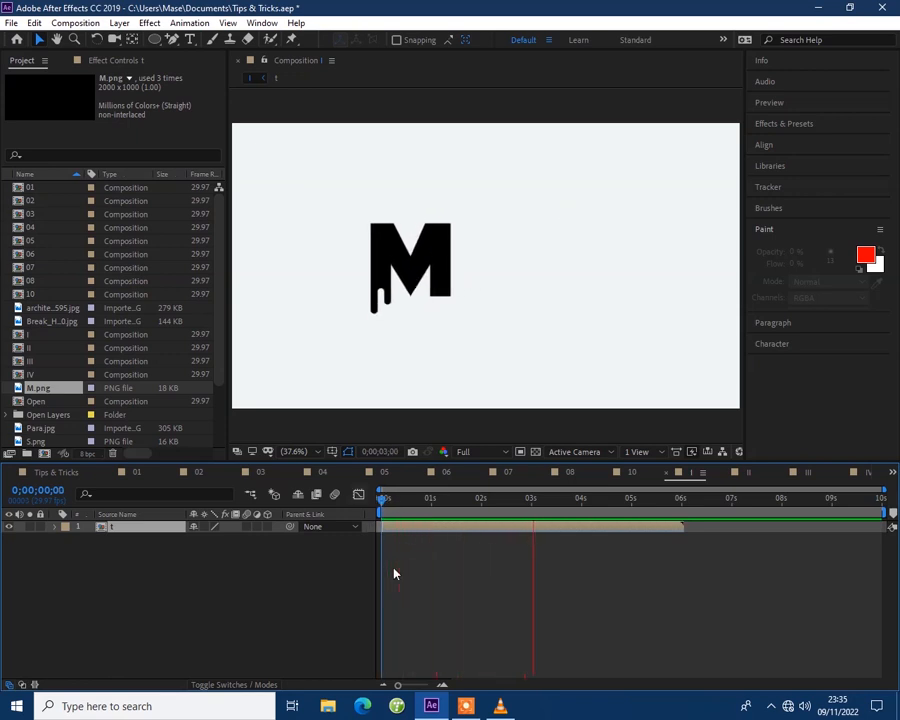
{"action": "key", "text": "space"}
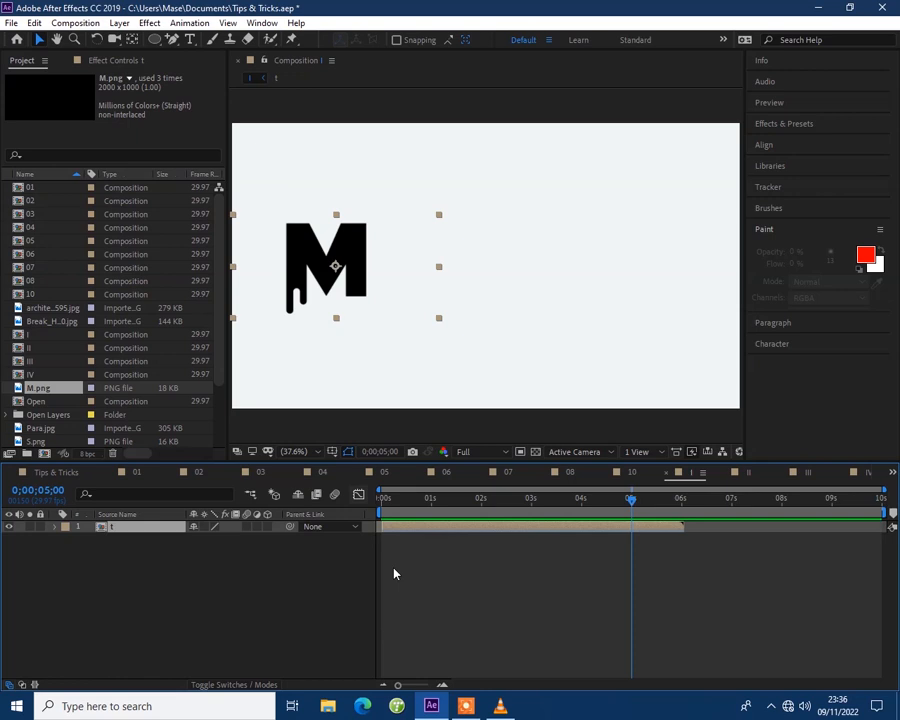
- Open composition II and fit the Para.jpg layer to the composition's width
{"action": "left_click", "coordinate": [752, 482]}
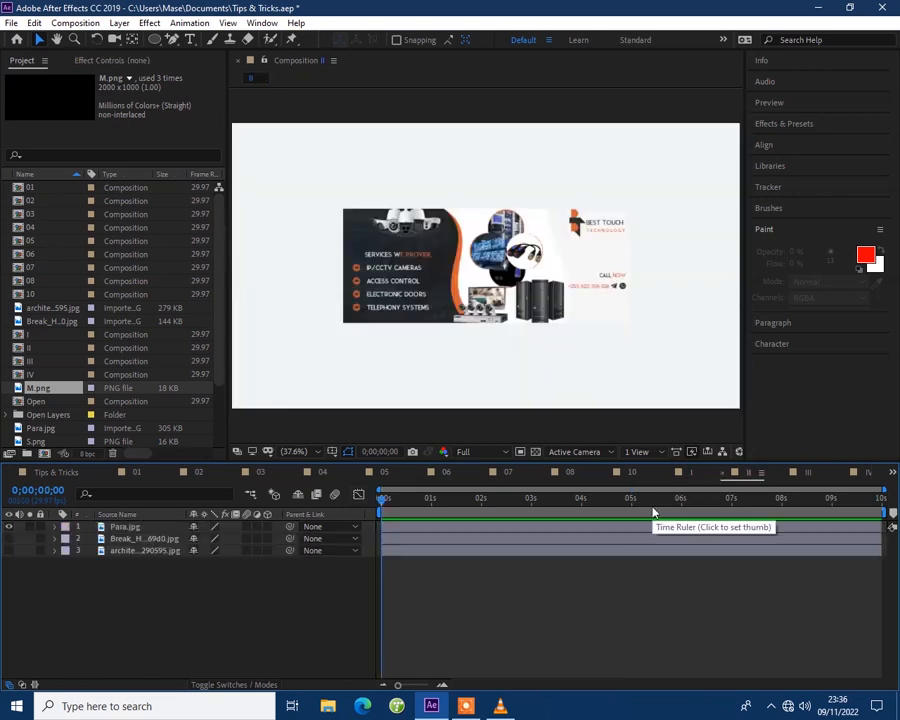
{"action": "left_click", "coordinate": [142, 530]}
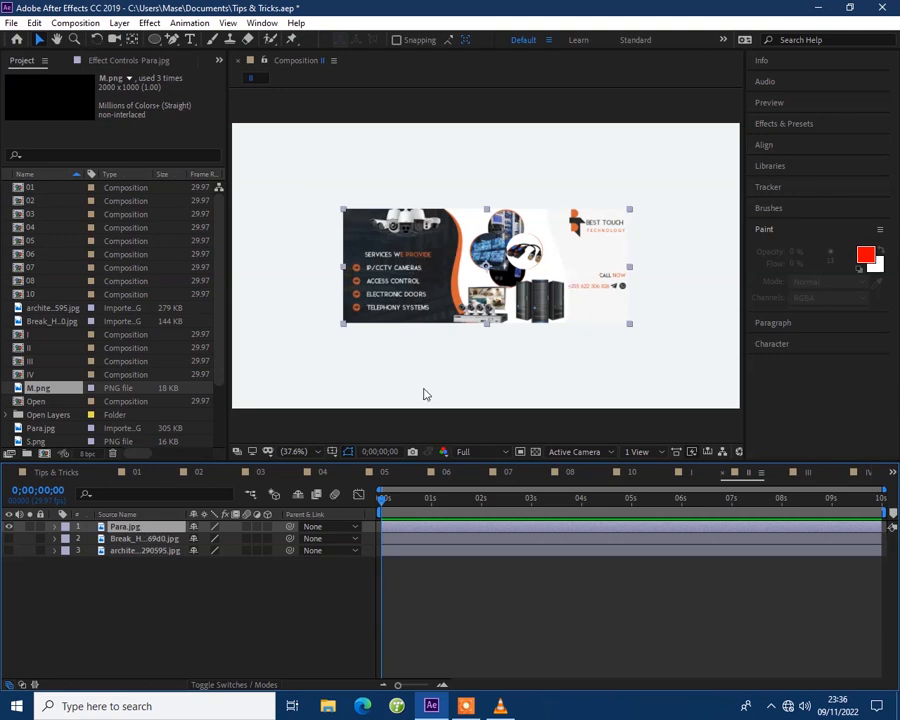
{"action": "right_click", "coordinate": [169, 535]}
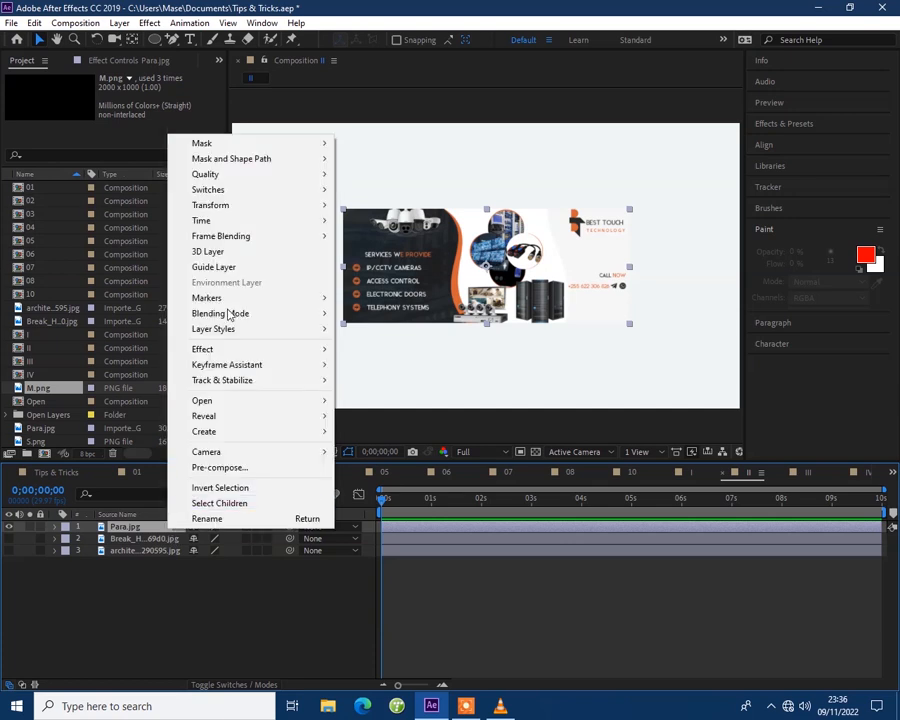
{"action": "mouse_move", "coordinate": [267, 210]}
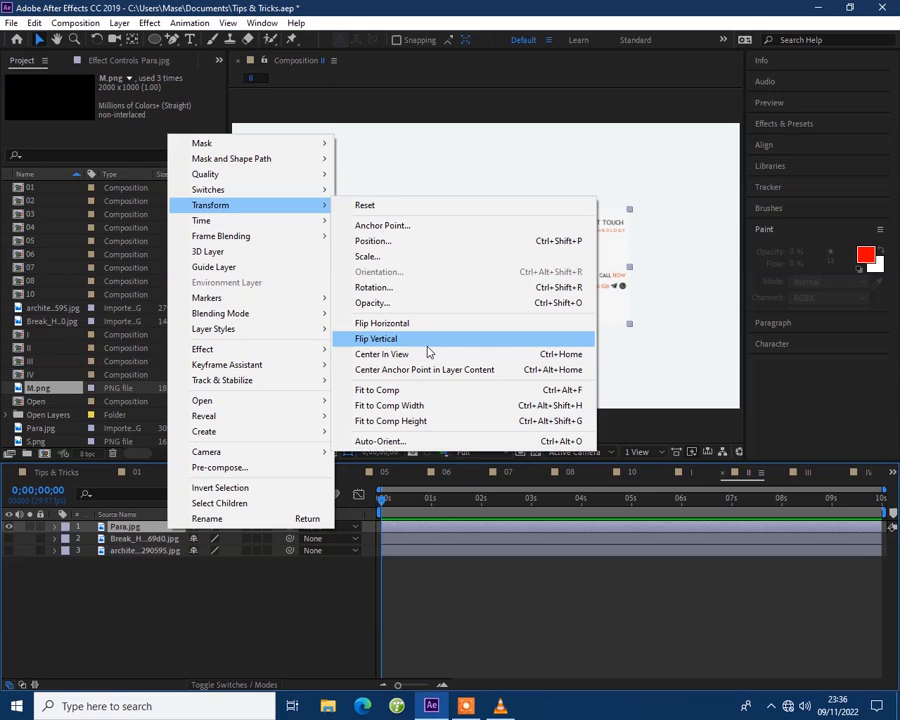
{"action": "left_click", "coordinate": [402, 410]}
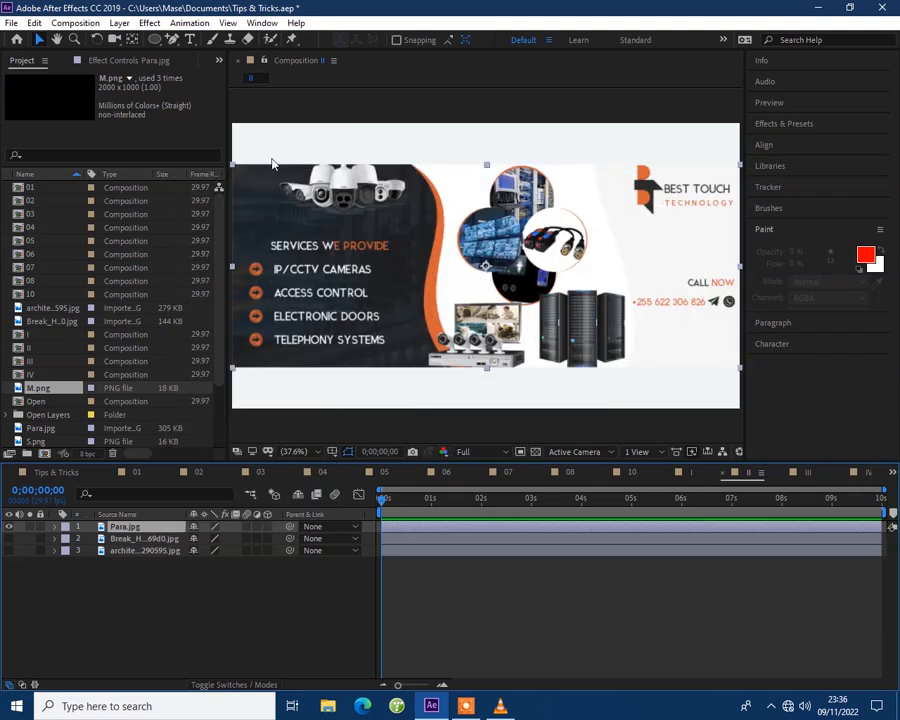
- Hide the Para.jpg layer, show the skeleton image layer and fit it to the composition's height
{"action": "left_click", "coordinate": [9, 526]}
{"action": "left_click", "coordinate": [9, 538]}
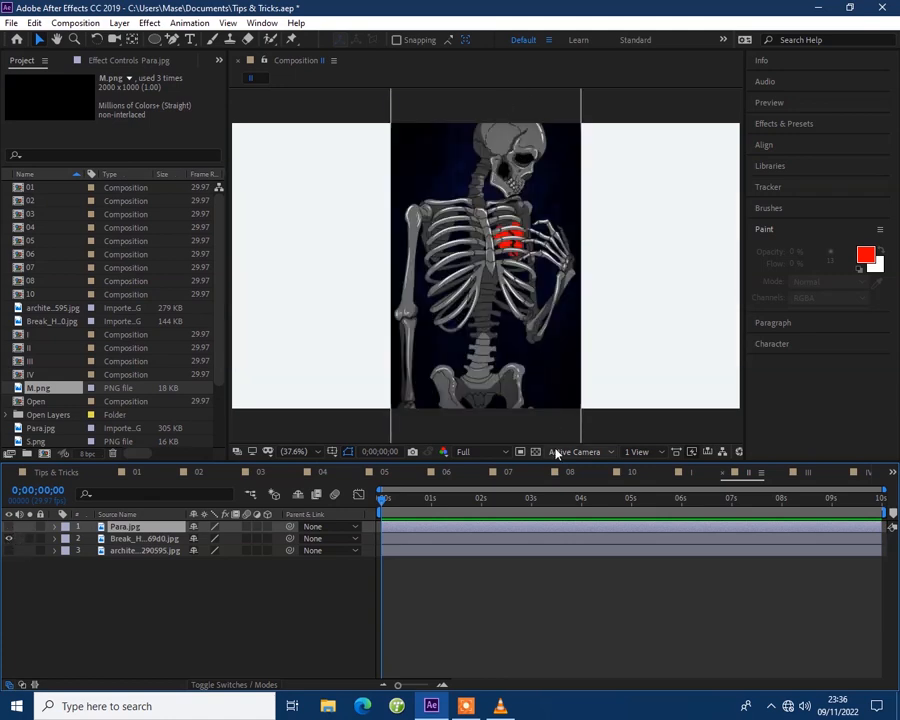
{"action": "left_click", "coordinate": [152, 540]}
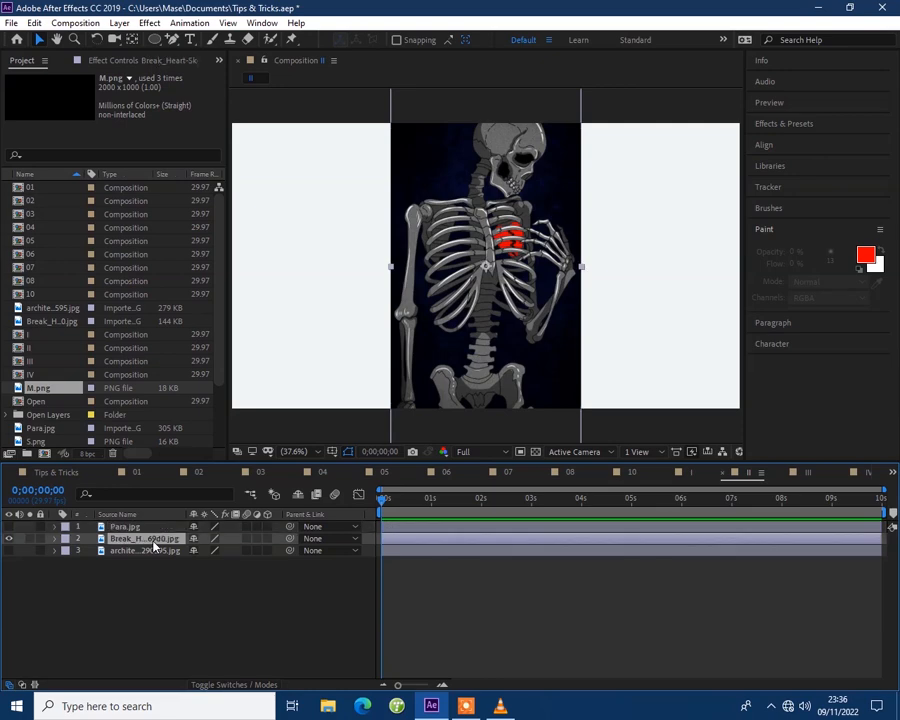
{"action": "right_click", "coordinate": [153, 541]}
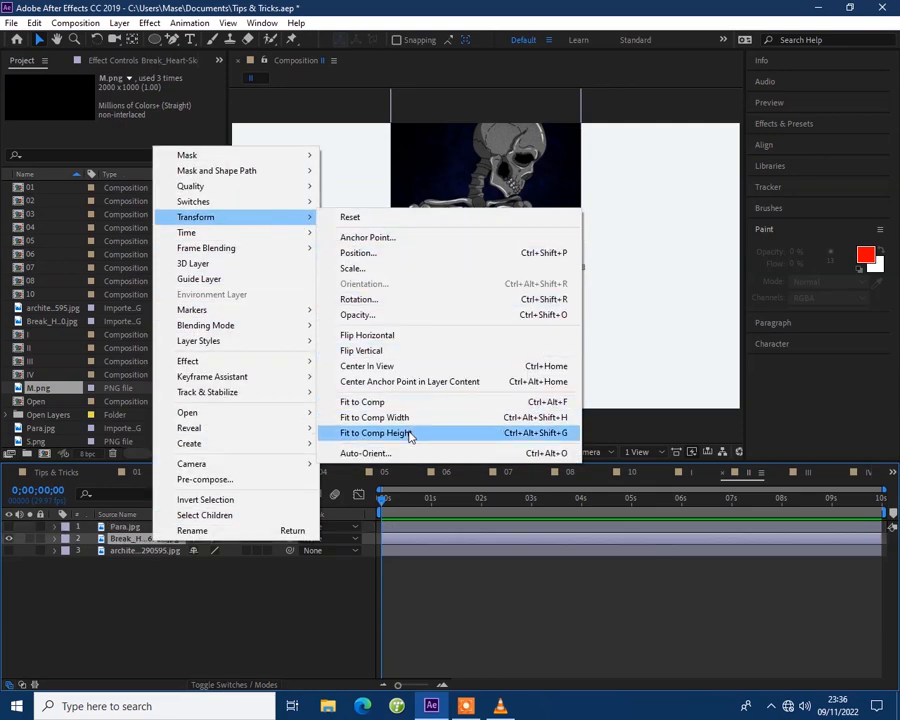
{"action": "left_click", "coordinate": [410, 433]}
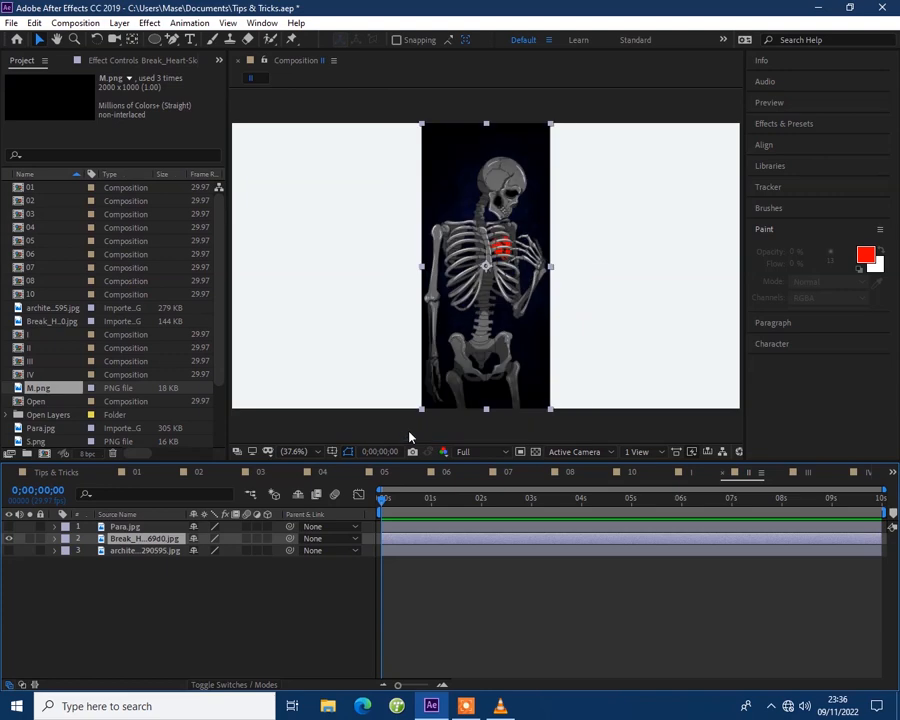
- Hide the skeleton image layer, show the architecture image layer and fit it to the full composition
{"action": "left_click", "coordinate": [9, 538]}
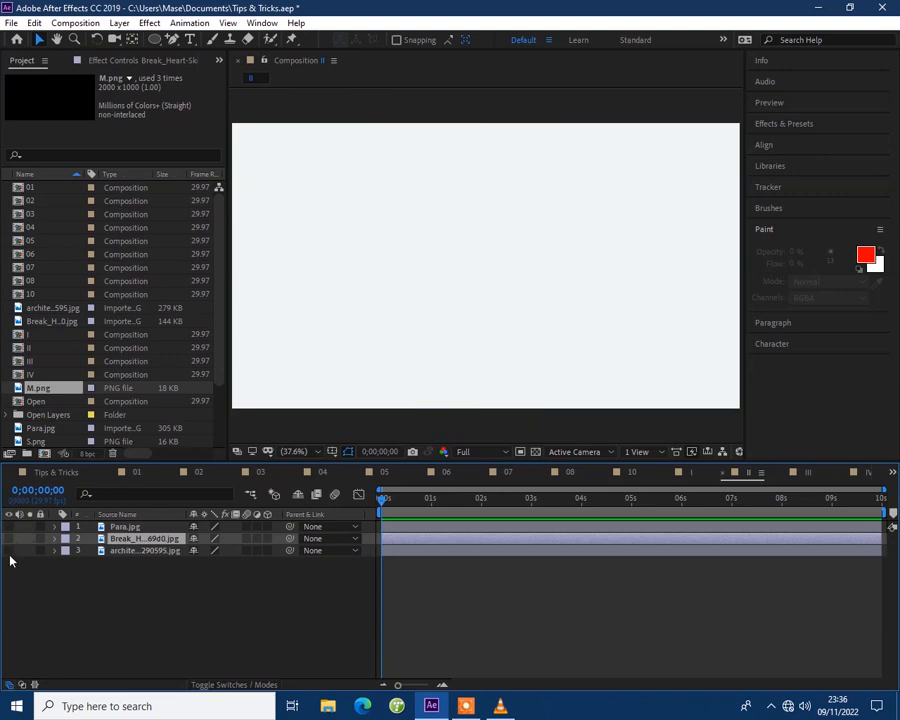
{"action": "left_click", "coordinate": [9, 550]}
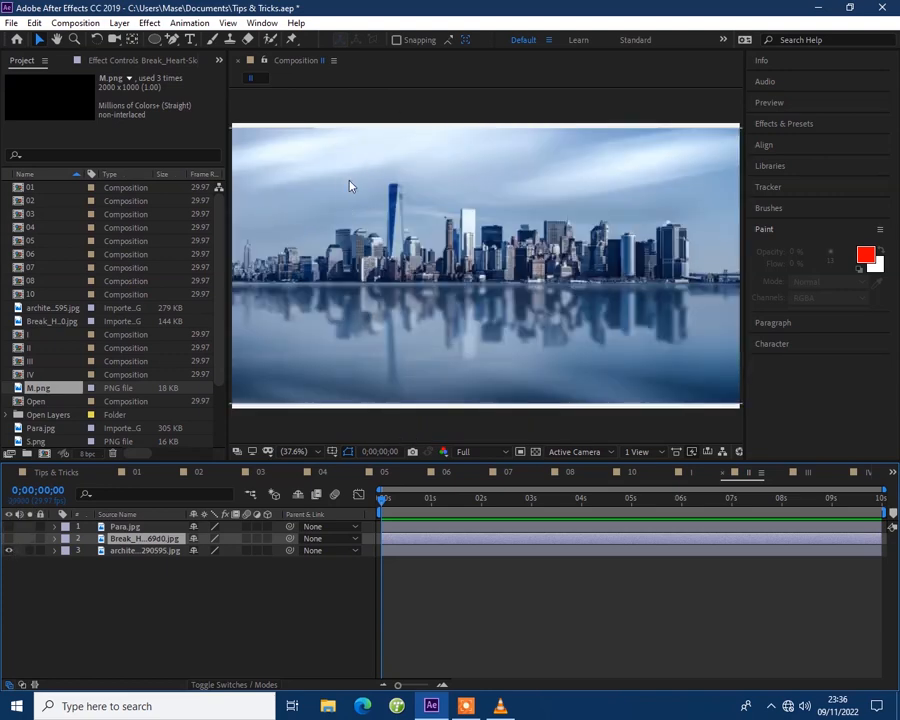
{"action": "right_click", "coordinate": [172, 551]}
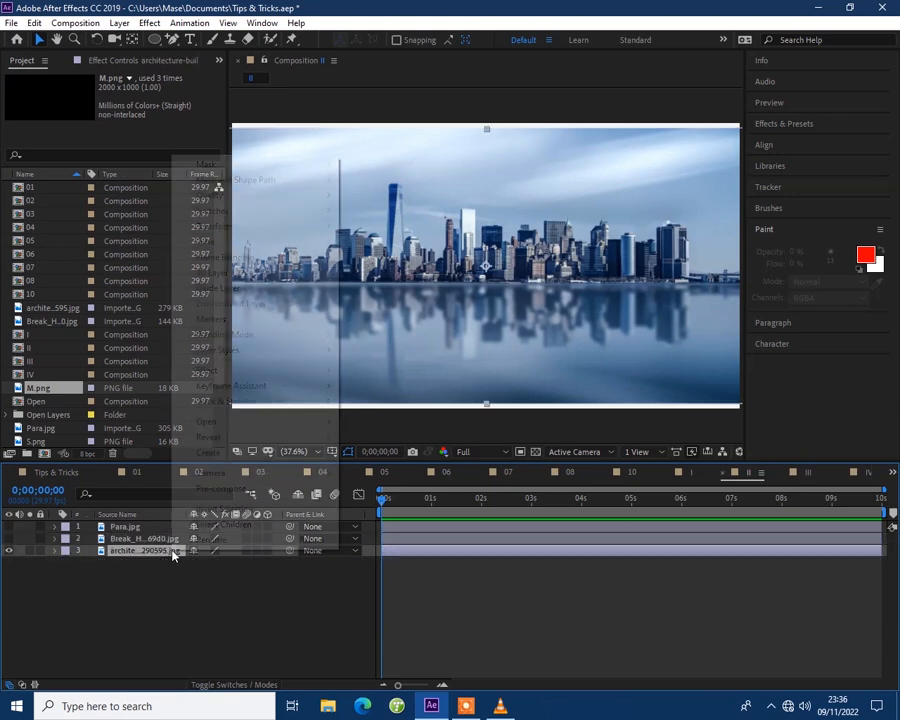
{"action": "mouse_move", "coordinate": [236, 228]}
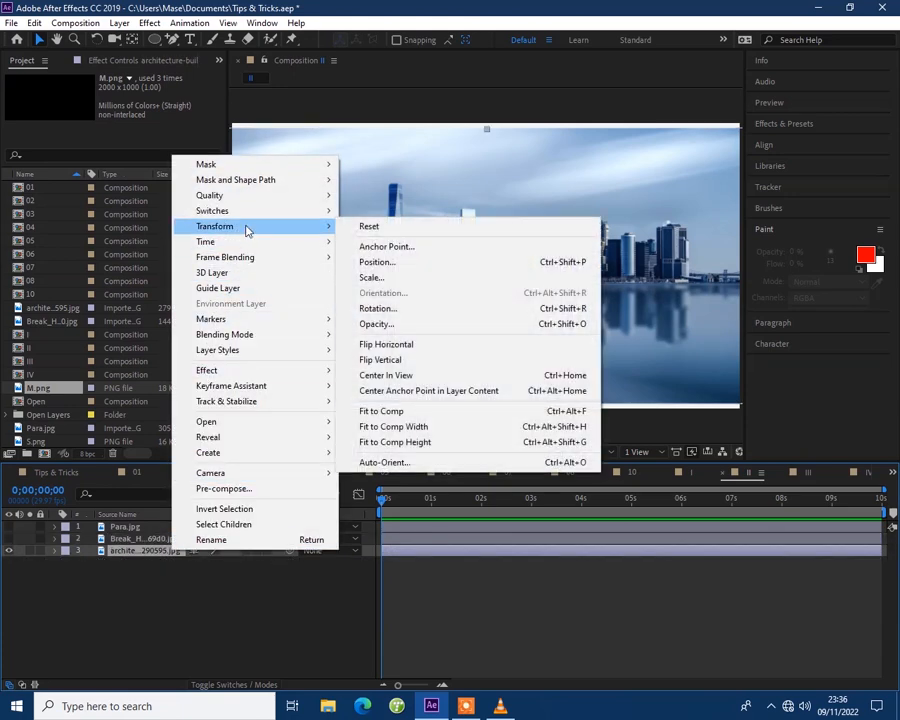
{"action": "left_click", "coordinate": [423, 414]}
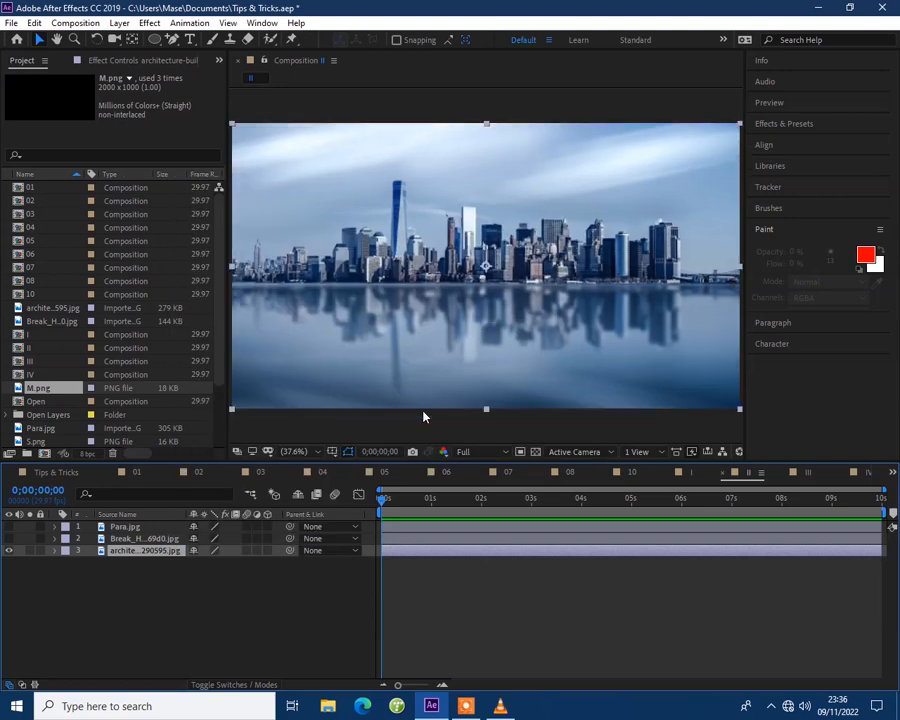
- Open composition III and preview the Keyframe text animation from the start
{"action": "left_click", "coordinate": [795, 476]}
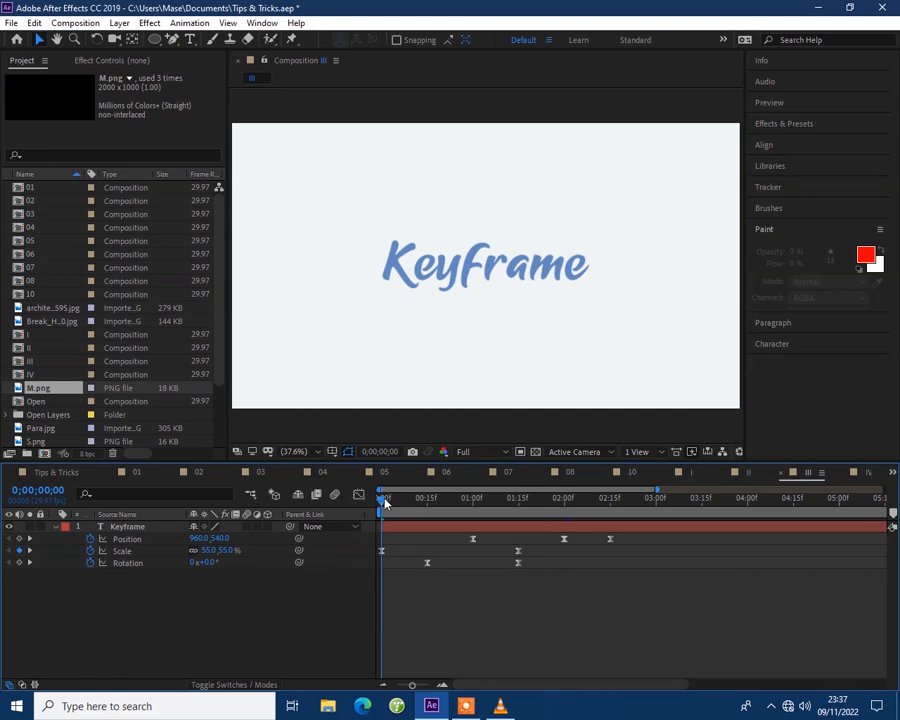
{"action": "key", "text": "space"}
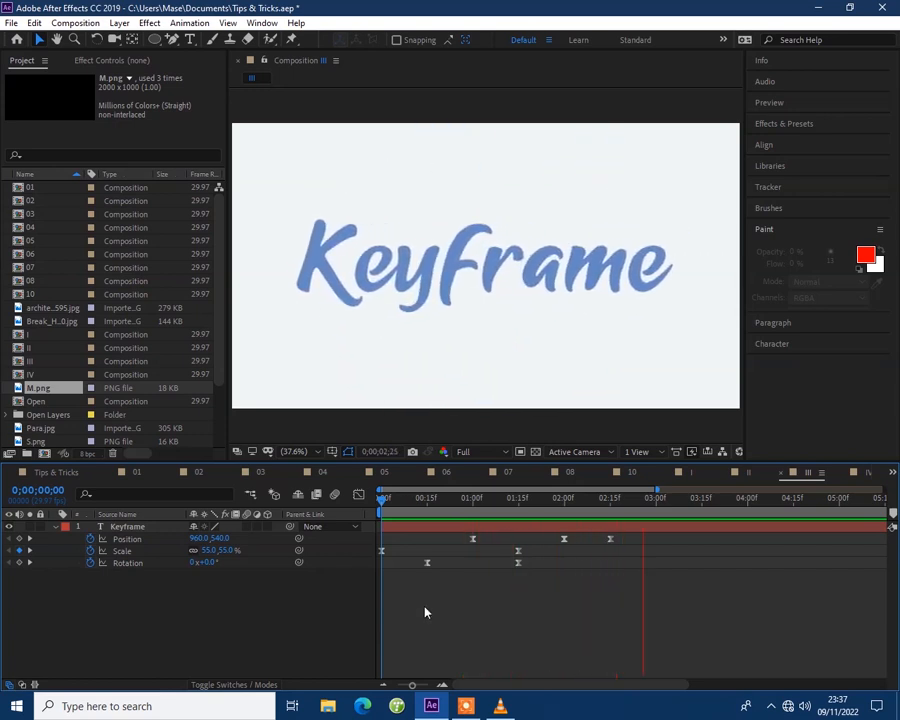
{"action": "left_click_drag", "start_coordinate": [657, 503], "coordinate": [381, 522]}
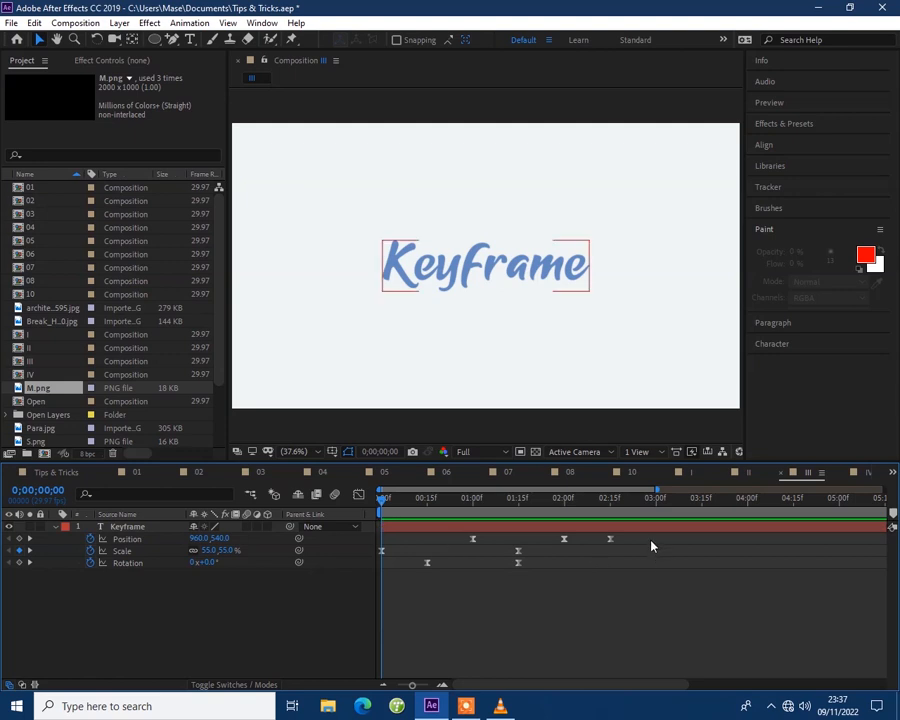
- Stretch the spacing of all Position, Scale and Rotation keyframes proportionally, placing the last one at about 0;00;02;23
{"action": "left_click_drag", "start_coordinate": [651, 542], "coordinate": [355, 590]}
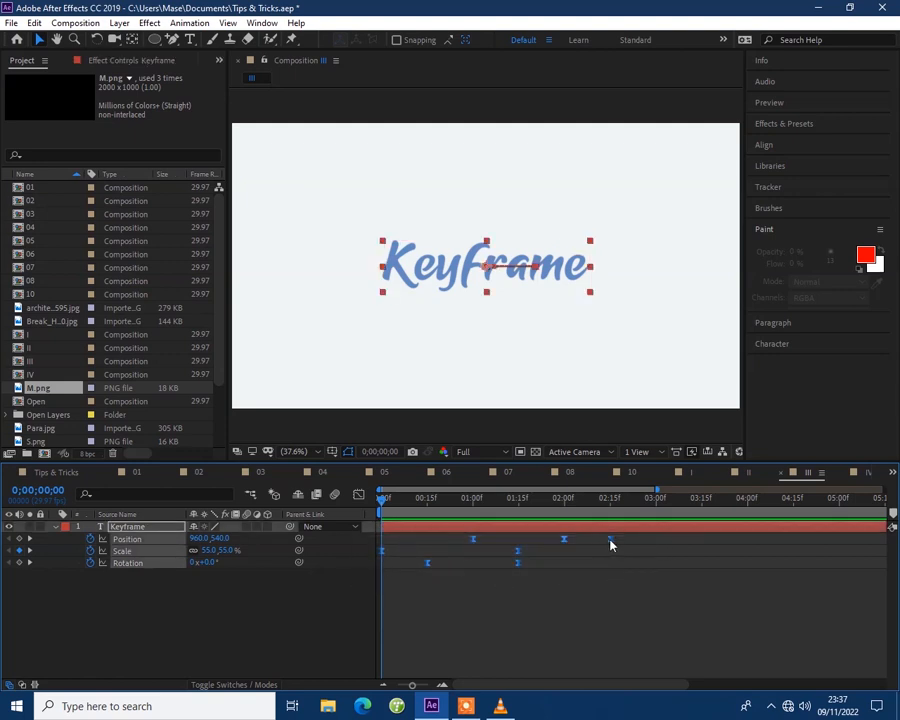
{"action": "left_click_drag", "start_coordinate": [610, 544], "coordinate": [688, 557]}
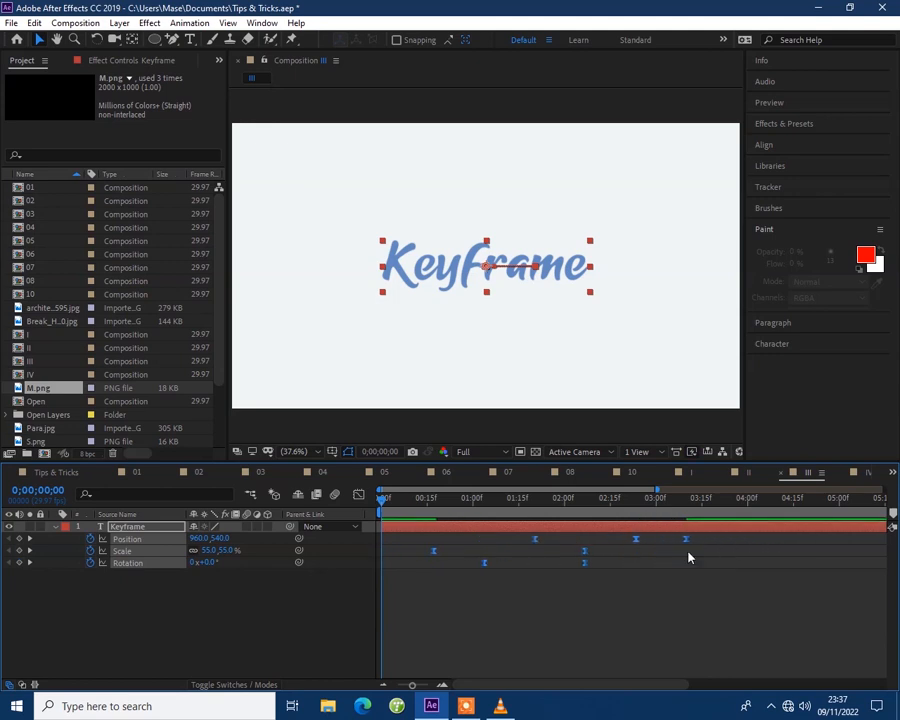
{"action": "key", "text": "ctrl+z"}
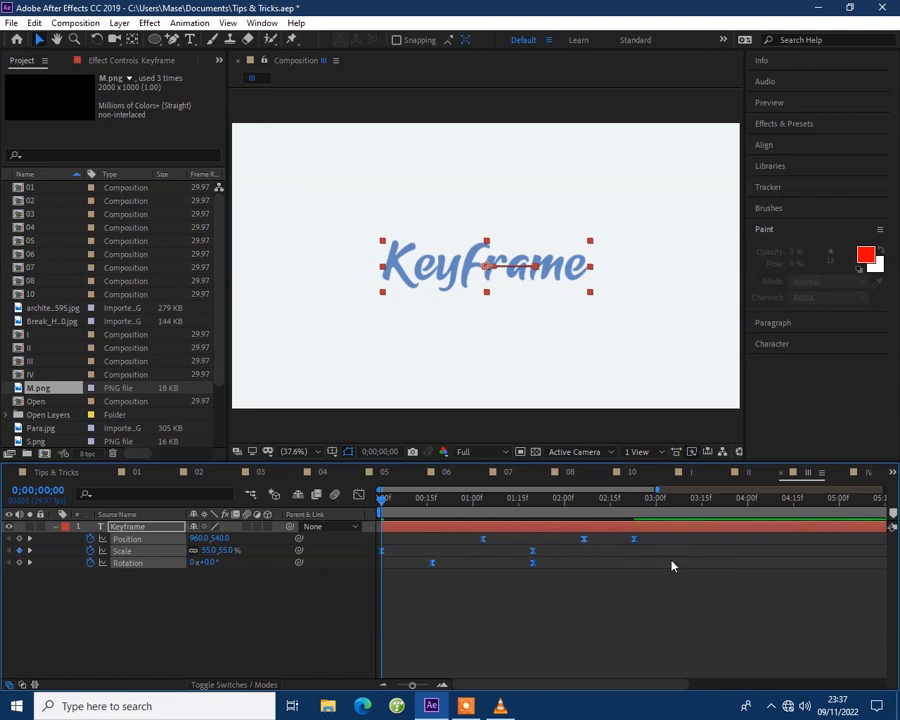
{"action": "left_click", "coordinate": [627, 600]}
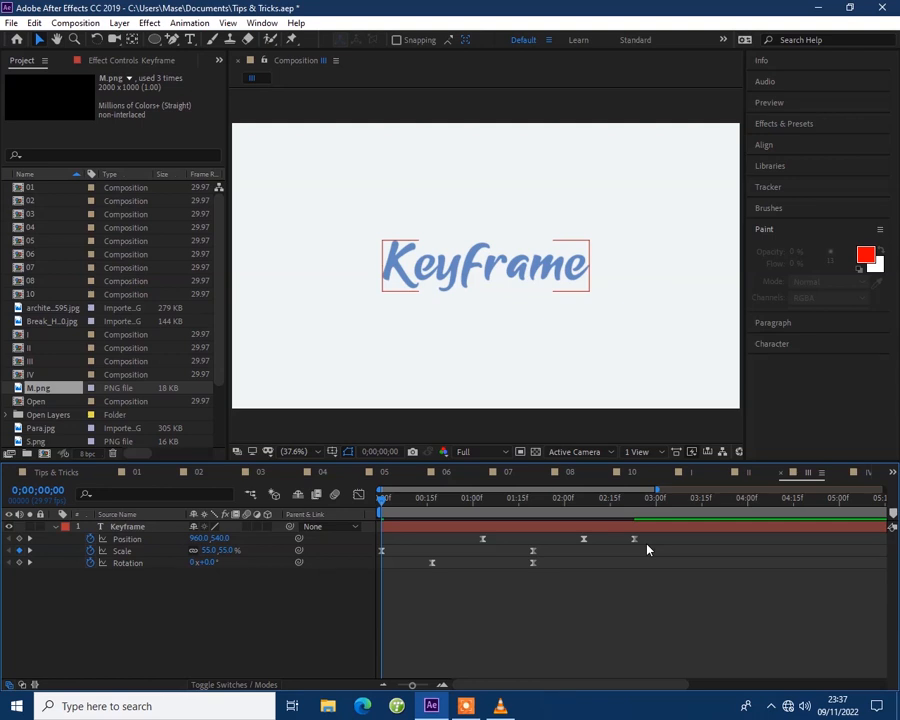
- Play the stretched animation and step back through its keyframes to 0;00;00;17
{"action": "key", "text": "space"}
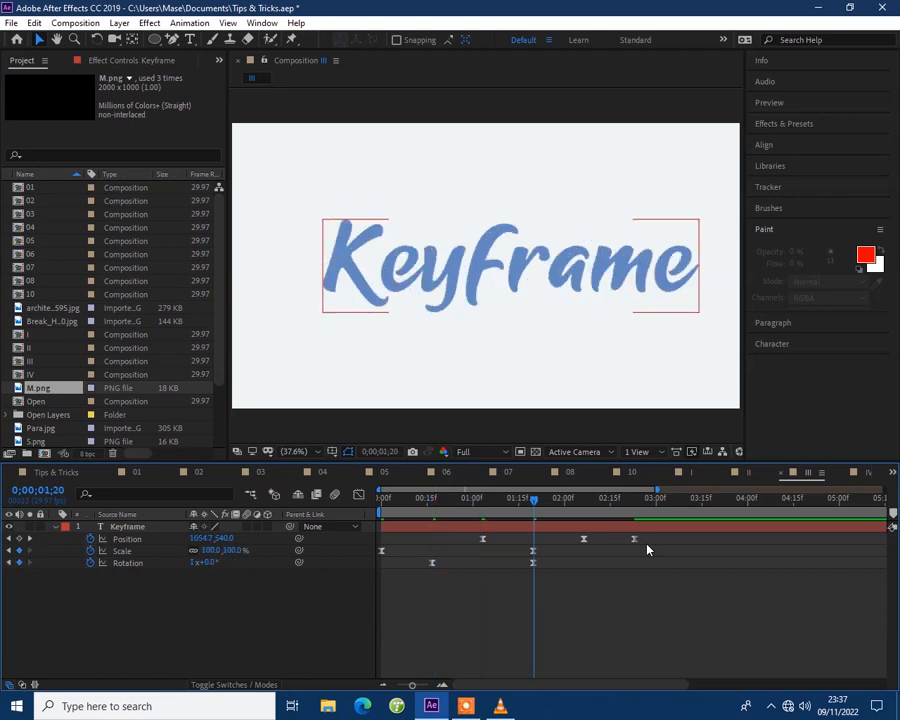
{"action": "key", "text": "j"}
{"action": "key", "text": "j"}
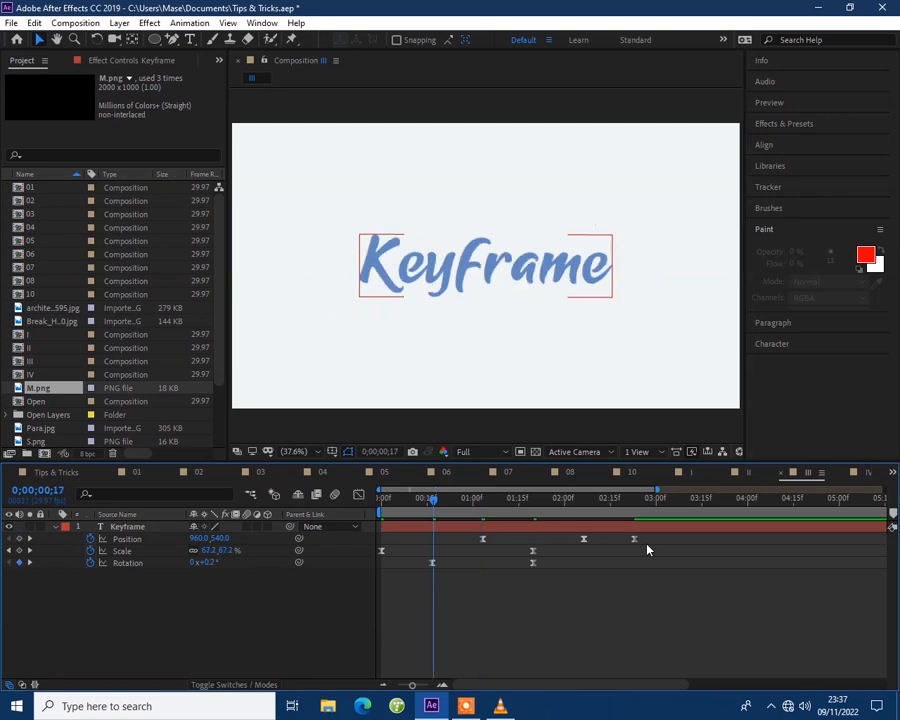
- Time-reverse the two Scale keyframes of the Keyframe text layer and preview the animation from the start
{"action": "left_click_drag", "start_coordinate": [551, 549], "coordinate": [381, 562]}
{"action": "right_click", "coordinate": [532, 552]}
{"action": "mouse_move", "coordinate": [602, 544]}
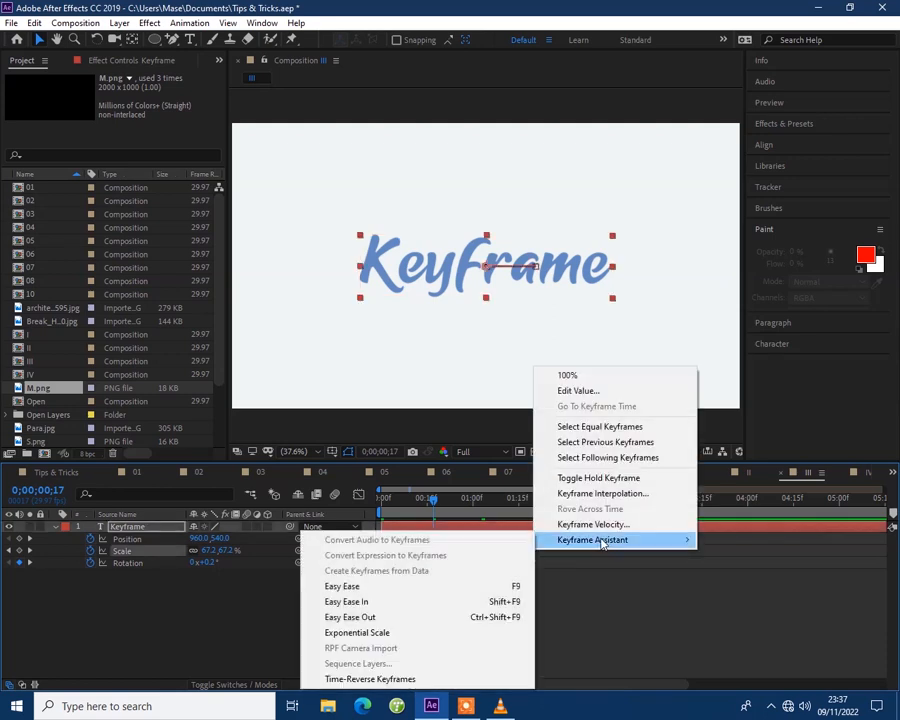
{"action": "left_click", "coordinate": [409, 684]}
{"action": "left_click_drag", "start_coordinate": [421, 505], "coordinate": [367, 514]}
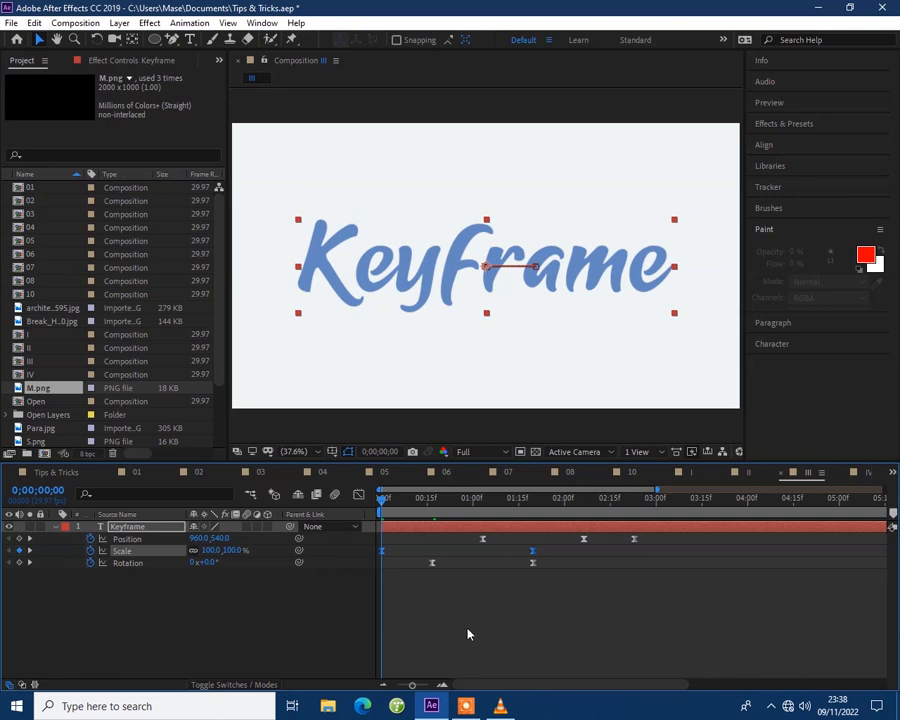
{"action": "key", "text": "space"}
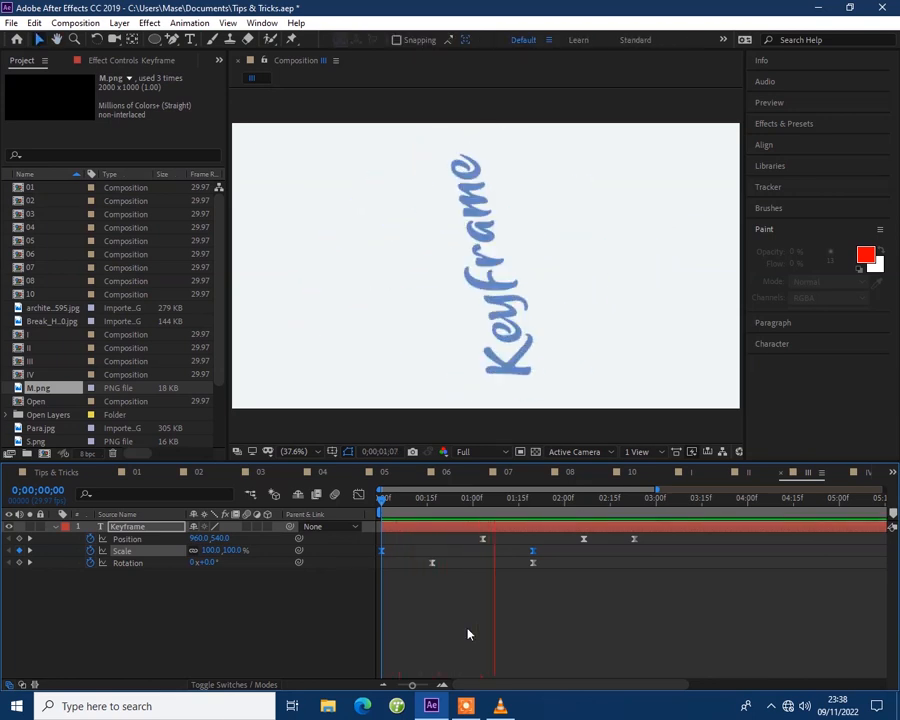
{"action": "key", "text": "space"}
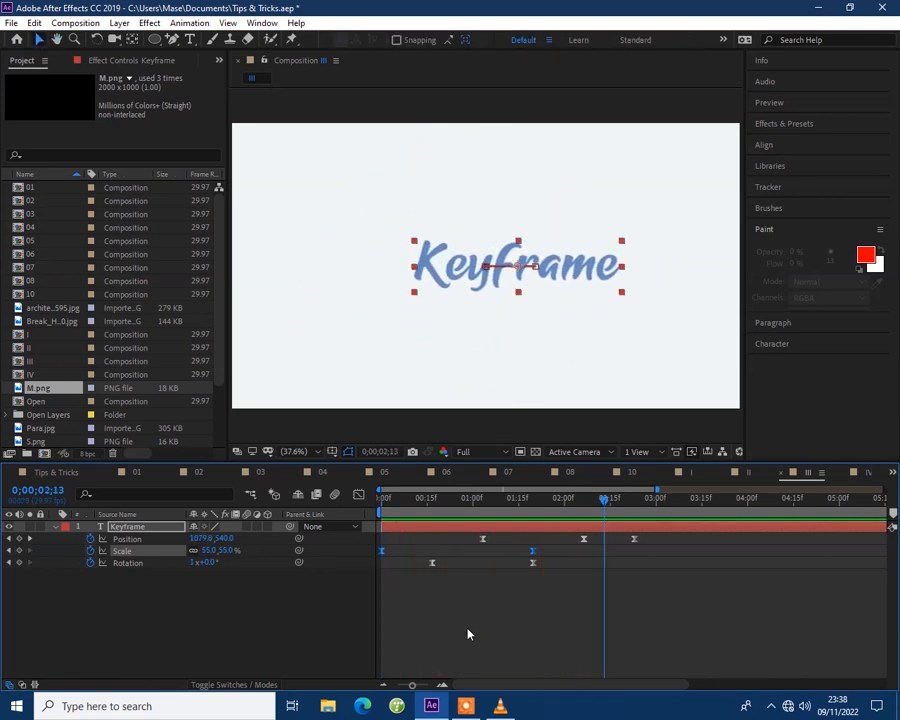
- Undo the Scale keyframe reversal and the keyframe stretching, and preview the original animation
{"action": "key", "text": "ctrl+z"}
{"action": "key", "text": "ctrl+z"}
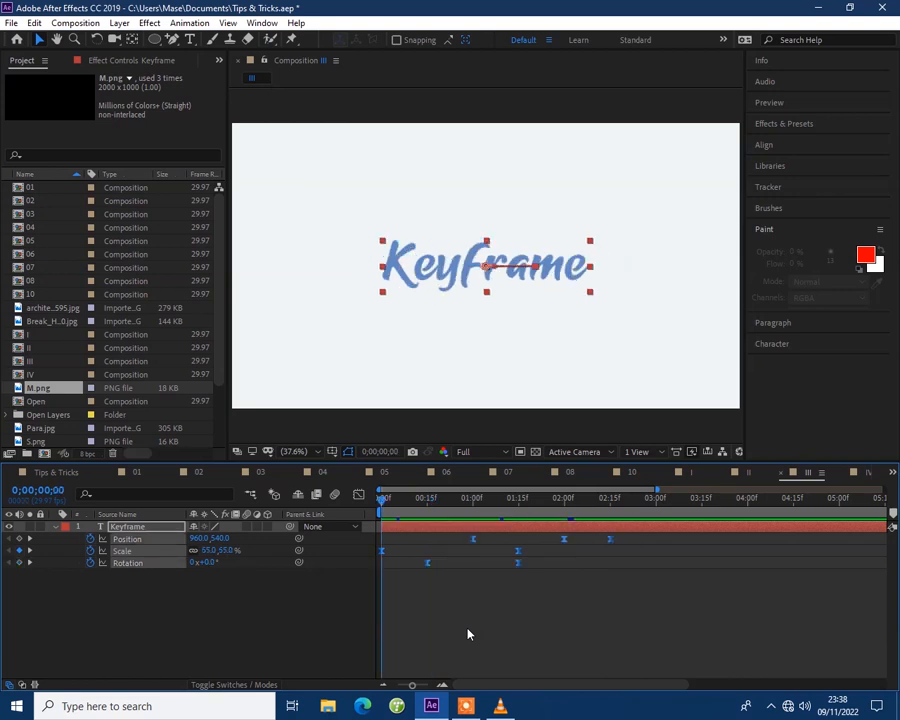
{"action": "key", "text": "space"}
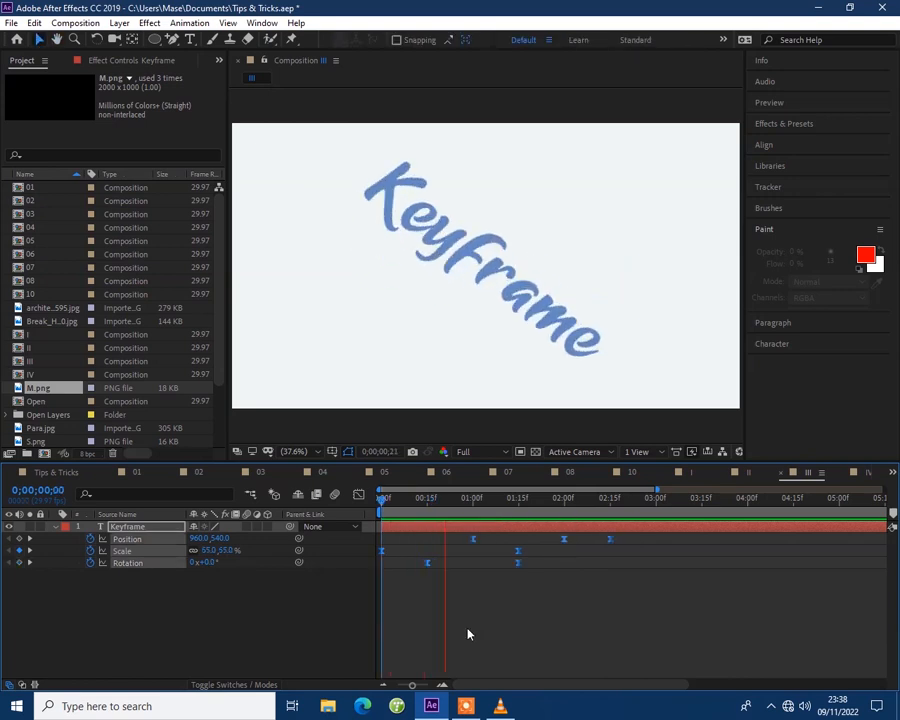
{"action": "key", "text": "space"}
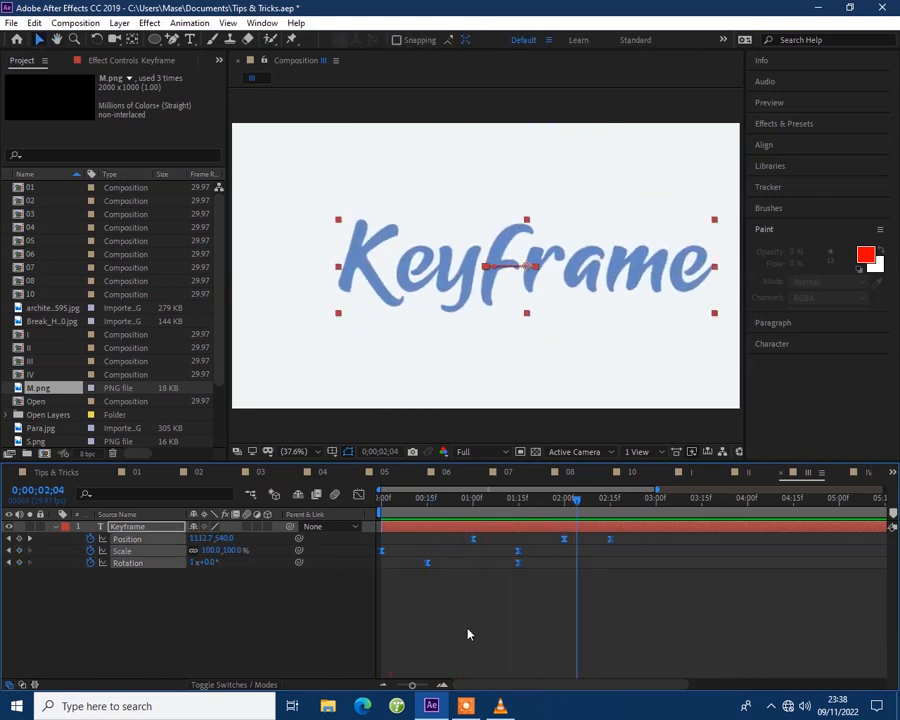
- In composition IV, keyframe Shape Layer 1's Position at the start and add 450 to its X value at 0;00;03;01
{"action": "left_click", "coordinate": [862, 476]}
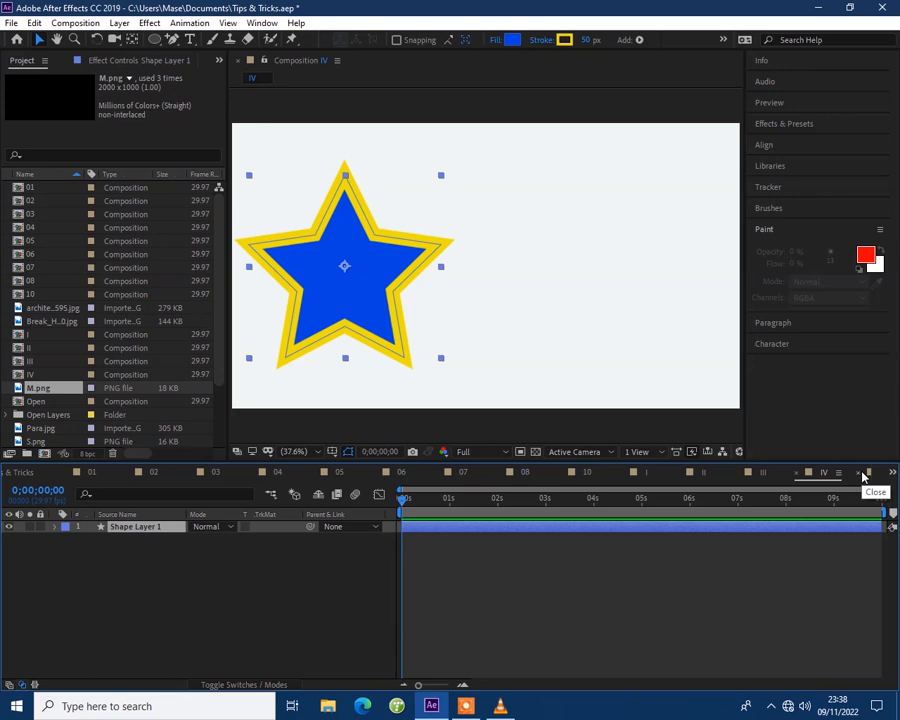
{"action": "key", "text": "p"}
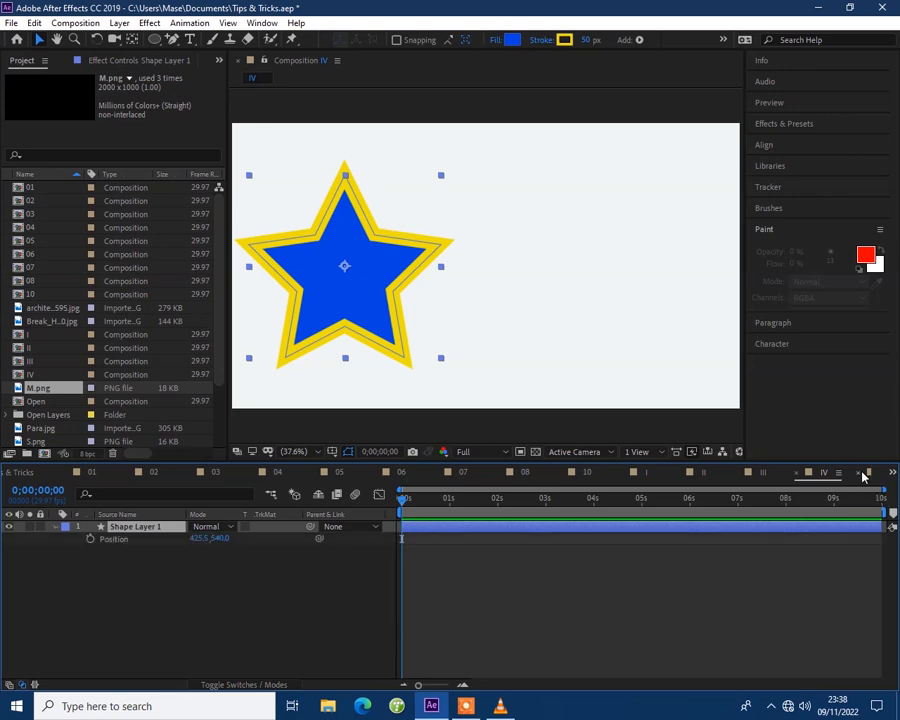
{"action": "left_click", "coordinate": [90, 538]}
{"action": "left_click_drag", "start_coordinate": [401, 497], "coordinate": [548, 499]}
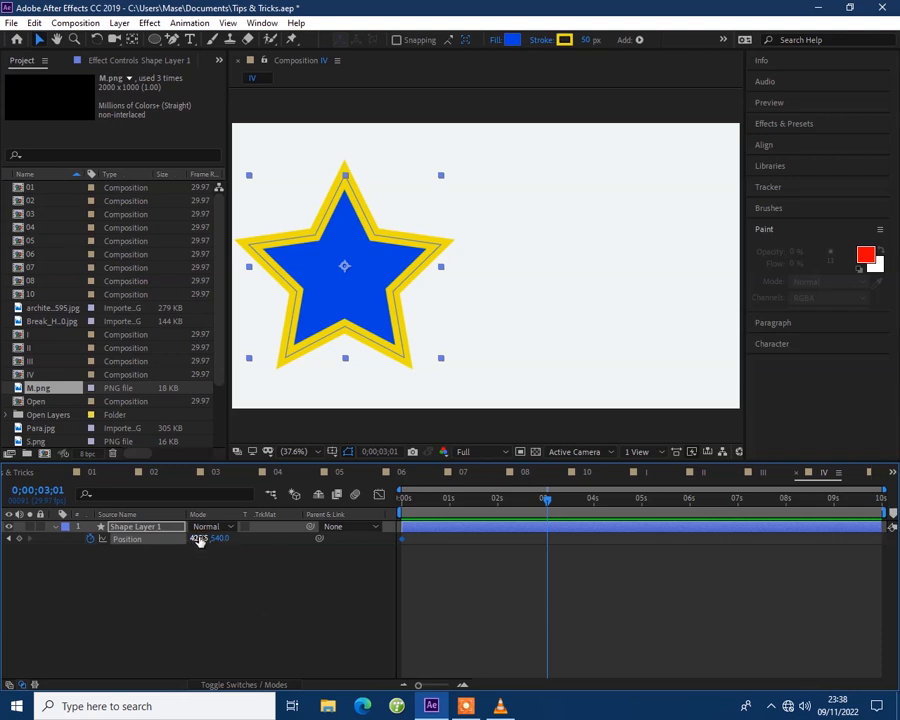
{"action": "left_click", "coordinate": [199, 540]}
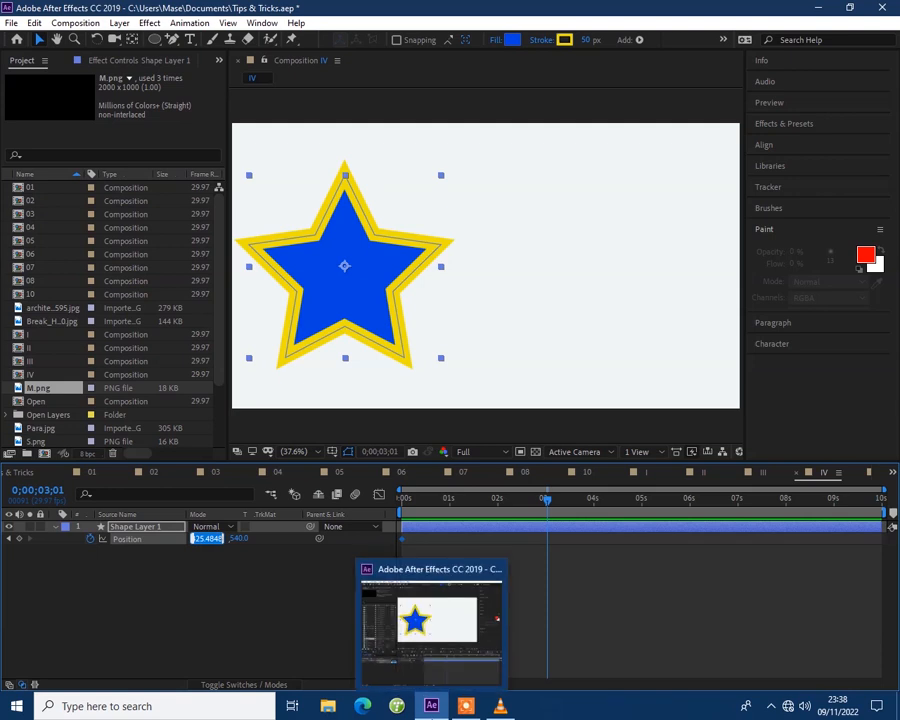
{"action": "type", "text": "+"}
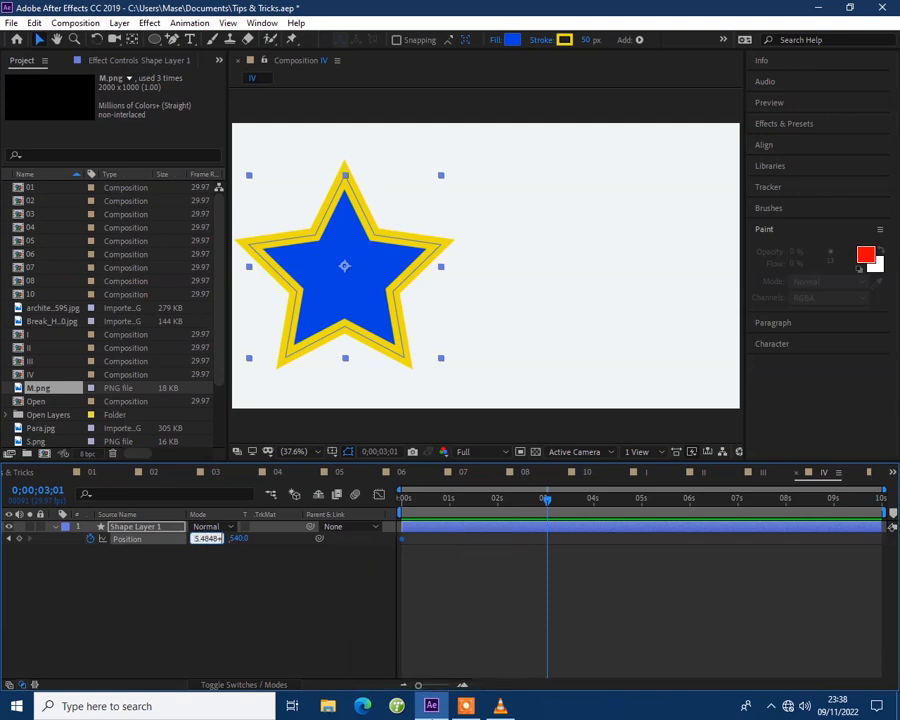
{"action": "type", "text": "450"}
{"action": "key", "text": "Return"}
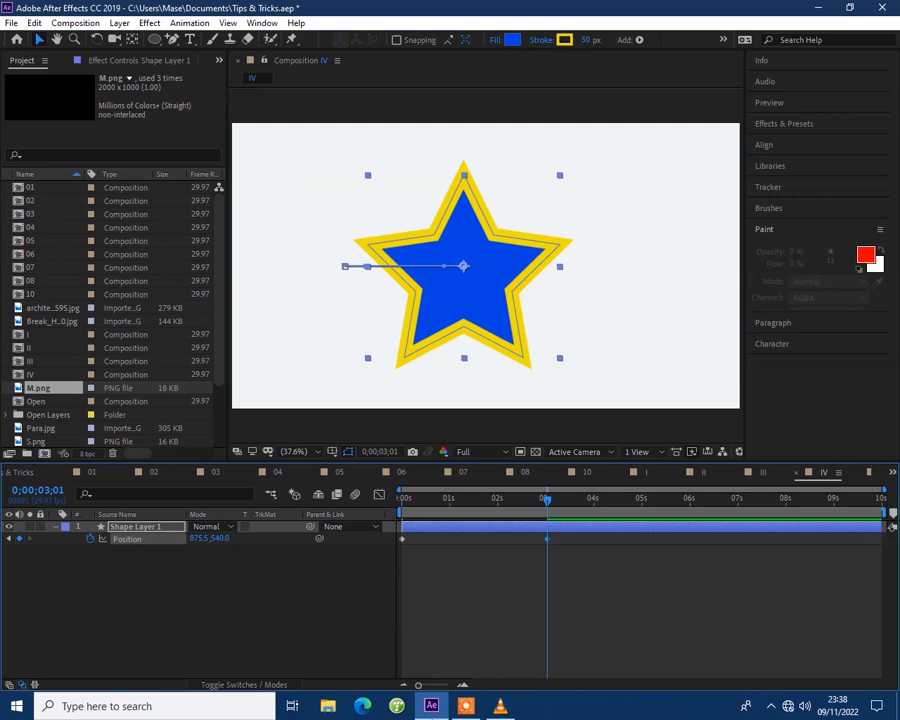
- Keyframe Shape Layer 1's Scale at 0;00;03;01 and multiply it by 2 at 0;00;05;29
{"action": "key", "text": "s"}
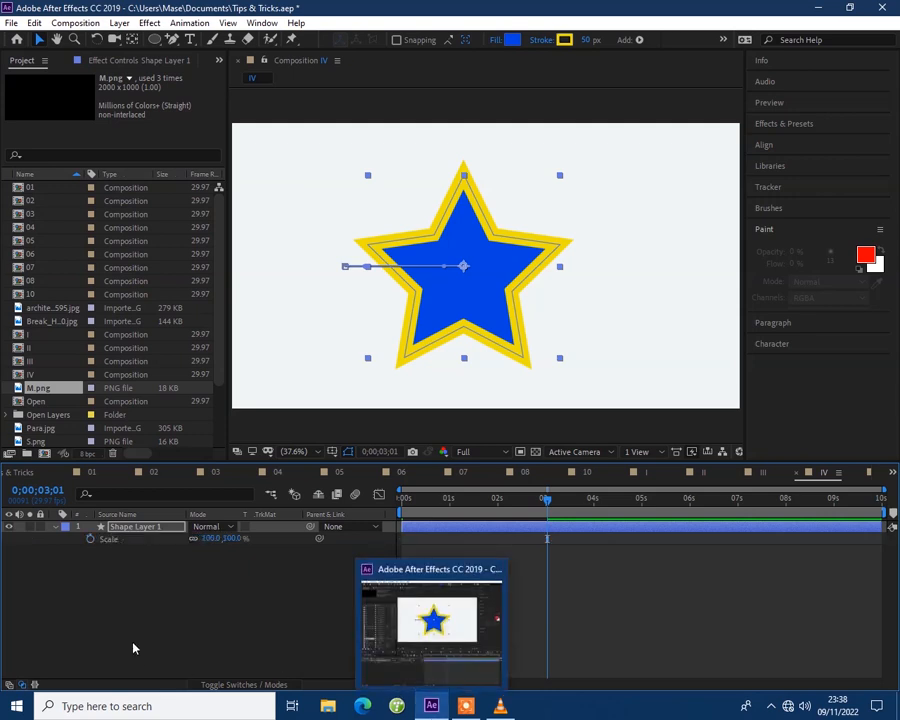
{"action": "left_click", "coordinate": [90, 539]}
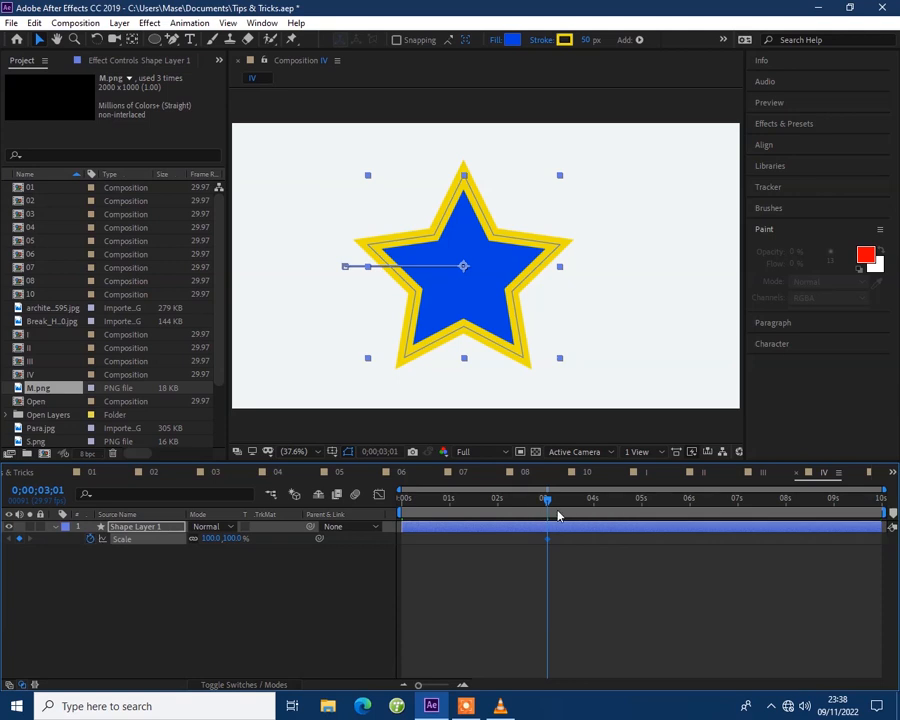
{"action": "left_click_drag", "start_coordinate": [554, 499], "coordinate": [692, 498]}
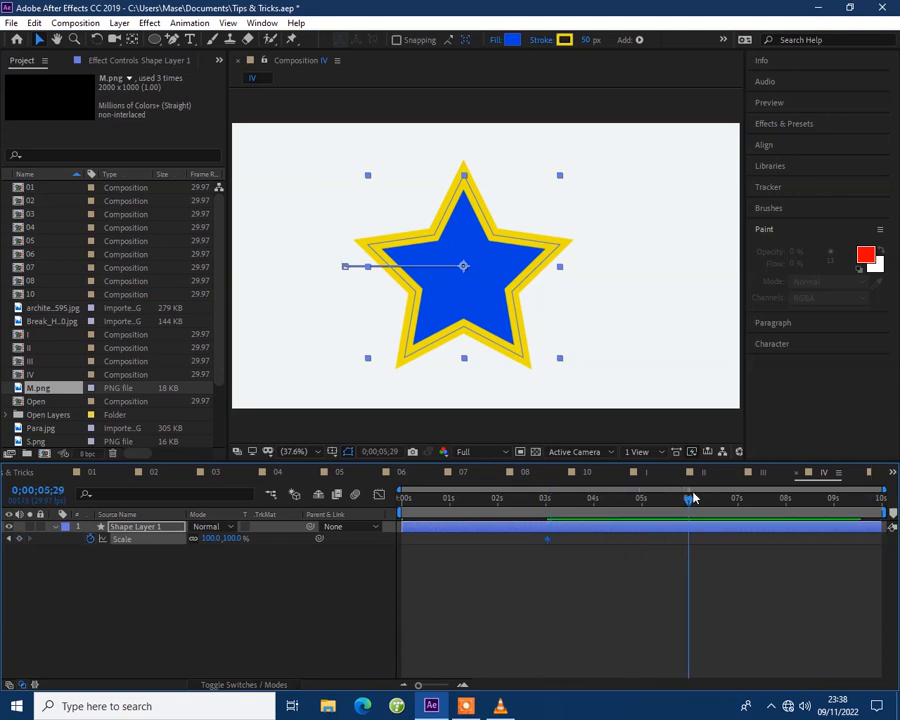
{"action": "left_click", "coordinate": [211, 538]}
{"action": "type", "text": "*"}
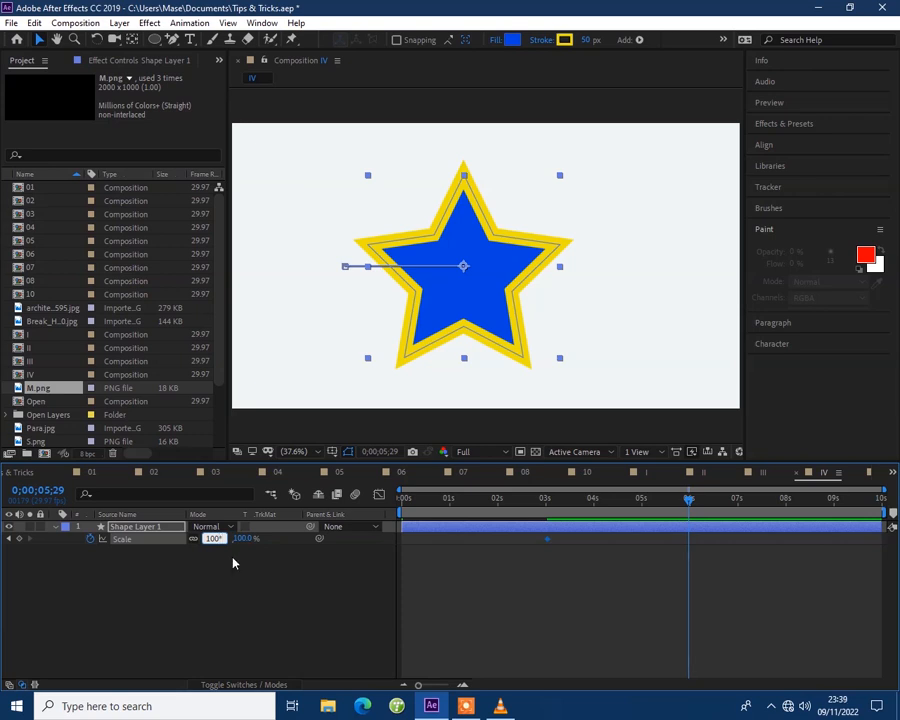
{"action": "type", "text": "2"}
{"action": "key", "text": "Return"}
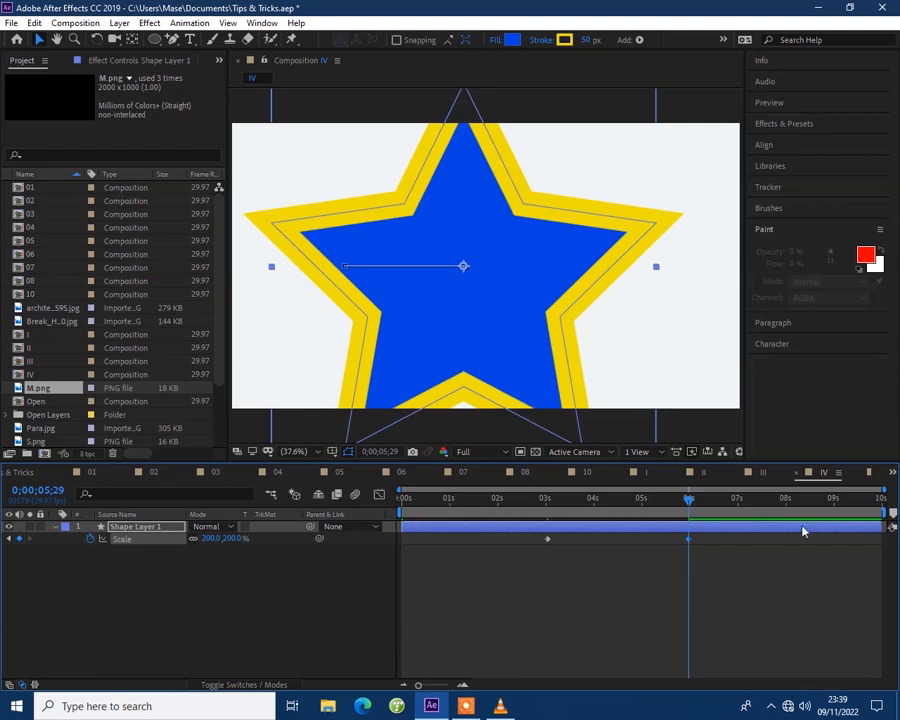
- In composition V, create shape outlines from the Shapes text layer with Create Shapes from Text
{"action": "left_click", "coordinate": [868, 472]}
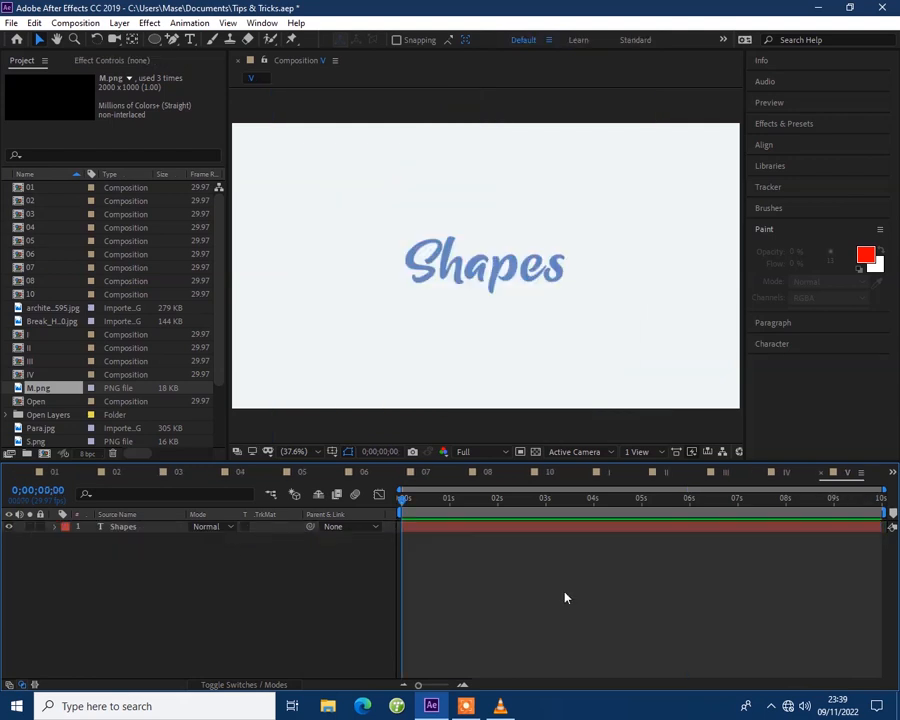
{"action": "left_click", "coordinate": [462, 527]}
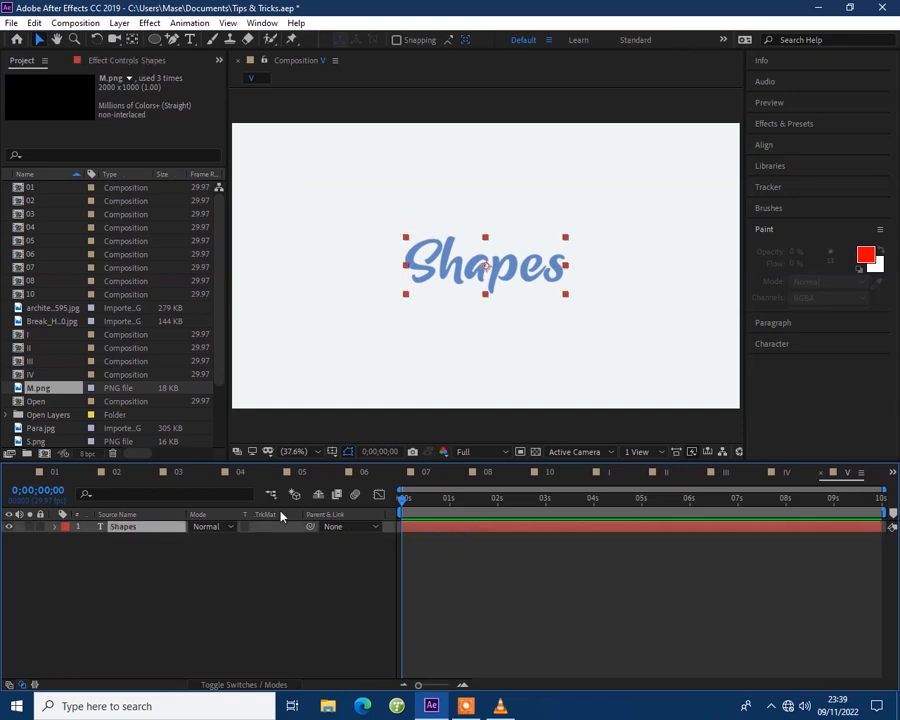
{"action": "right_click", "coordinate": [471, 271]}
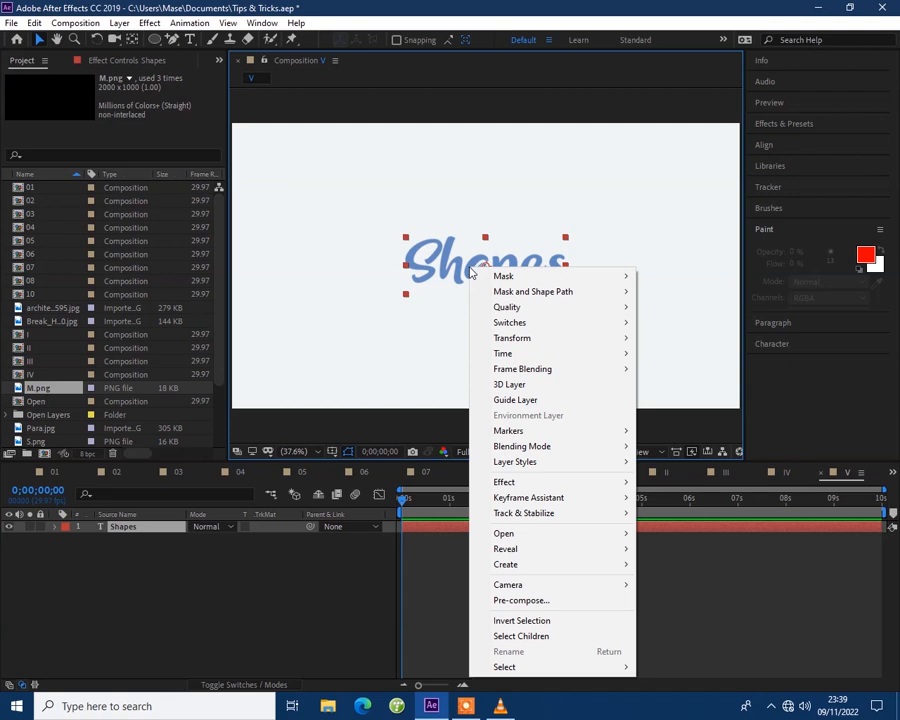
{"action": "left_click", "coordinate": [195, 39]}
{"action": "right_click", "coordinate": [459, 274]}
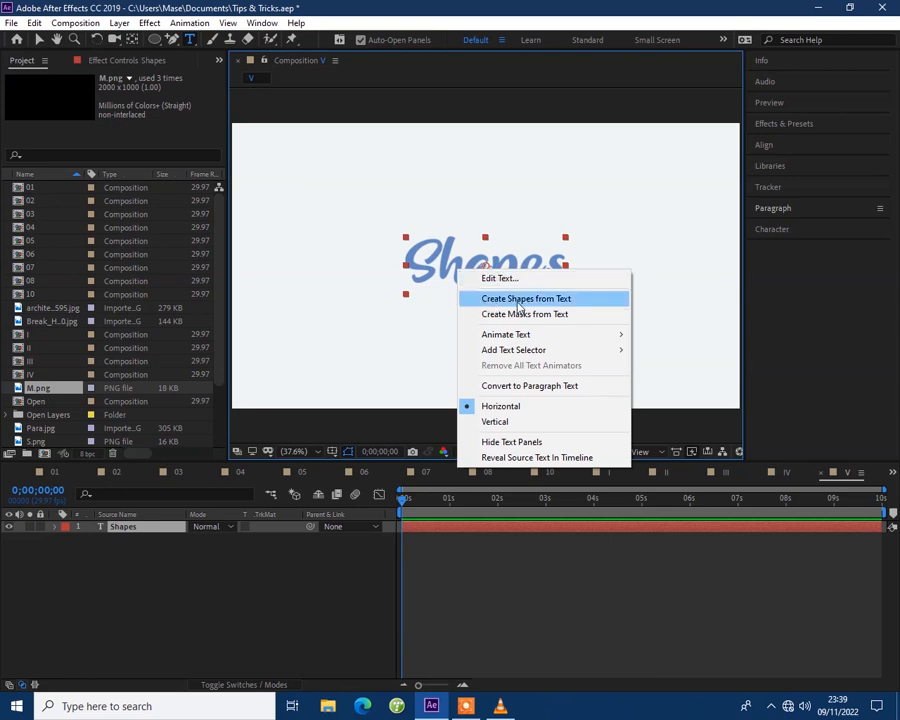
{"action": "left_click", "coordinate": [526, 299]}
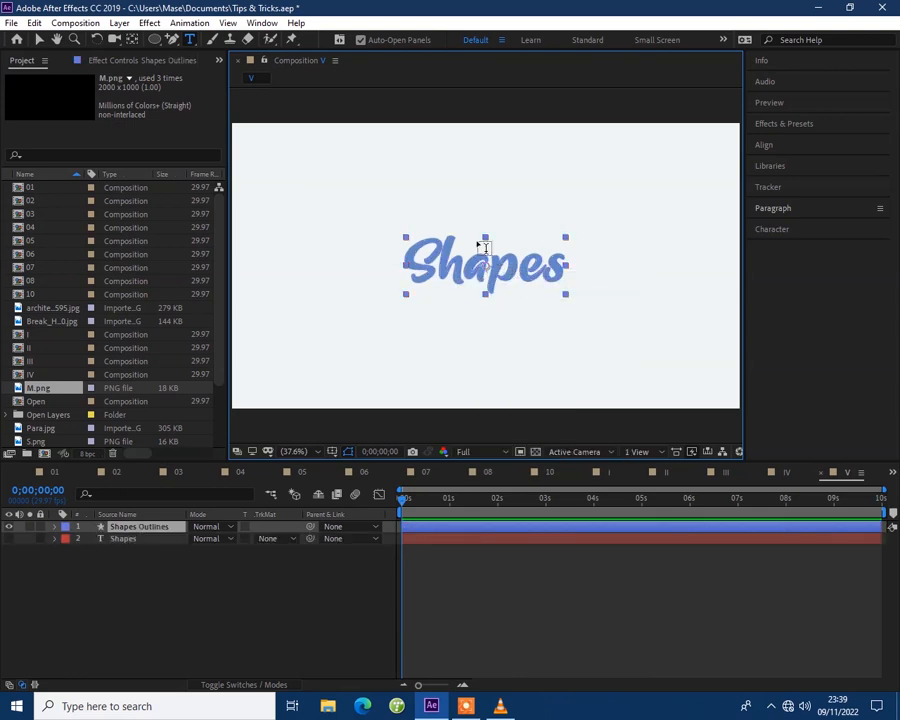
- With the Pen tool, pull a vertex outward on each of the letters a and p in Shapes Outlines, and deselect the layer
{"action": "left_click_drag", "start_coordinate": [172, 39], "coordinate": [210, 42]}
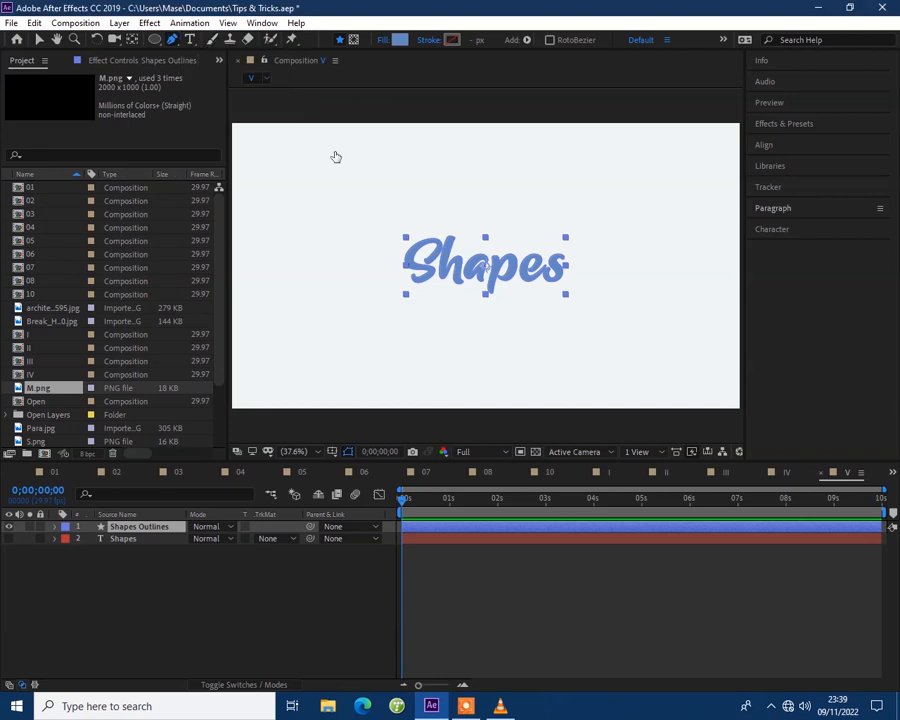
{"action": "scroll", "coordinate": [530, 283], "scroll_direction": "up", "scroll_amount": 4}
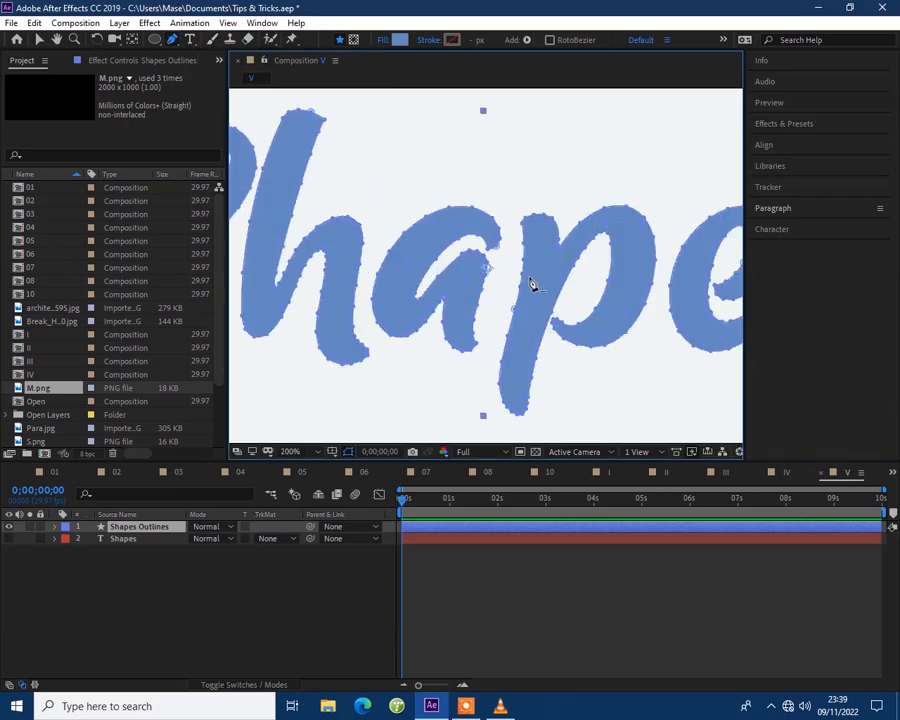
{"action": "scroll", "coordinate": [531, 284], "scroll_direction": "up", "scroll_amount": 2}
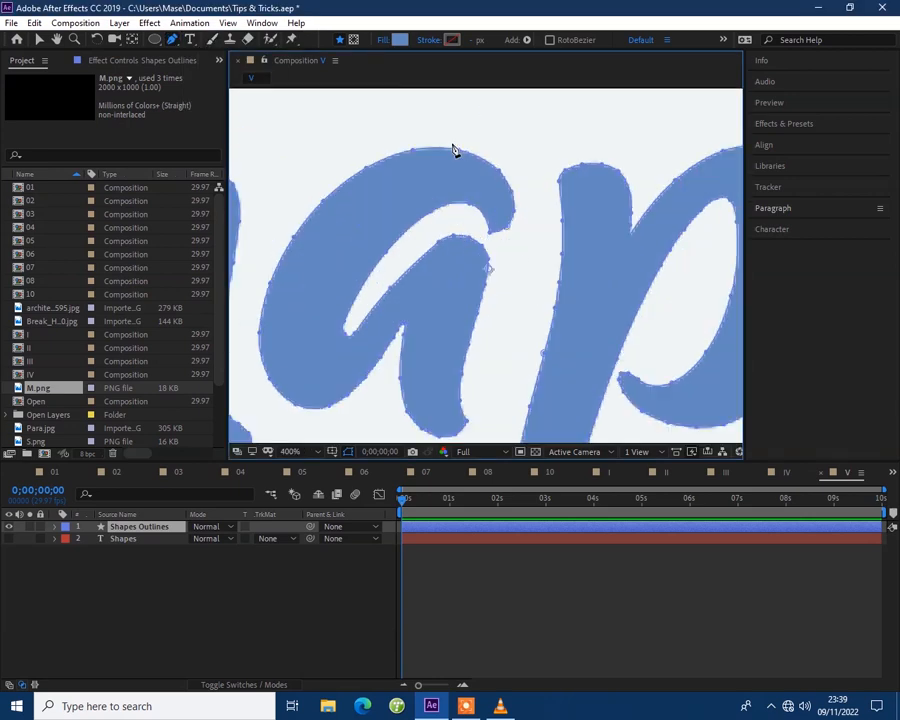
{"action": "left_click_drag", "start_coordinate": [455, 152], "coordinate": [548, 108]}
{"action": "left_click", "coordinate": [528, 250]}
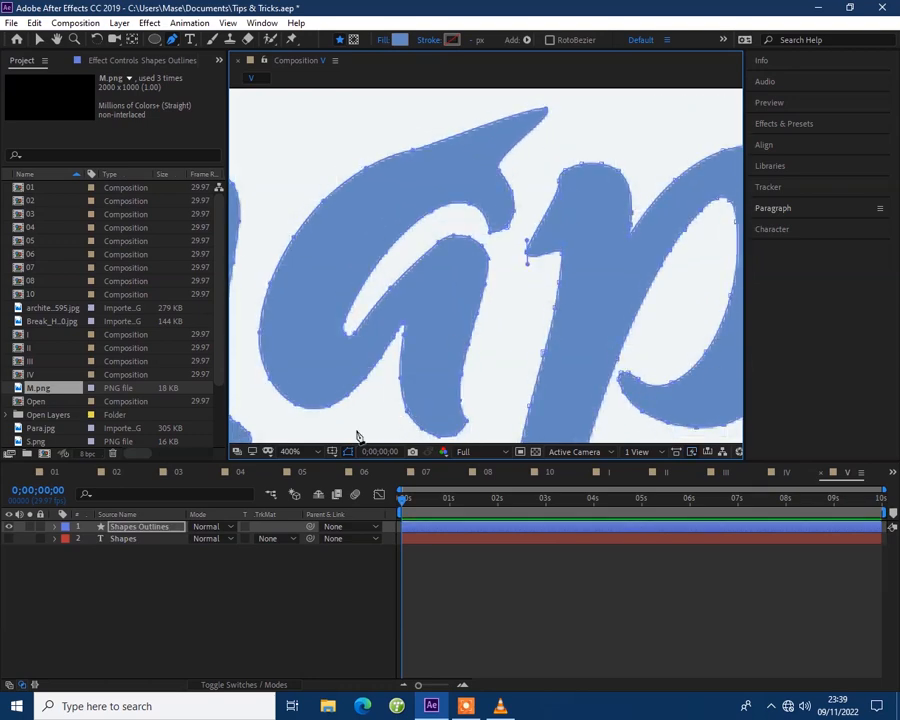
{"action": "left_click", "coordinate": [322, 452]}
{"action": "left_click", "coordinate": [346, 220]}
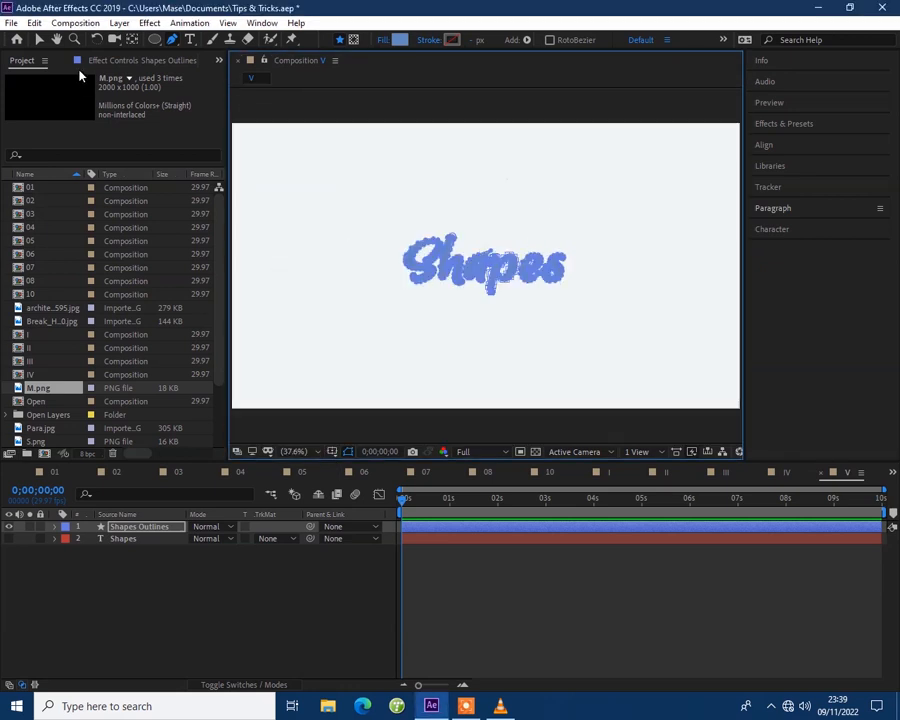
{"action": "left_click", "coordinate": [39, 38]}
{"action": "left_click", "coordinate": [233, 593]}
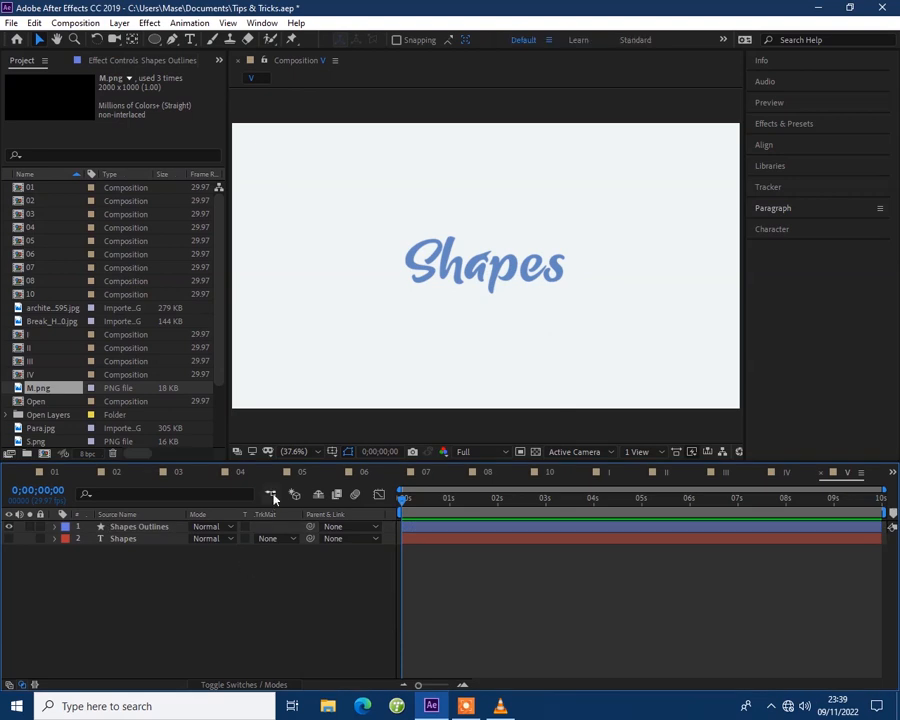
- Draw a black circle above and to the left of the Shapes lettering as a new shape layer, and undo it
{"action": "left_click", "coordinate": [156, 40]}
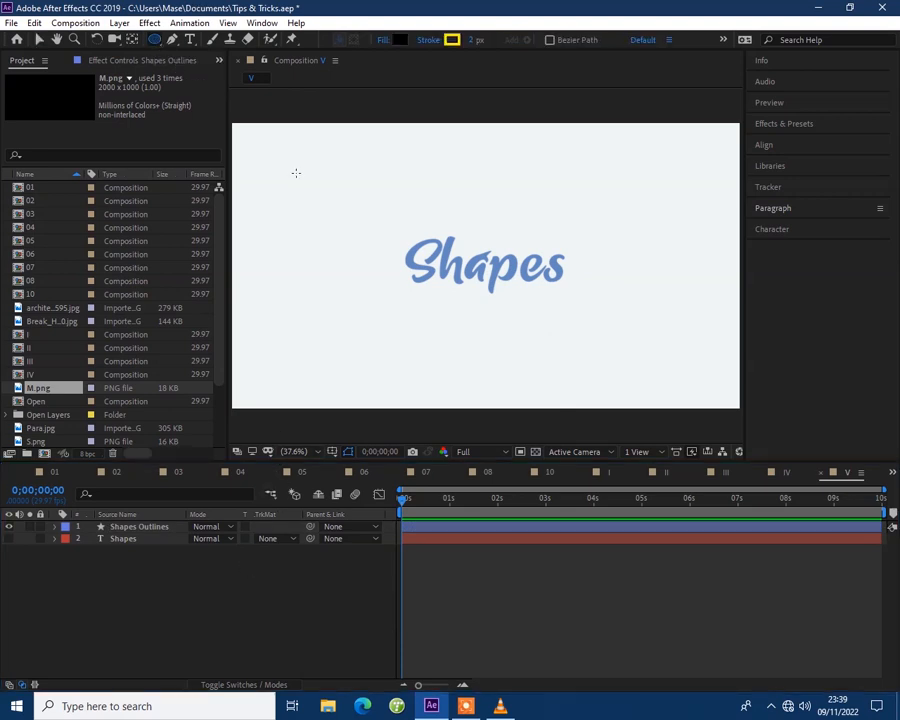
{"action": "left_click_drag", "start_coordinate": [298, 175], "coordinate": [396, 272]}
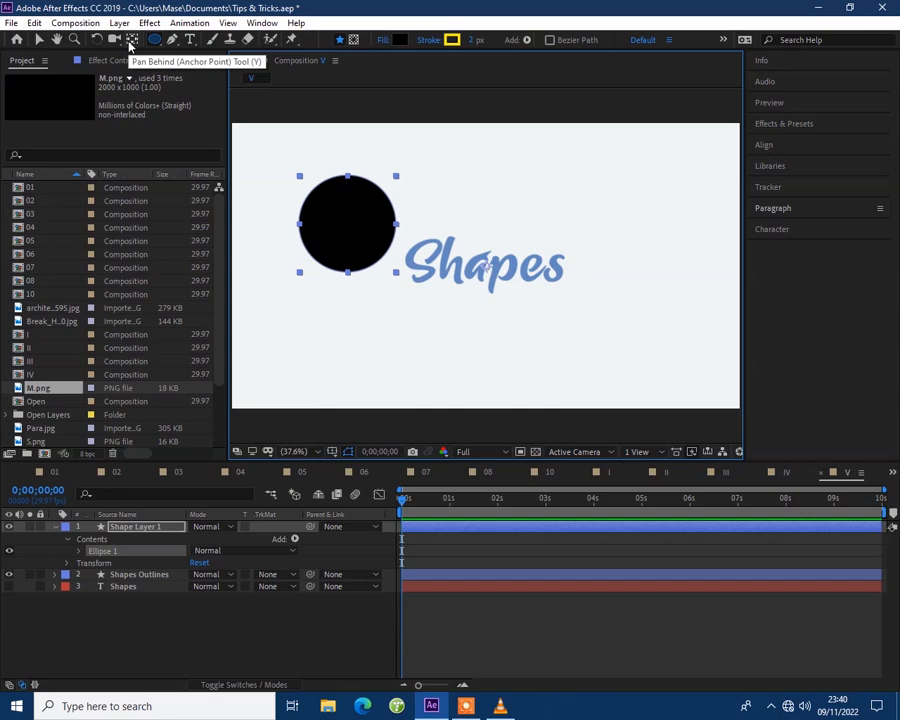
{"action": "key", "text": "ctrl+z"}
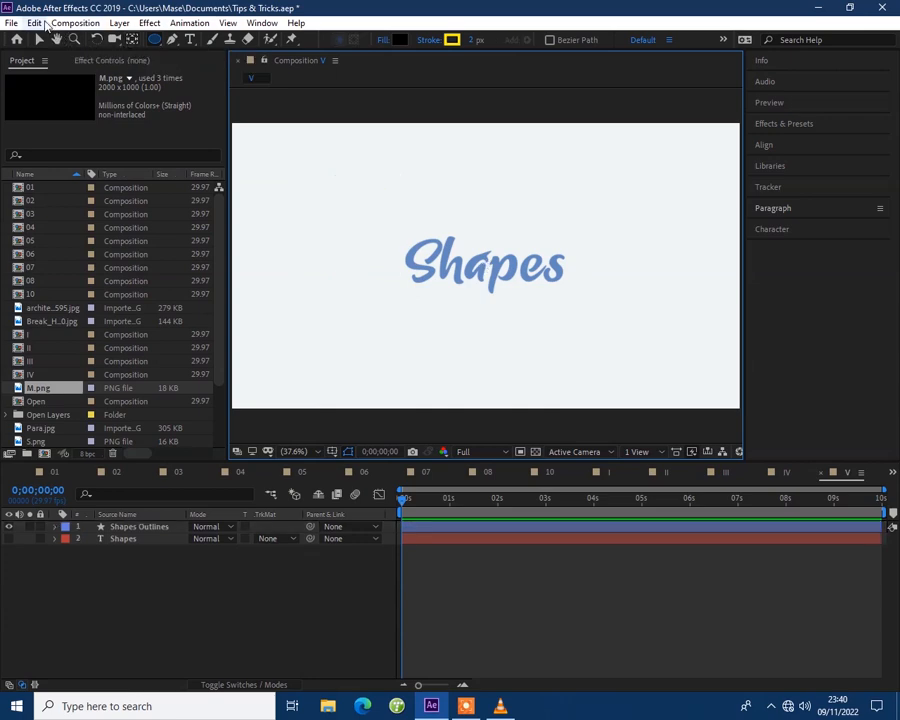
- Enable Center Anchor Point in New Shape Layers in the General preferences and draw a black circle above and left of the Shapes lettering
{"action": "left_click", "coordinate": [37, 24]}
{"action": "mouse_move", "coordinate": [94, 415]}
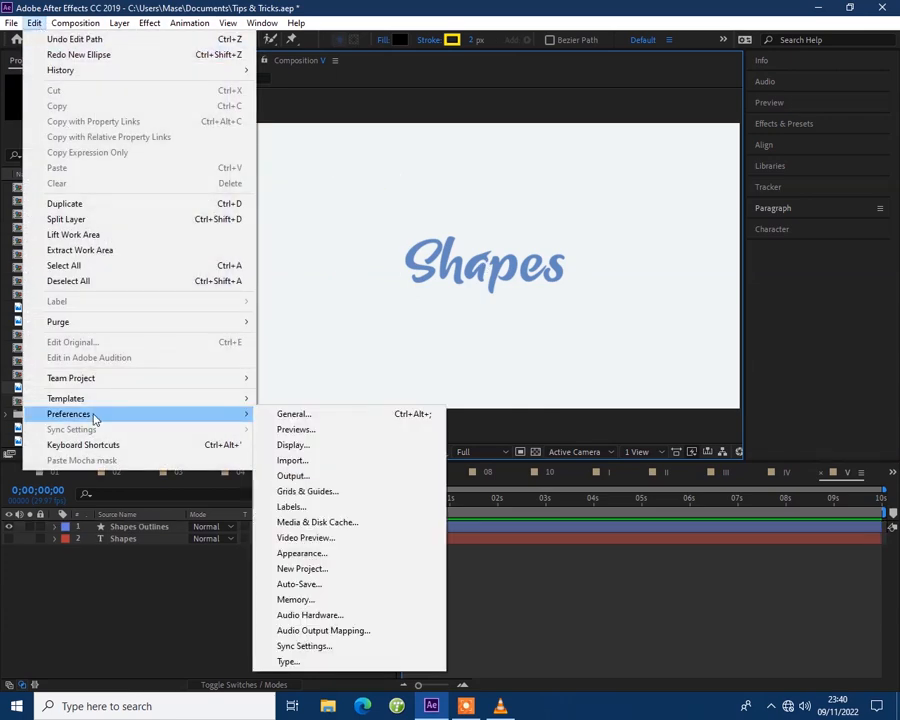
{"action": "left_click", "coordinate": [309, 416]}
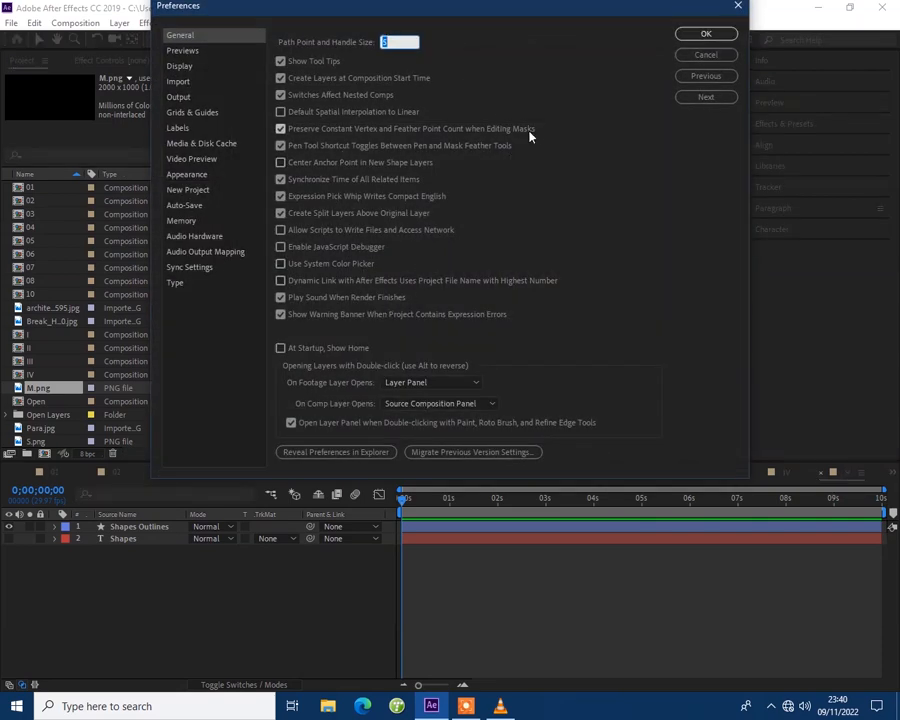
{"action": "left_click", "coordinate": [281, 163]}
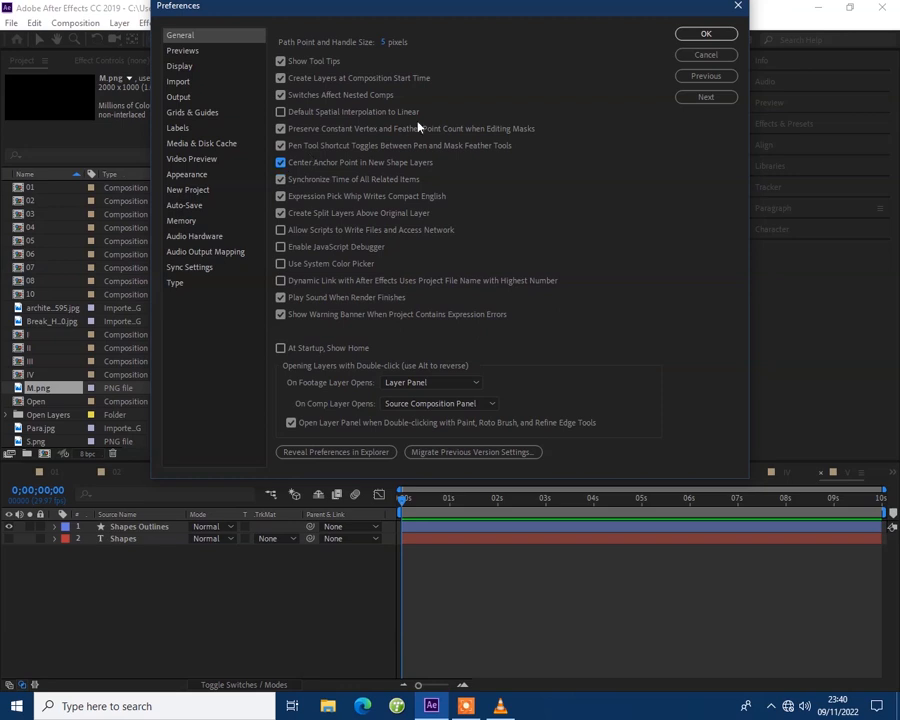
{"action": "left_click", "coordinate": [706, 36]}
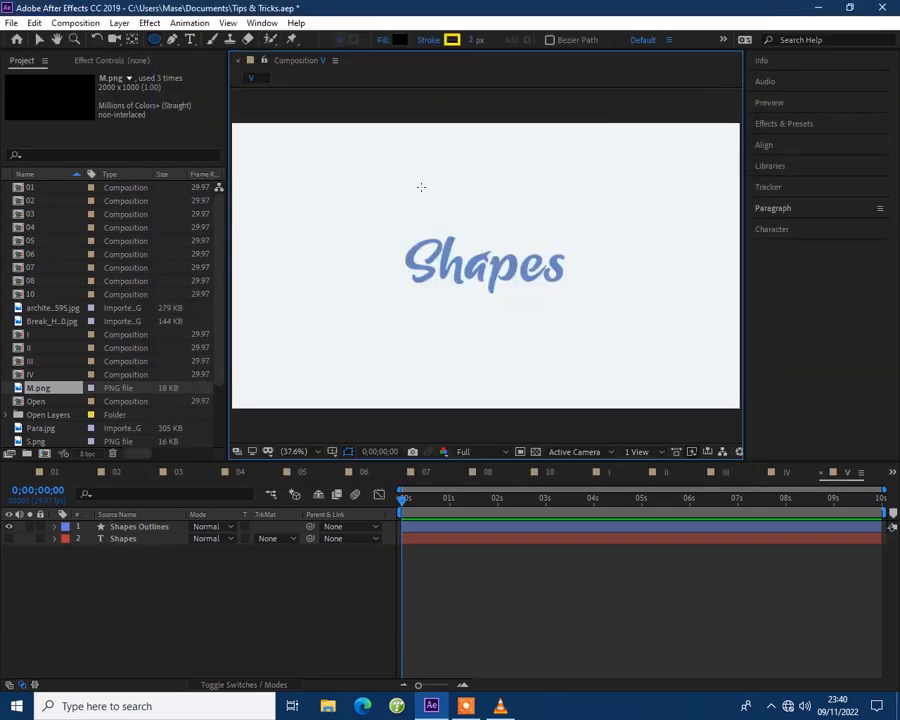
{"action": "left_click_drag", "start_coordinate": [292, 162], "coordinate": [401, 272]}
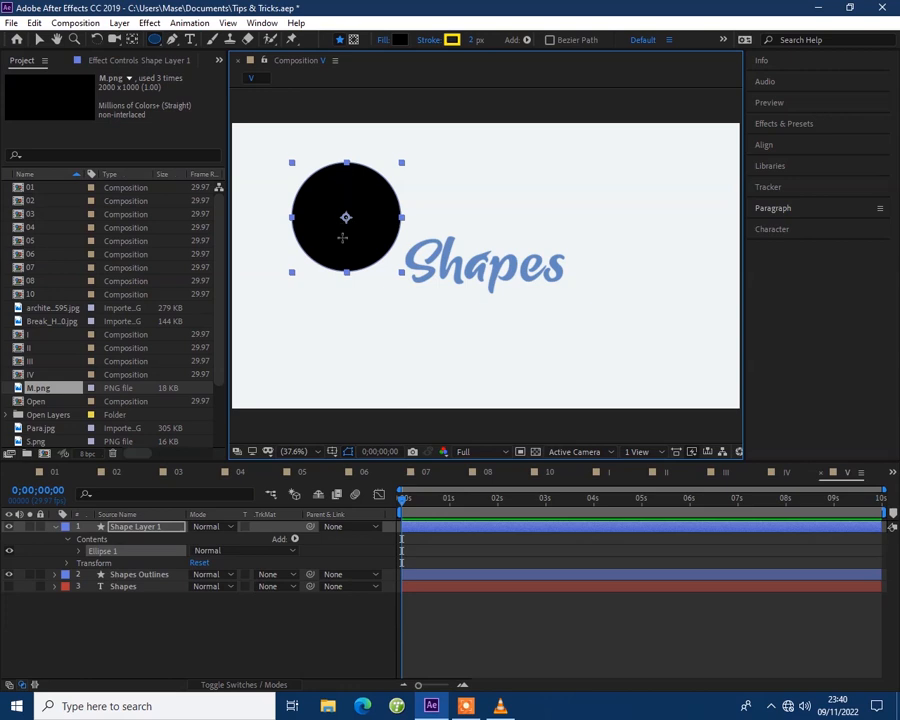